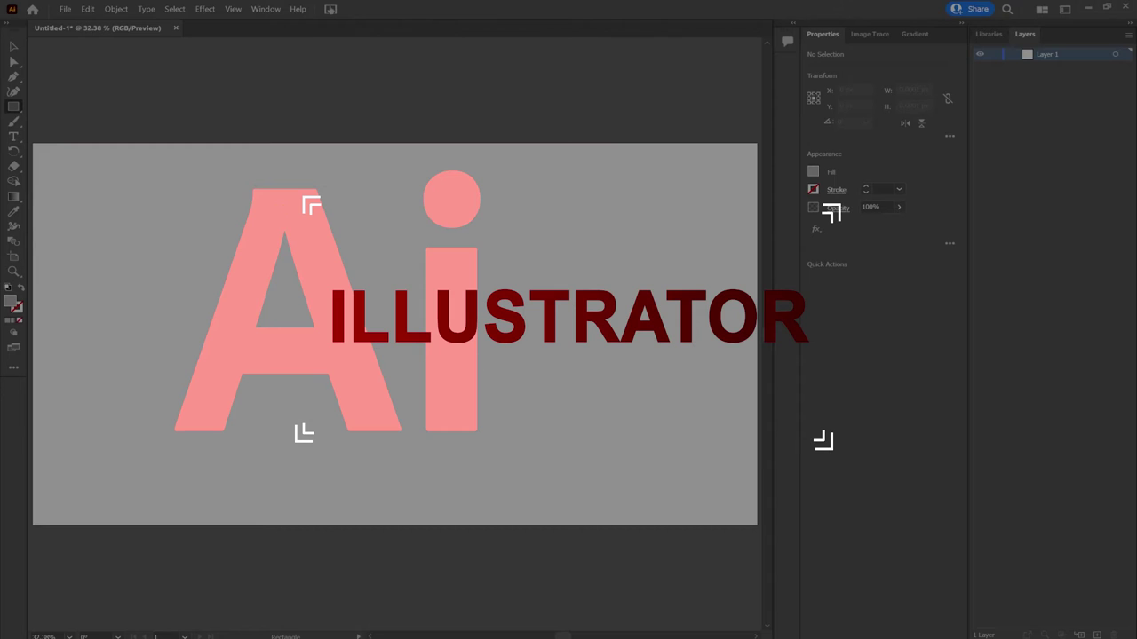
- Draw a grey square for the robot's head and round two of its corners
drag(335, 268, 443, 376)
key(a)
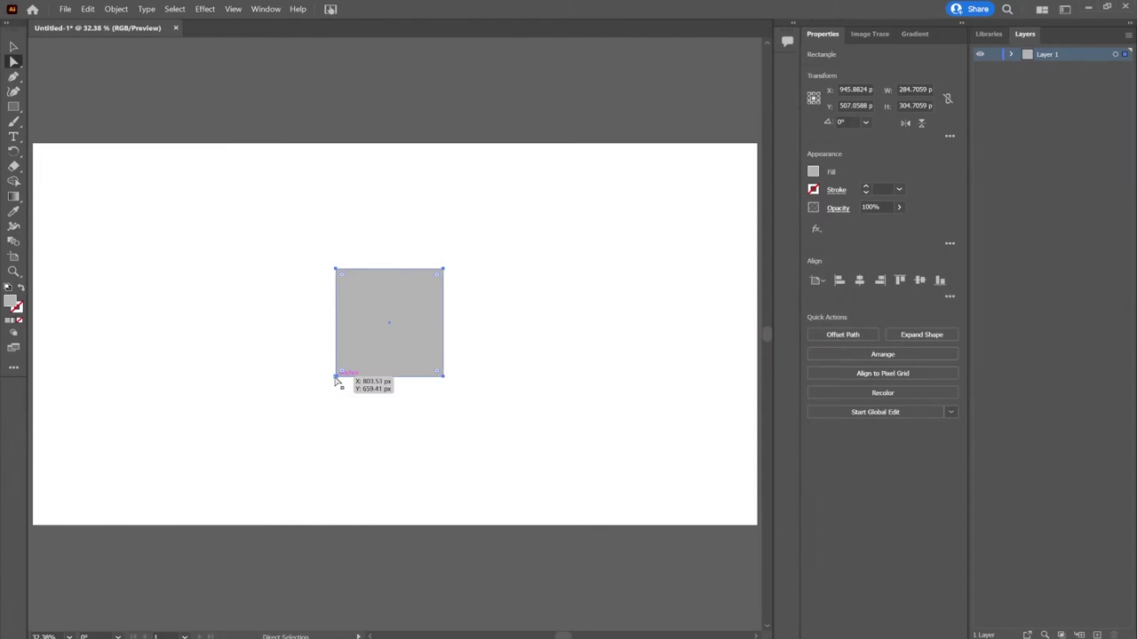
click(336, 376)
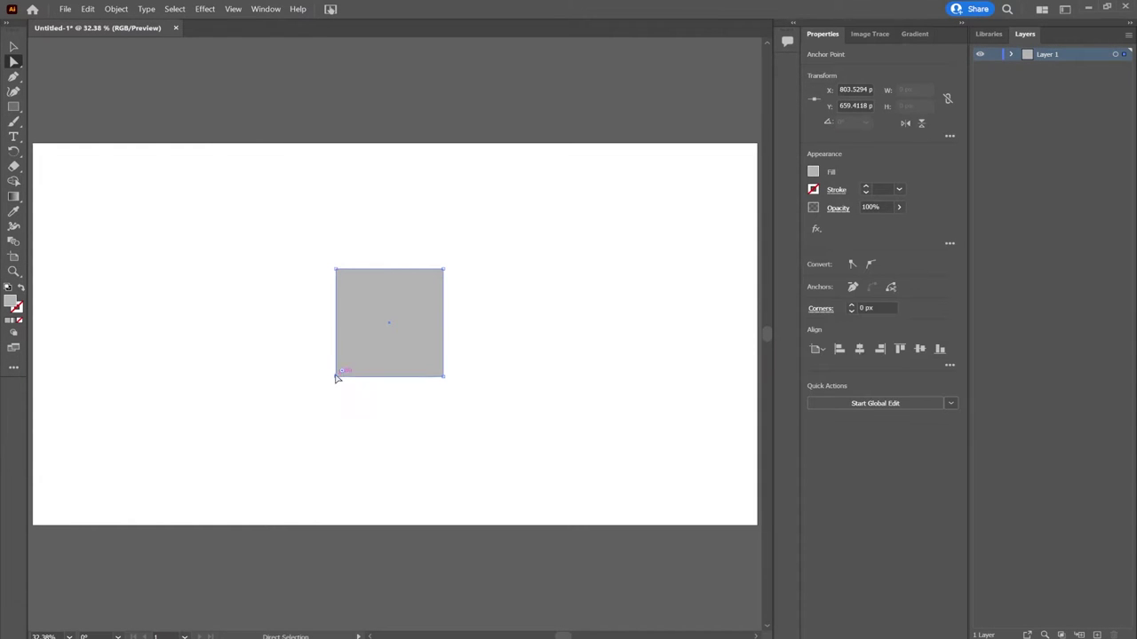
shift+click(442, 269)
drag(347, 280, 343, 289)
click(385, 253)
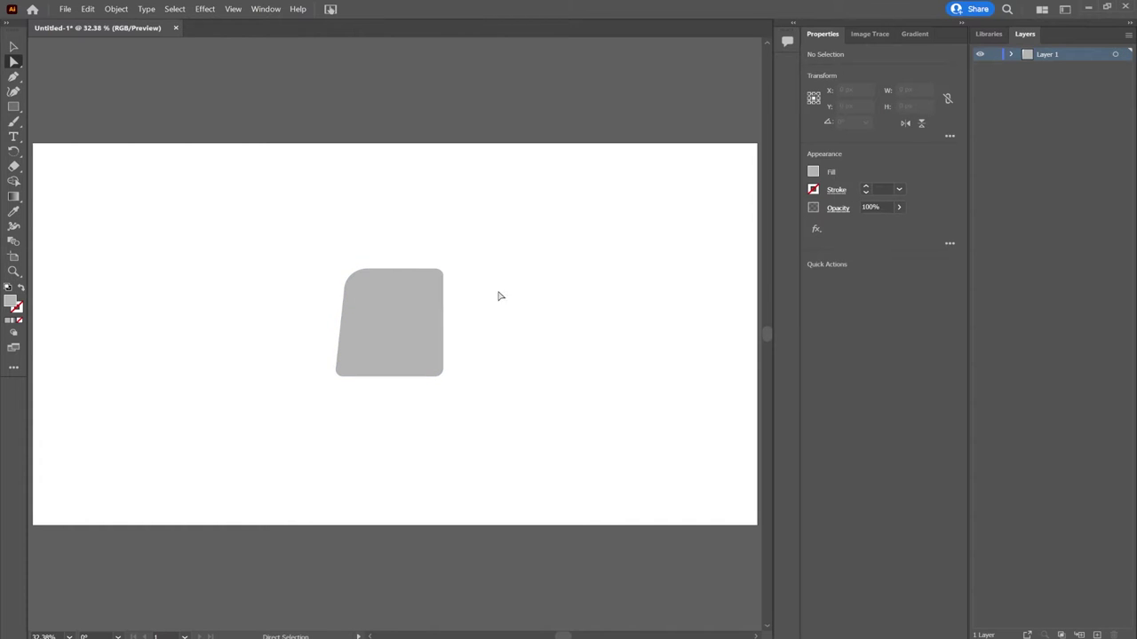
- Draw an ellipse beside the head and straighten the head's slanted left edge
drag(527, 253, 565, 290)
key(a)
drag(346, 286, 334, 289)
click(566, 281)
- Cut the ellipse's lower half away with Shape Builder, leaving a darker grey half-disc
mouse_move(522, 286)
mouse_down()
mouse_move(507, 304)
mouse_move(568, 297)
mouse_move(356, 304)
mouse_move(407, 306)
mouse_move(425, 336)
mouse_up()
key(ctrl+z)
key(ctrl+shift+z)
key(shift+m)
click(813, 171)
click(738, 258)
key(v)
- Make shrunken white half-disc eyeballs under both grey eyelids
click(813, 171)
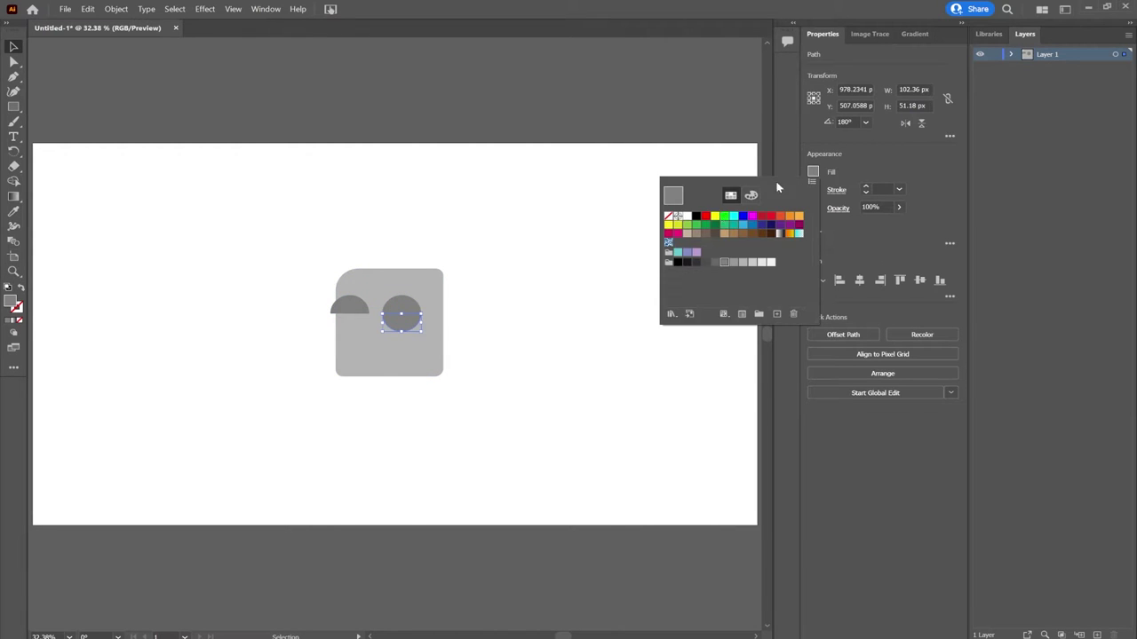
click(14, 46)
drag(423, 331, 416, 325)
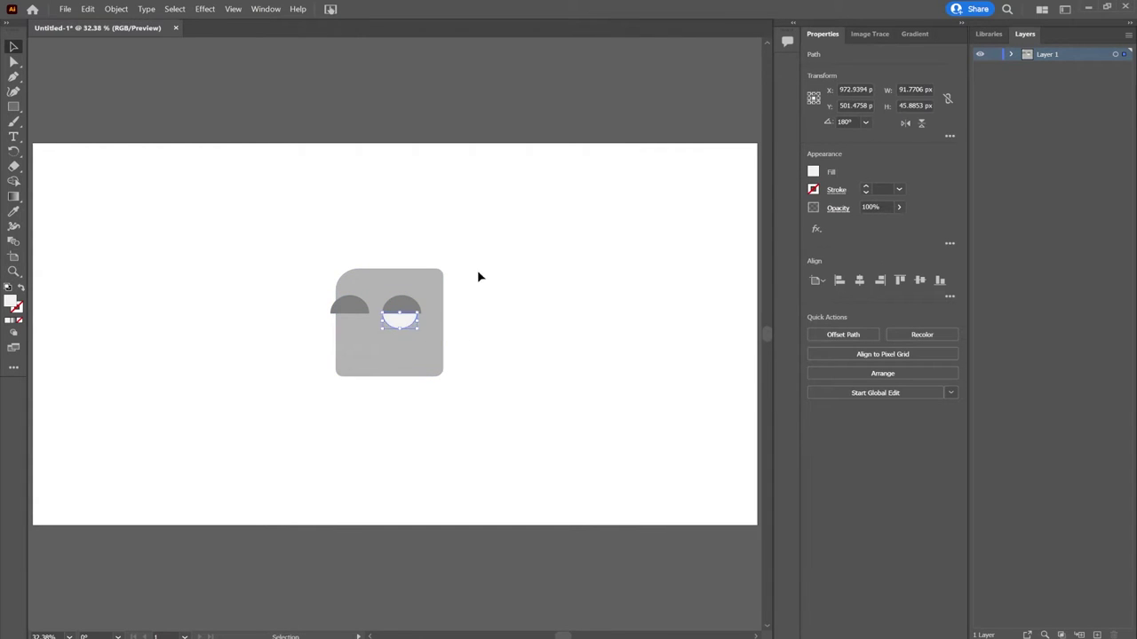
drag(402, 321, 350, 320)
click(421, 99)
- Draw a small black ellipse pupil and copy it into both eyes
key(l)
mouse_move(536, 252)
mouse_down()
mouse_move(548, 261)
mouse_move(405, 313)
mouse_move(349, 317)
mouse_up()
click(813, 172)
click(672, 192)
click(551, 313)
key(Escape)
key(v)
shift+click(344, 316)
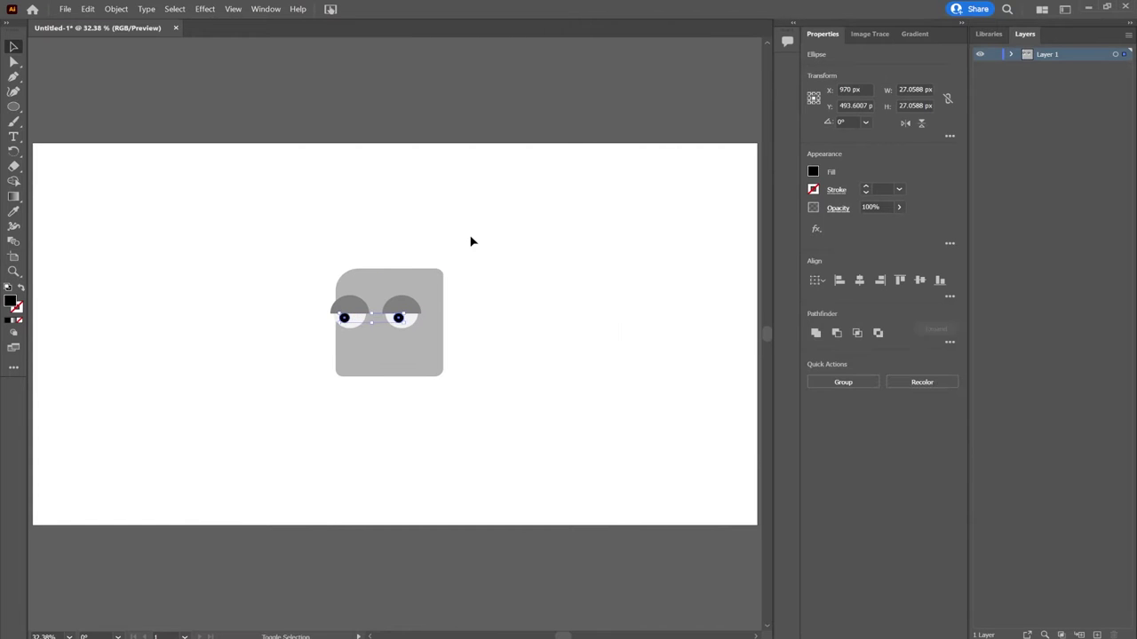
click(525, 187)
- Draw a short no-fill, thick-stroked curve and place it on the face as a mouth
key(n)
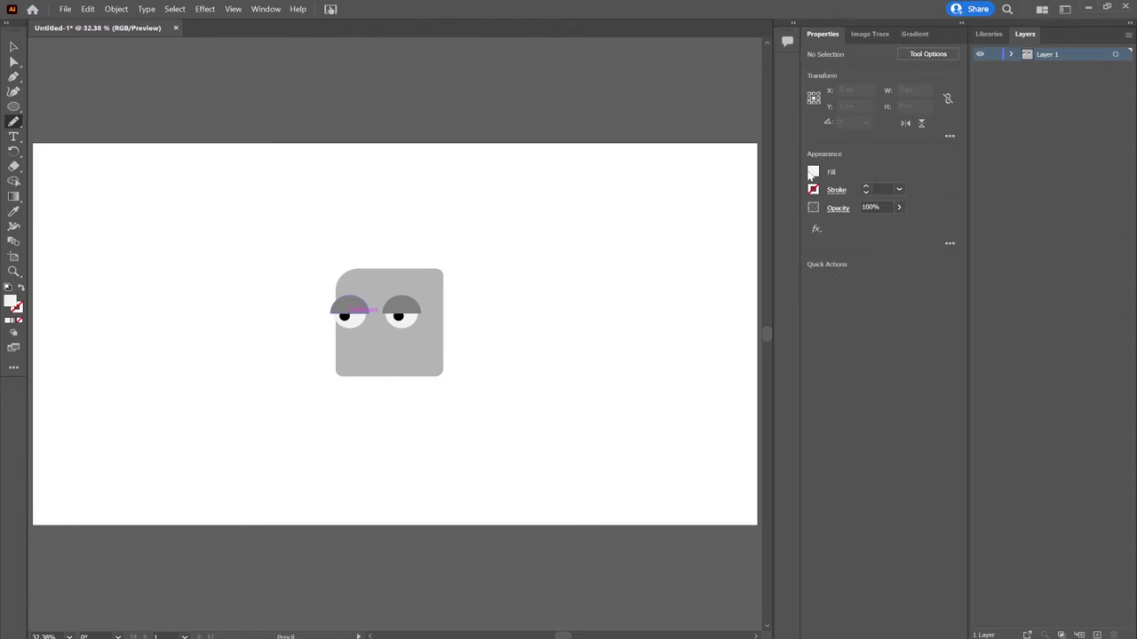
click(812, 172)
click(671, 194)
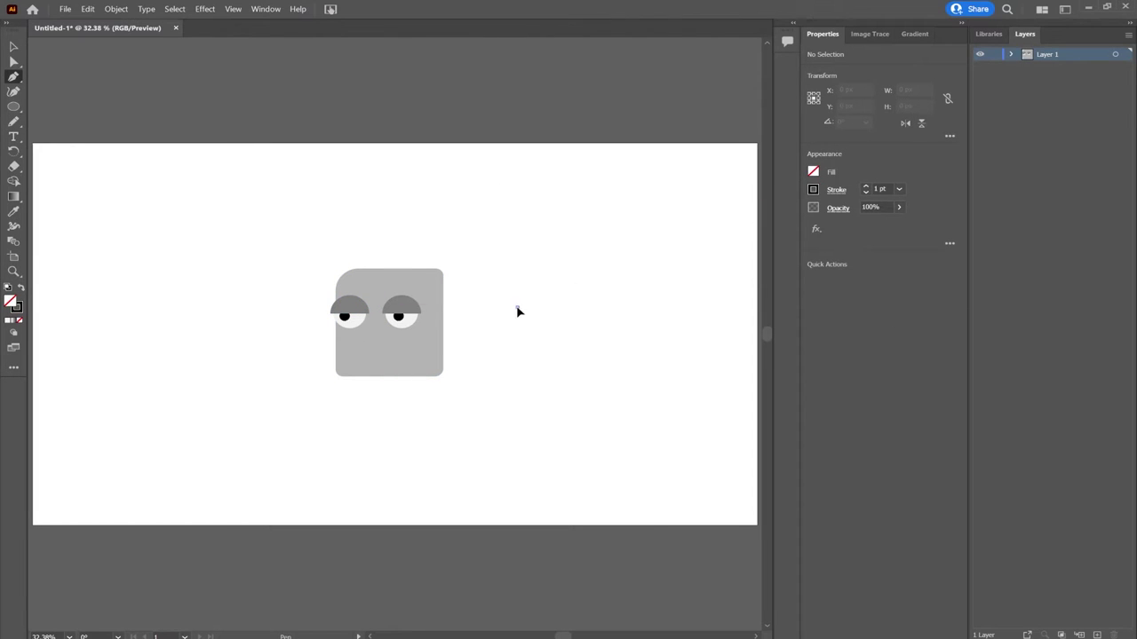
drag(517, 308, 560, 323)
click(566, 315)
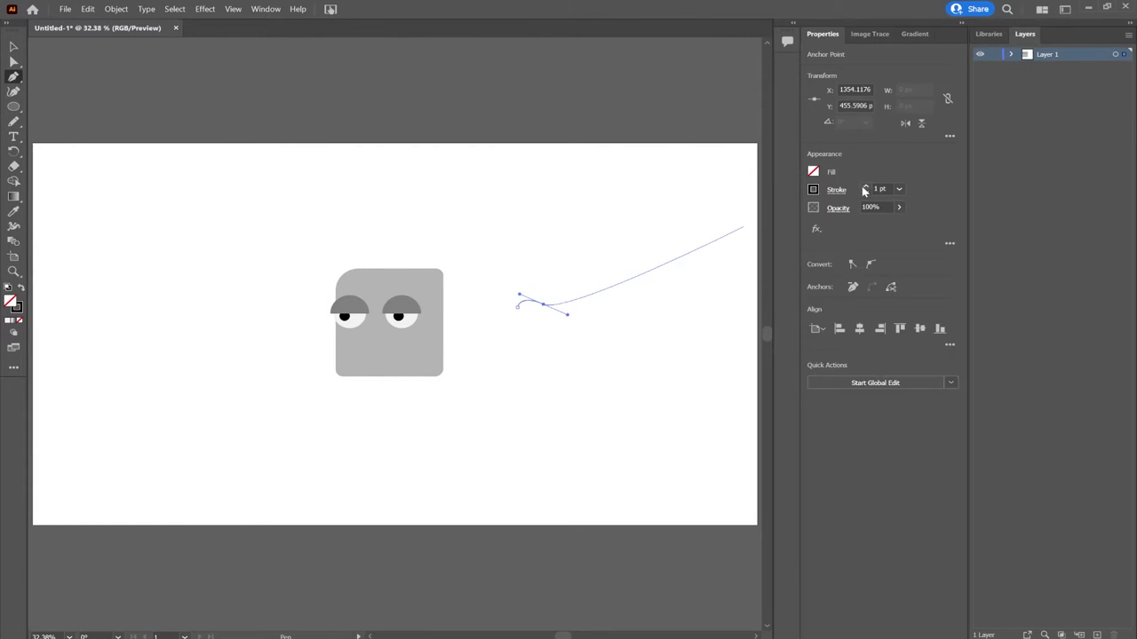
click(837, 189)
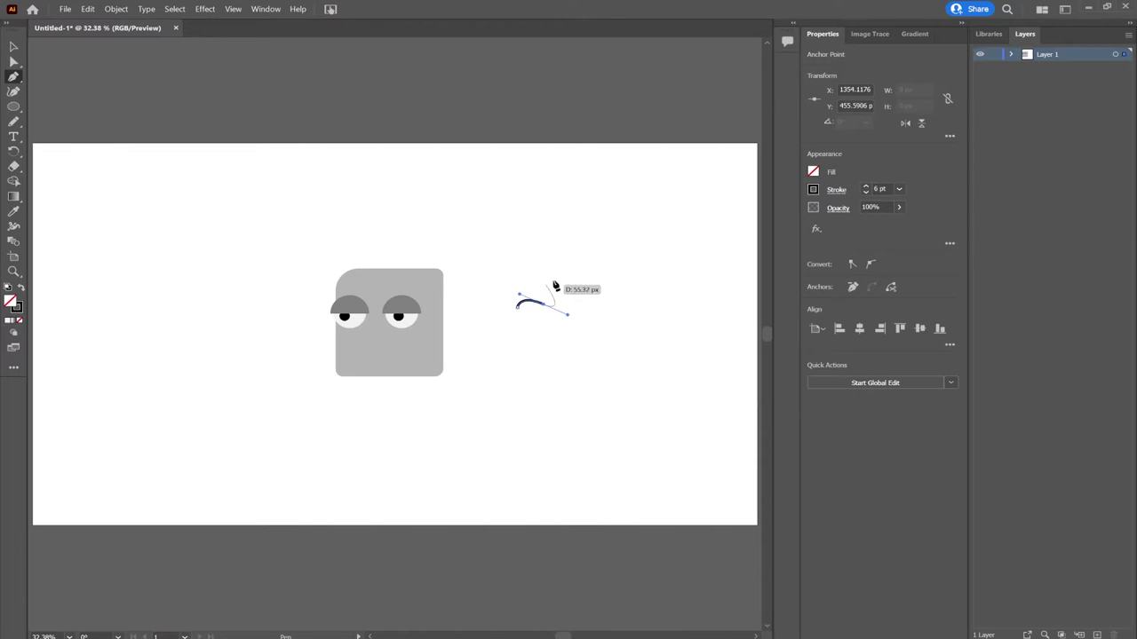
mouse_move(538, 305)
mouse_down()
mouse_move(380, 331)
mouse_move(377, 356)
mouse_move(363, 356)
mouse_up()
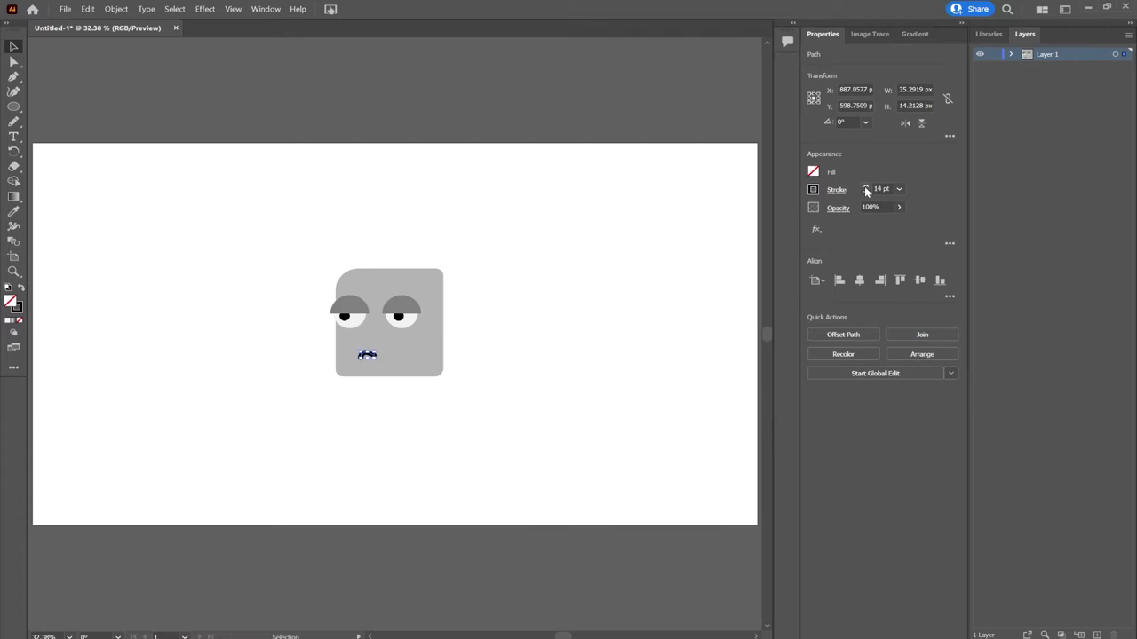
- Give the mouth a dark grey stroke and rotate it into a frown
click(813, 189)
click(695, 281)
click(532, 293)
click(373, 357)
drag(374, 357, 374, 362)
click(299, 107)
key(ctrl+z)
click(347, 98)
- Enlarge and reposition the eyelids over both eyes
click(402, 306)
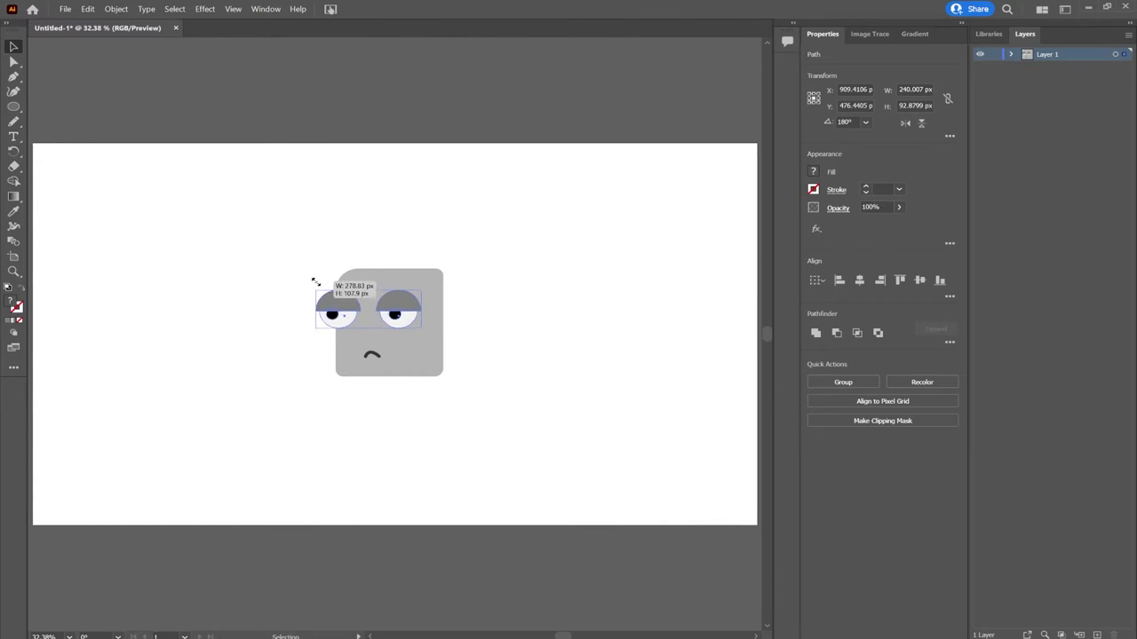
drag(391, 307, 398, 308)
click(461, 399)
click(435, 364)
key(a)
click(450, 216)
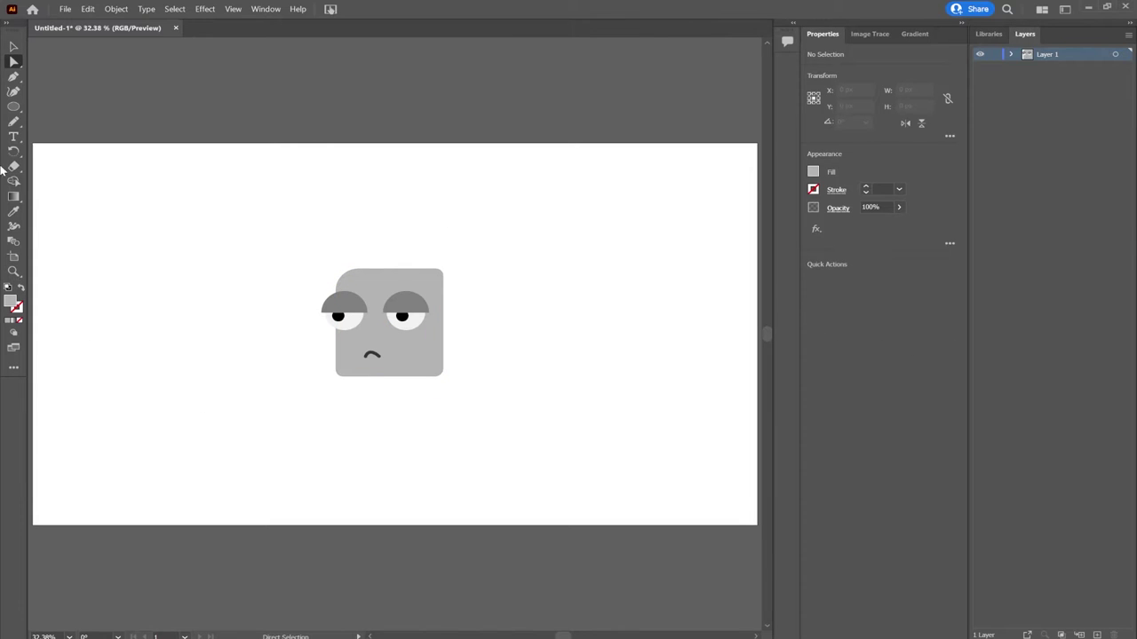
- Draw grey pill-shaped arms and a wider body, with the left arm darker grey
drag(450, 417, 419, 520)
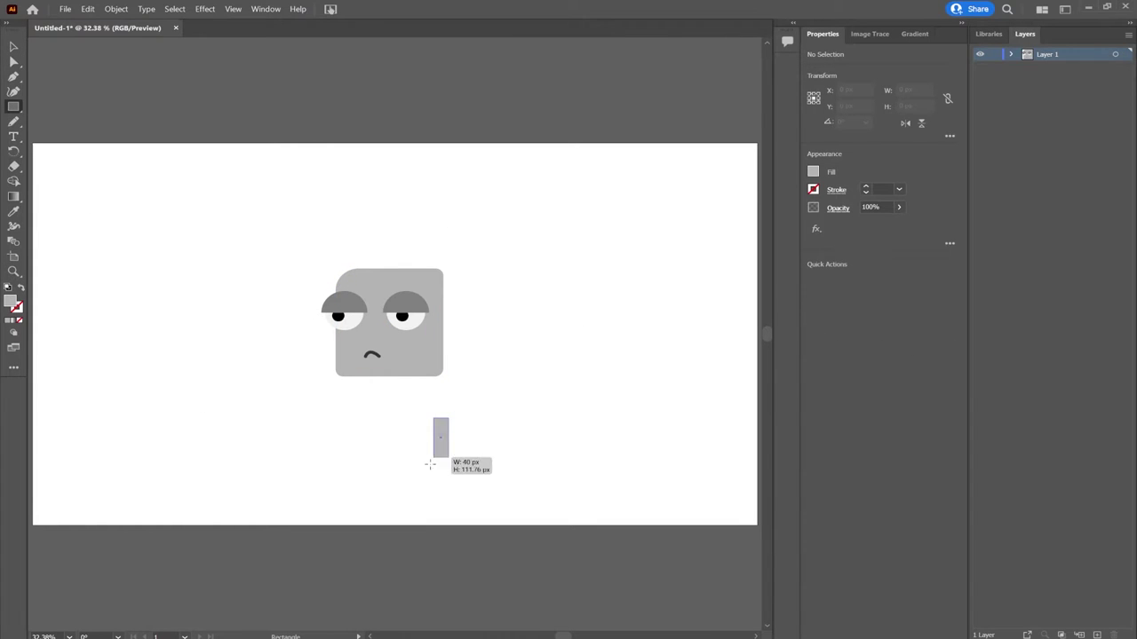
mouse_move(429, 453)
mouse_down()
mouse_move(343, 451)
mouse_move(415, 468)
mouse_up()
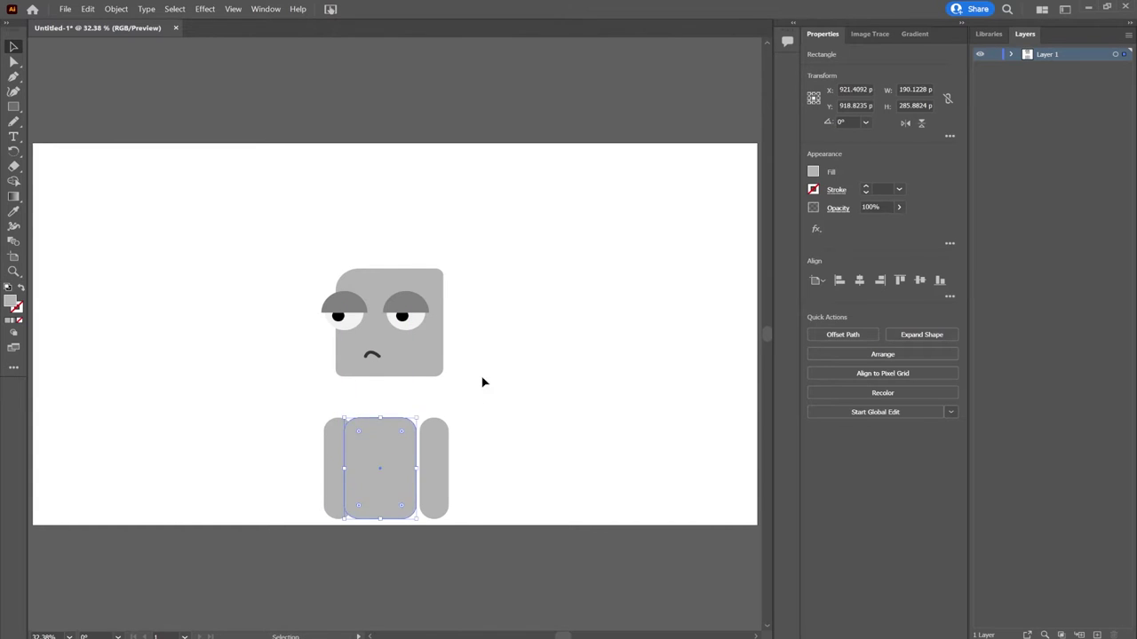
click(334, 468)
click(812, 172)
click(673, 195)
click(812, 172)
click(564, 312)
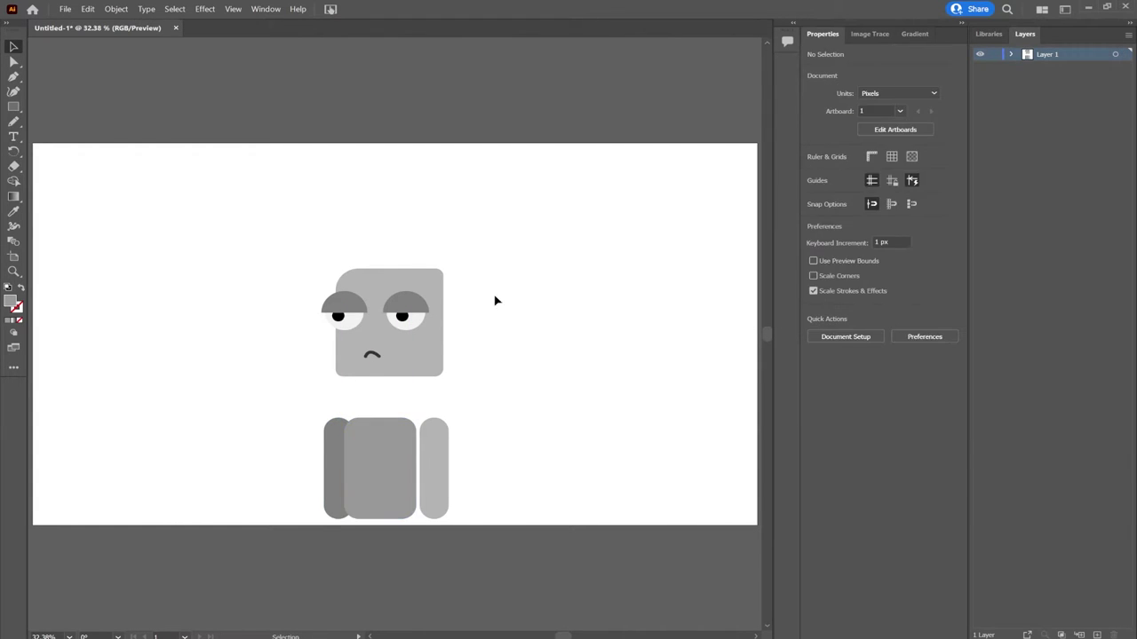
- Move the body and arms up under the head, darken the body, and nudge the right arm
drag(392, 486, 396, 410)
click(391, 435)
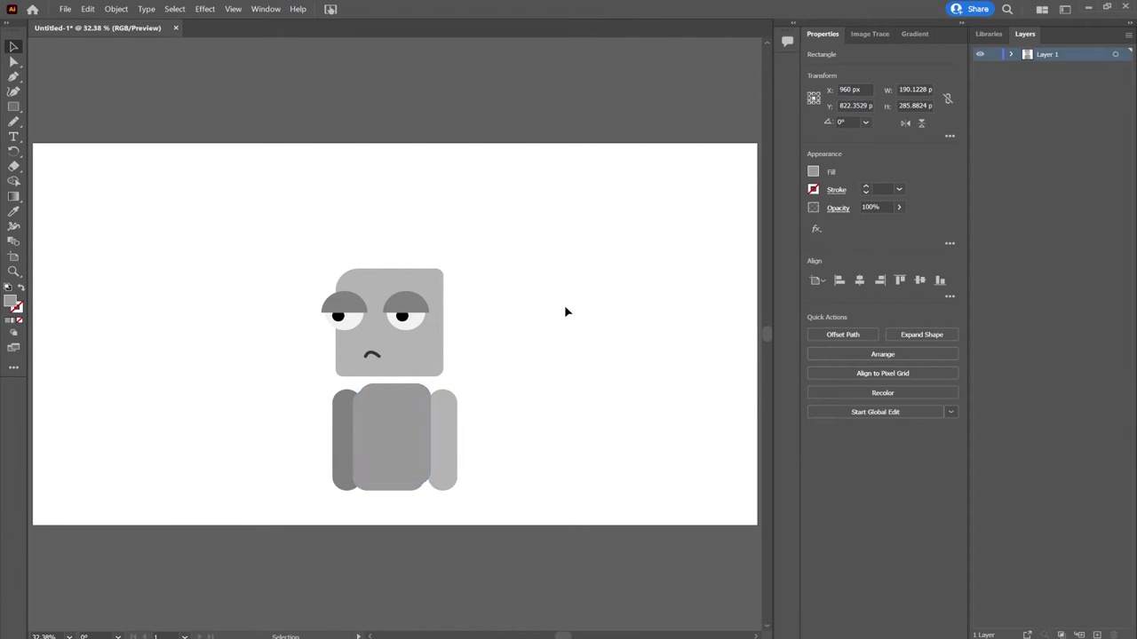
click(813, 171)
click(673, 196)
click(609, 320)
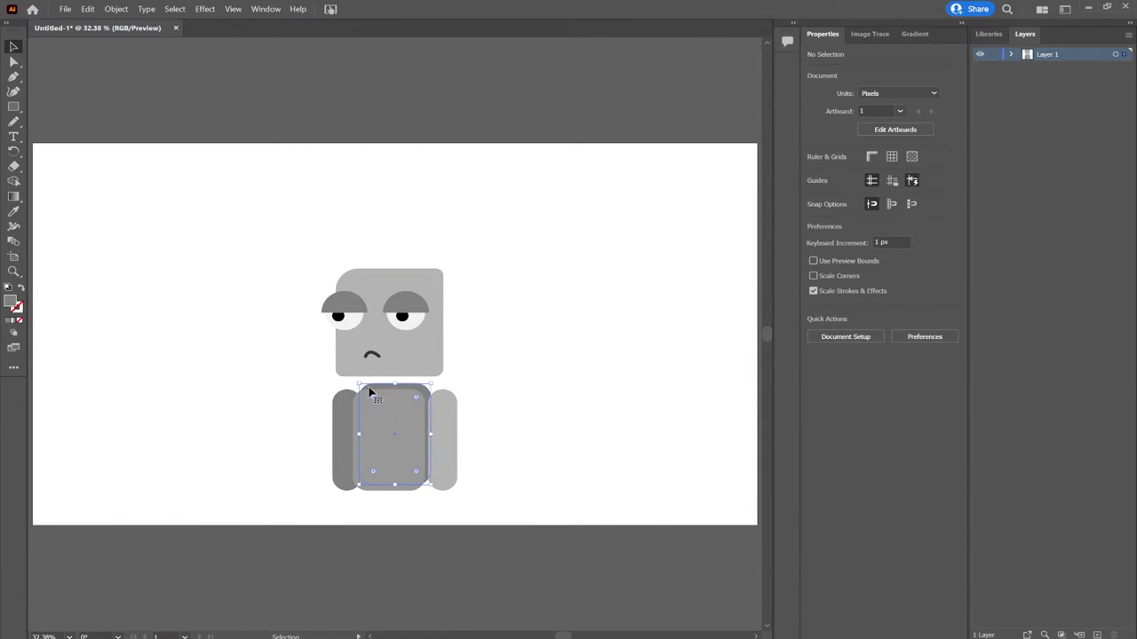
click(409, 391)
click(482, 385)
drag(447, 410, 444, 414)
click(549, 318)
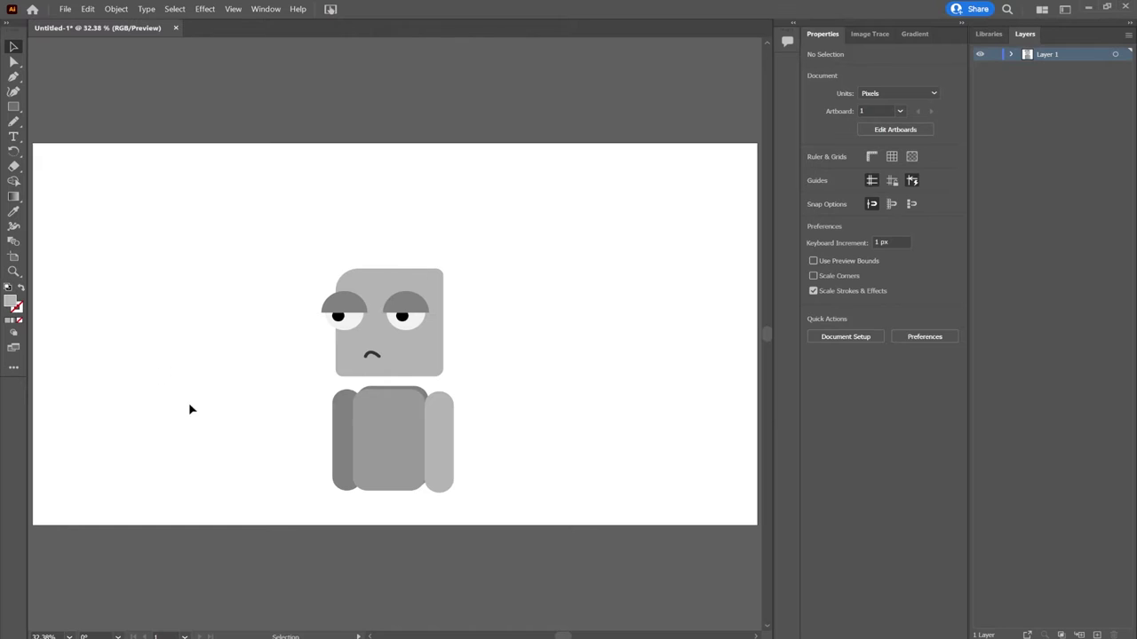
- Pull the head's bottom corners inward into a trapezoid and give the head lighter grey
key(a)
drag(343, 375, 349, 376)
drag(441, 376, 427, 381)
click(470, 349)
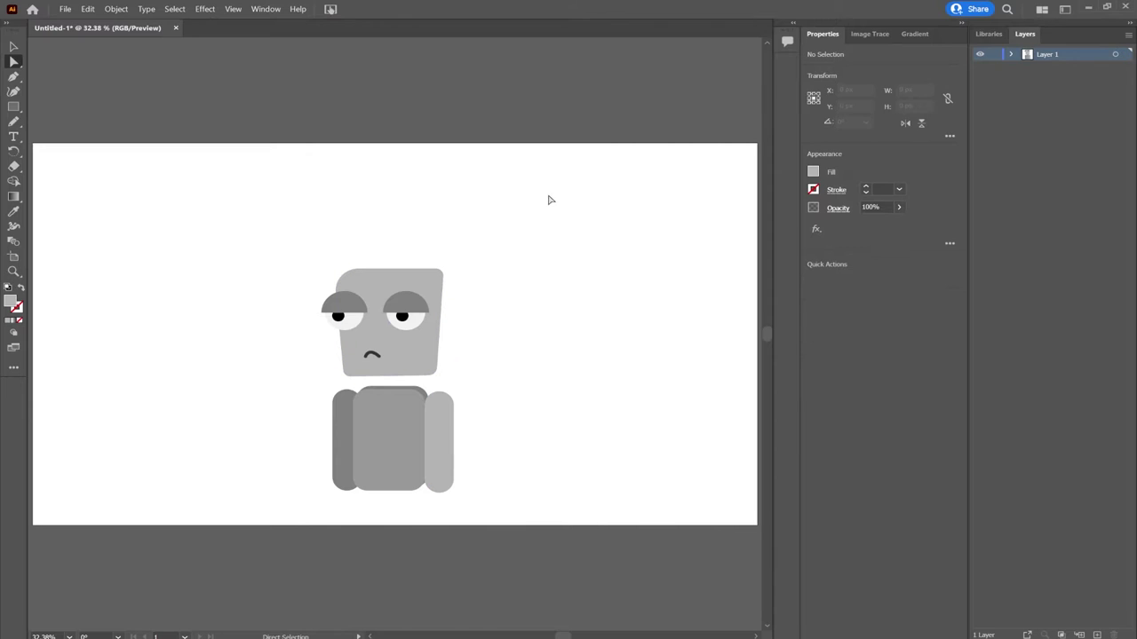
key(v)
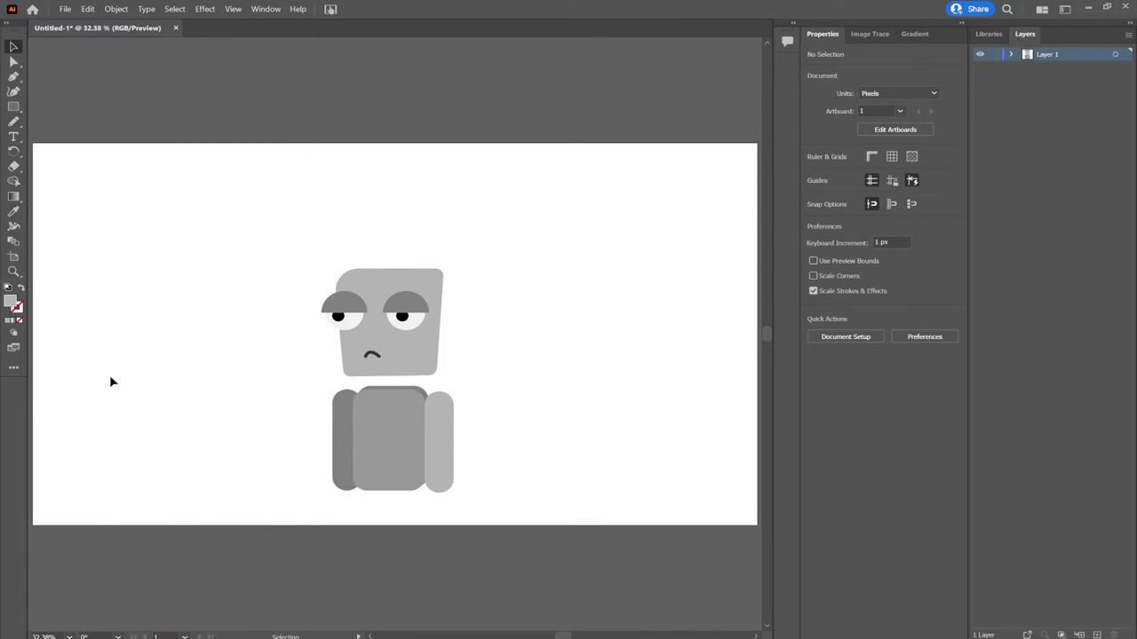
click(408, 292)
click(814, 171)
click(501, 359)
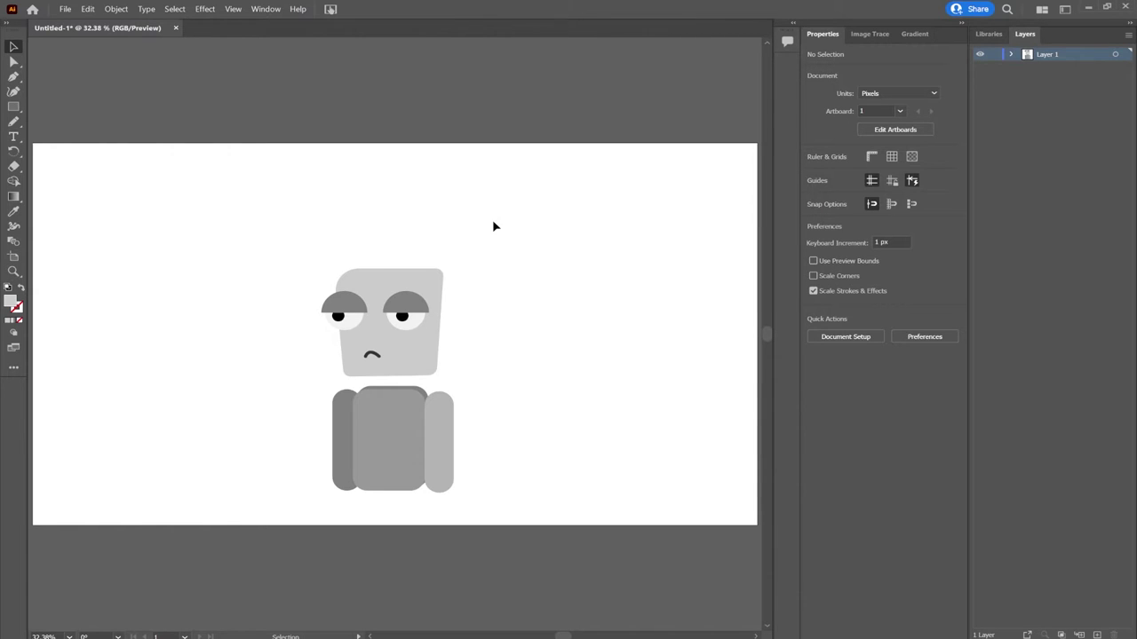
key(a)
mouse_move(441, 270)
mouse_down()
mouse_move(430, 278)
mouse_move(442, 271)
mouse_up()
- Paste the colour palette and eyedrop body blue 4895EF, arms purple 3F37C9 and cyan 4CC9F0
click(363, 205)
key(ctrl+v)
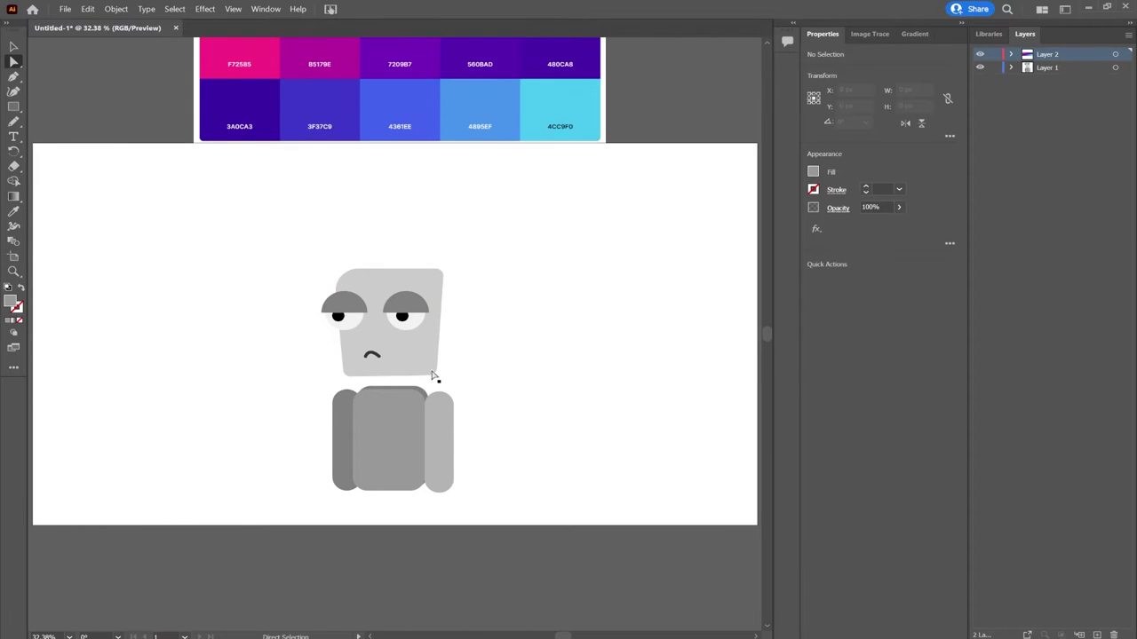
click(417, 399)
key(i)
click(479, 106)
click(440, 417)
click(560, 126)
click(342, 417)
click(320, 126)
click(494, 377)
- Colour the collar dark purple and set the body and left arm to cyan 4CC9F0
click(418, 394)
click(240, 126)
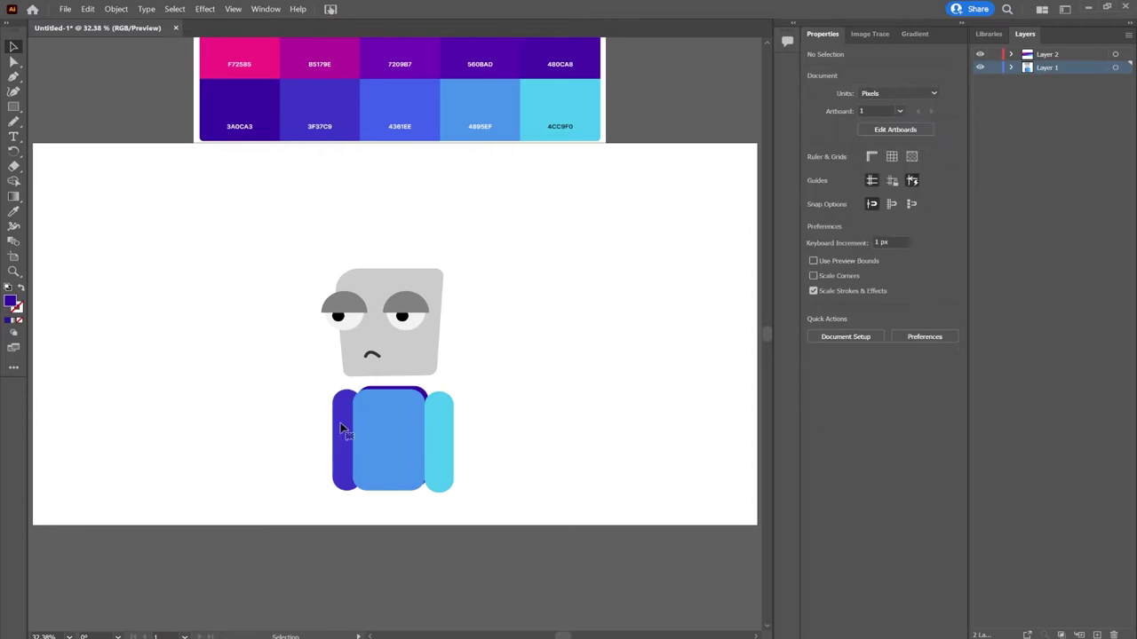
click(340, 423)
click(400, 107)
click(429, 214)
click(450, 425)
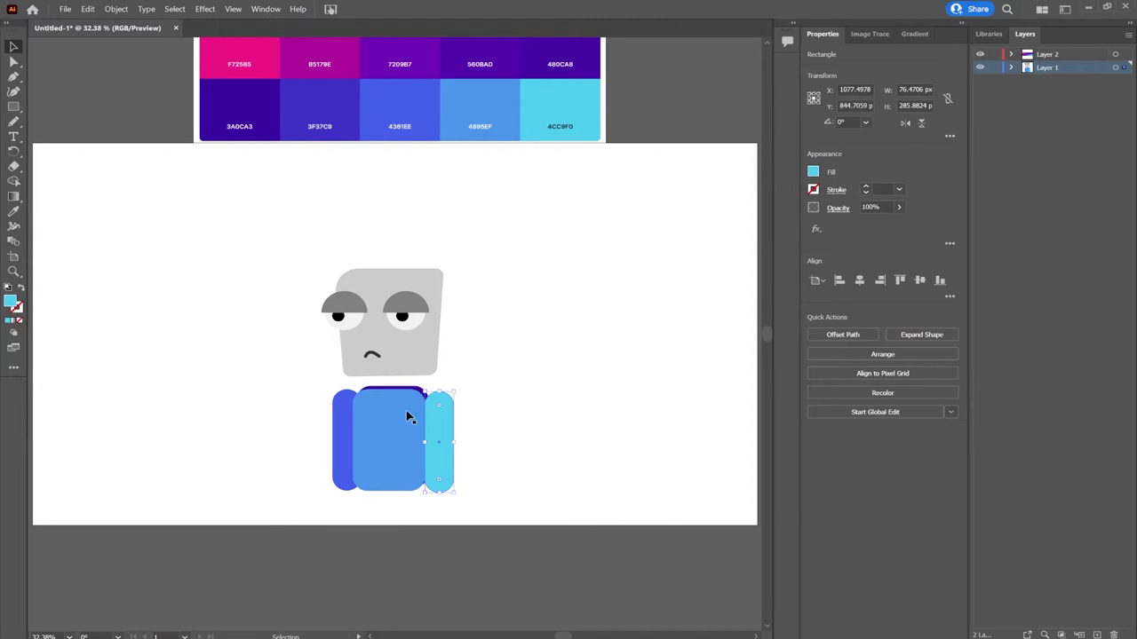
click(559, 106)
click(342, 440)
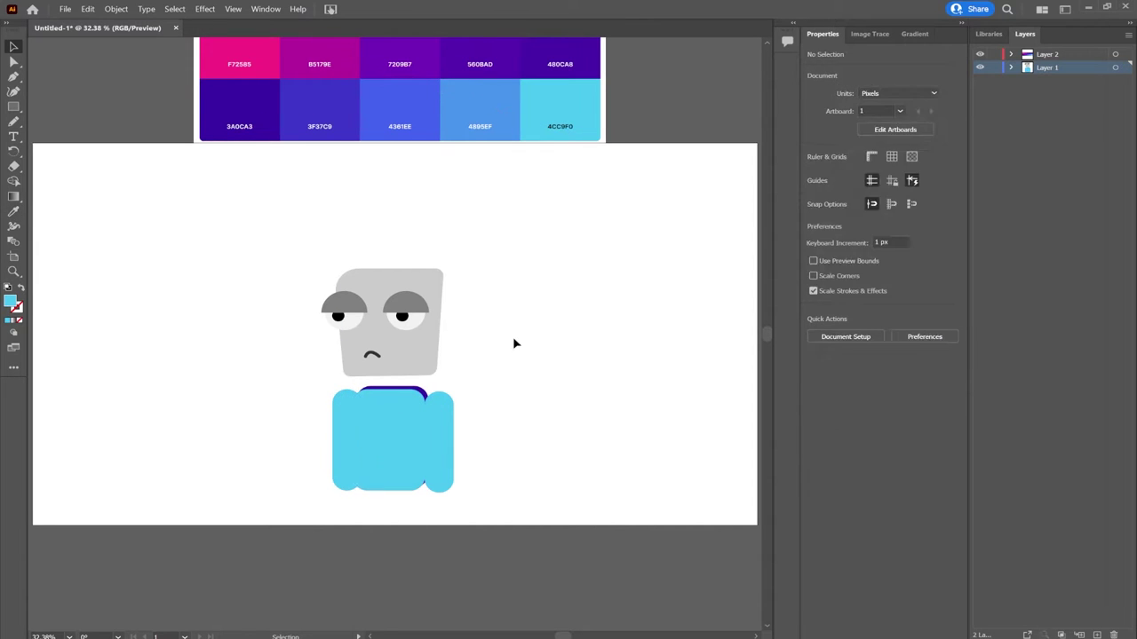
click(498, 236)
- Draw a thin ellipse ring above the head and recolour it pink F72585
key(l)
mouse_move(641, 227)
mouse_down()
mouse_move(380, 244)
mouse_move(440, 251)
mouse_up()
click(558, 305)
key(i)
click(254, 49)
- Draw a dark purple planet circle left of the robot plus a light blue duplicate
click(556, 319)
click(417, 399)
click(487, 393)
key(l)
drag(130, 260, 206, 330)
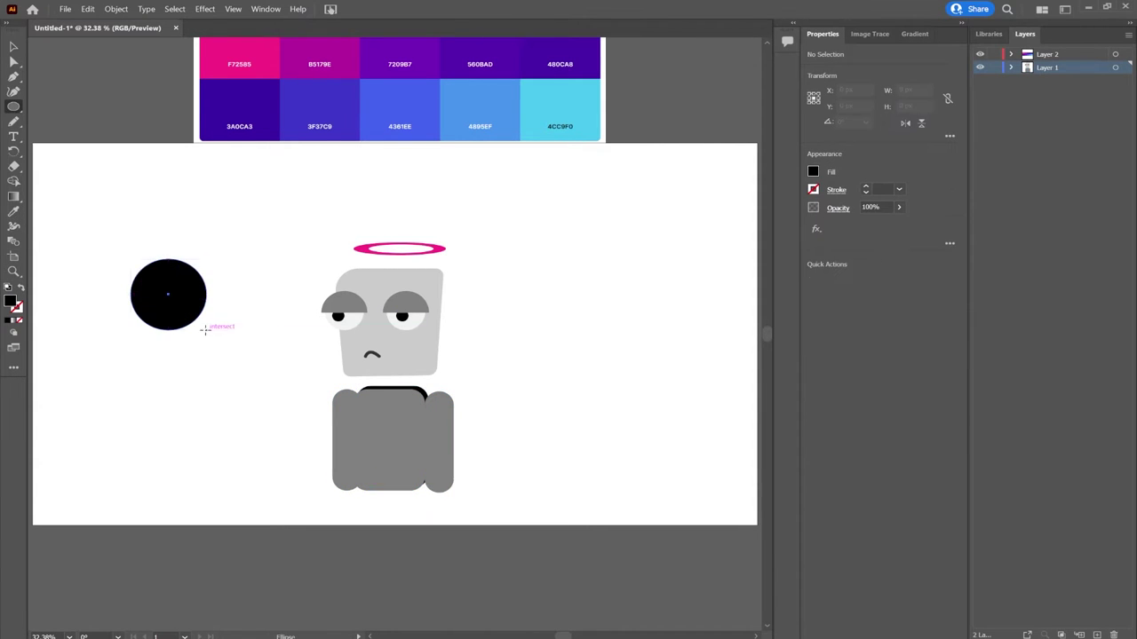
key(i)
click(554, 71)
mouse_move(169, 295)
mouse_down()
mouse_move(187, 257)
mouse_move(179, 338)
mouse_move(195, 365)
mouse_move(191, 391)
mouse_move(198, 373)
mouse_up()
click(479, 106)
- Overlap and combine the two ellipses into a ringed planet using Shape Builder
key(v)
mouse_move(133, 355)
mouse_down()
mouse_move(251, 376)
mouse_move(229, 264)
mouse_move(267, 259)
mouse_up()
key(ctrl+8)
scroll(154, 294, up, 2)
scroll(154, 294, up, 3)
key(shift+m)
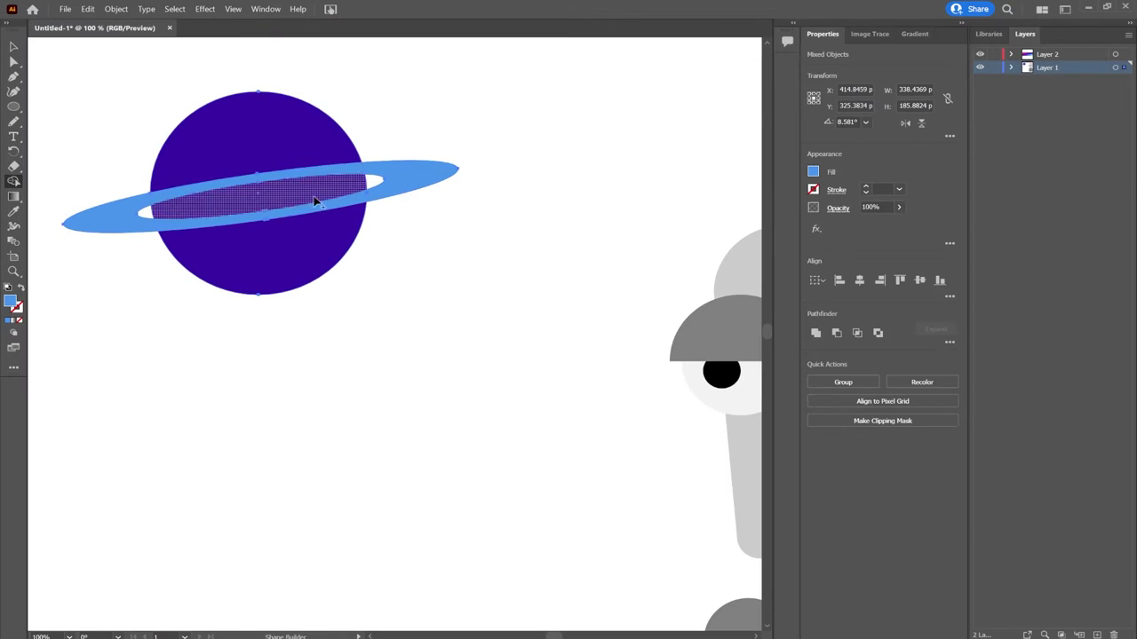
click(413, 170)
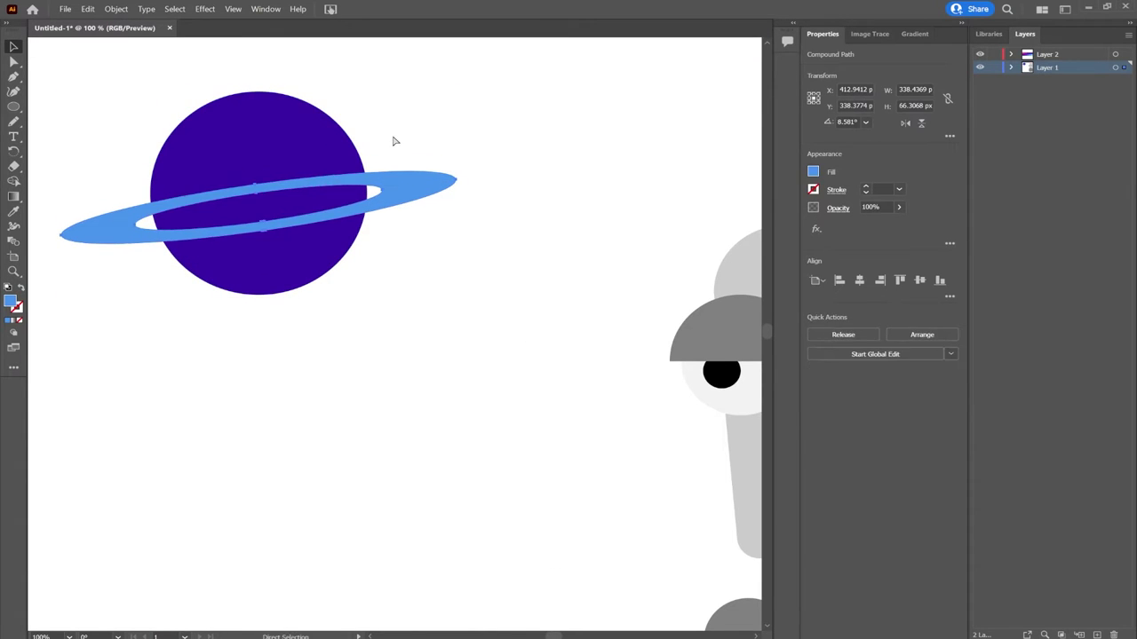
key(v)
key(shift+m)
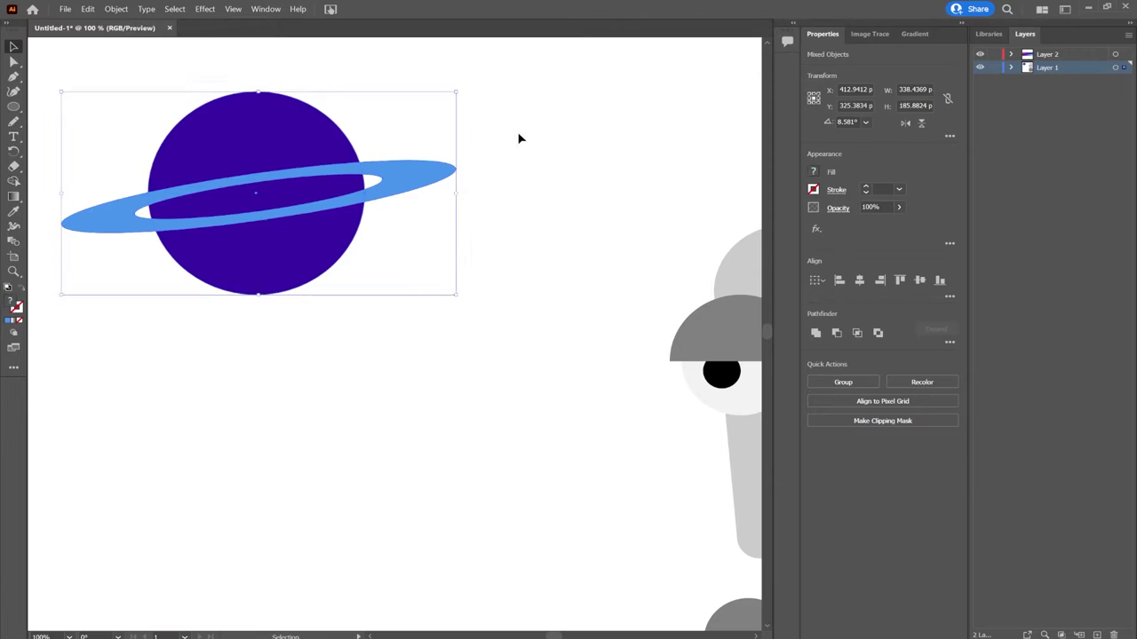
scroll(299, 276, down, 3)
- Tilt the ringed planet, draw a new circle right of the robot, and place the planet below it
click(300, 276)
drag(356, 203, 339, 182)
scroll(596, 240, right, 2)
key(l)
mouse_move(561, 273)
mouse_down()
mouse_move(605, 328)
mouse_move(568, 401)
mouse_up()
key(v)
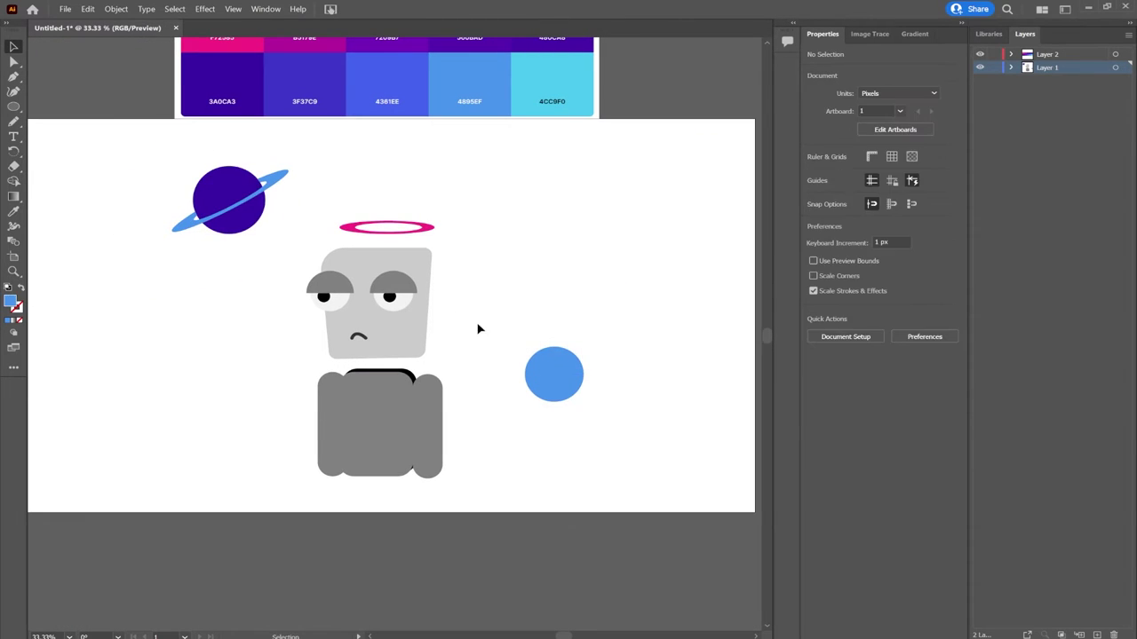
mouse_move(205, 233)
mouse_down()
mouse_move(562, 235)
mouse_move(540, 410)
mouse_up()
mouse_move(556, 346)
mouse_down()
mouse_move(536, 217)
mouse_move(564, 267)
mouse_up()
- Give the selected circle a purple colour sampled from the palette
key(i)
click(469, 42)
key(v)
click(471, 253)
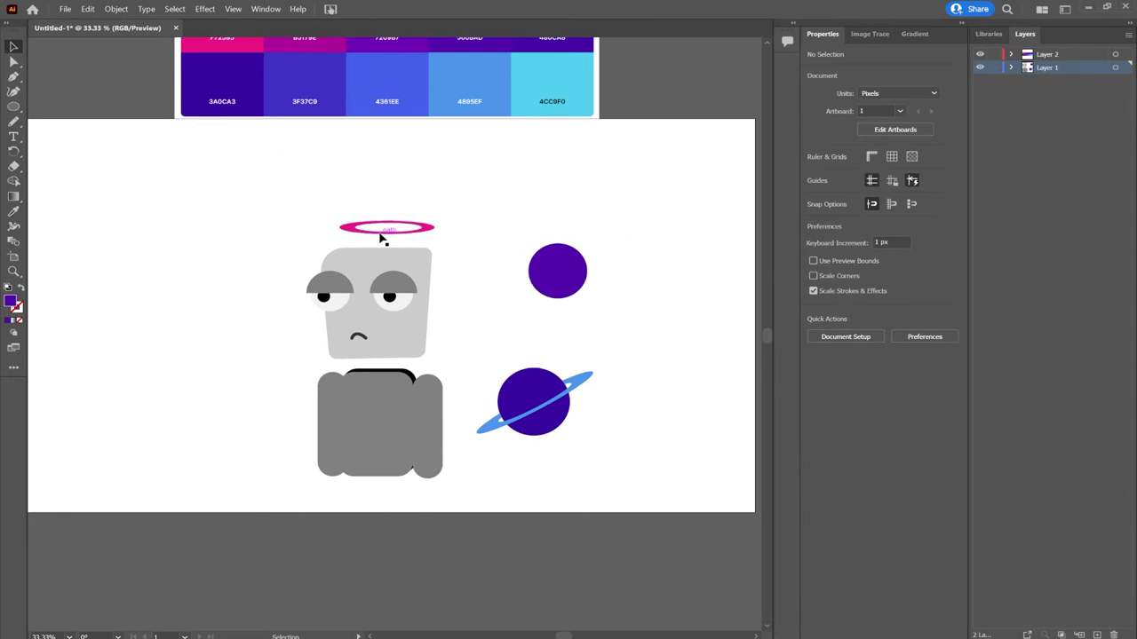
- Move Layer 3 to the bottom and fill an artboard-sized rectangle with dark navy
drag(1050, 70, 1047, 86)
key(i)
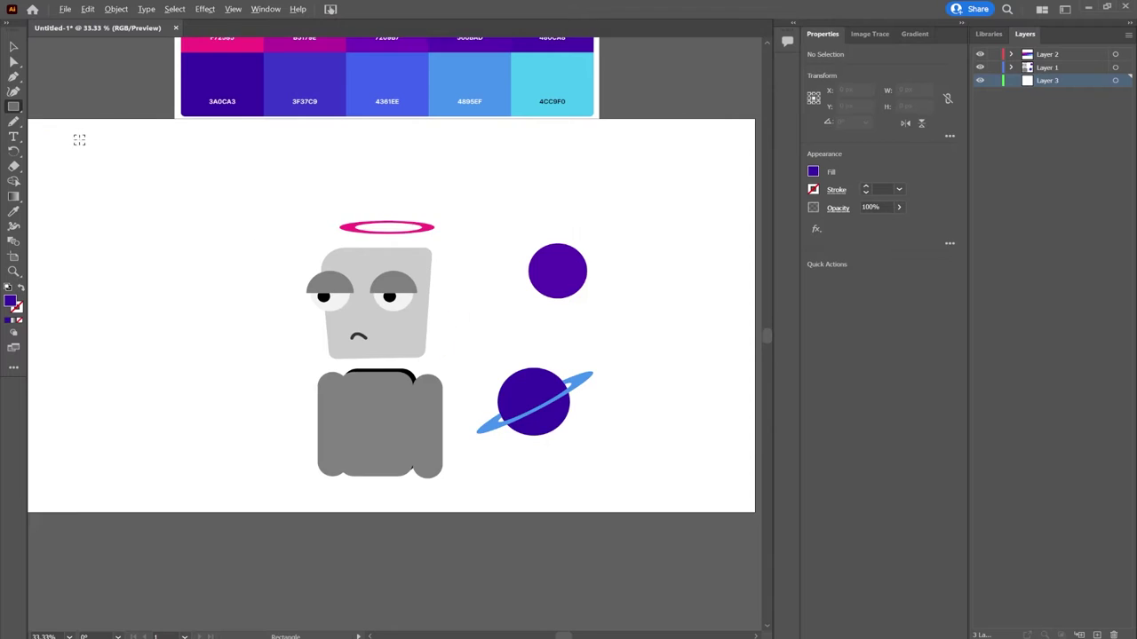
key(ctrl+minus)
drag(77, 141, 634, 437)
key(v)
click(813, 171)
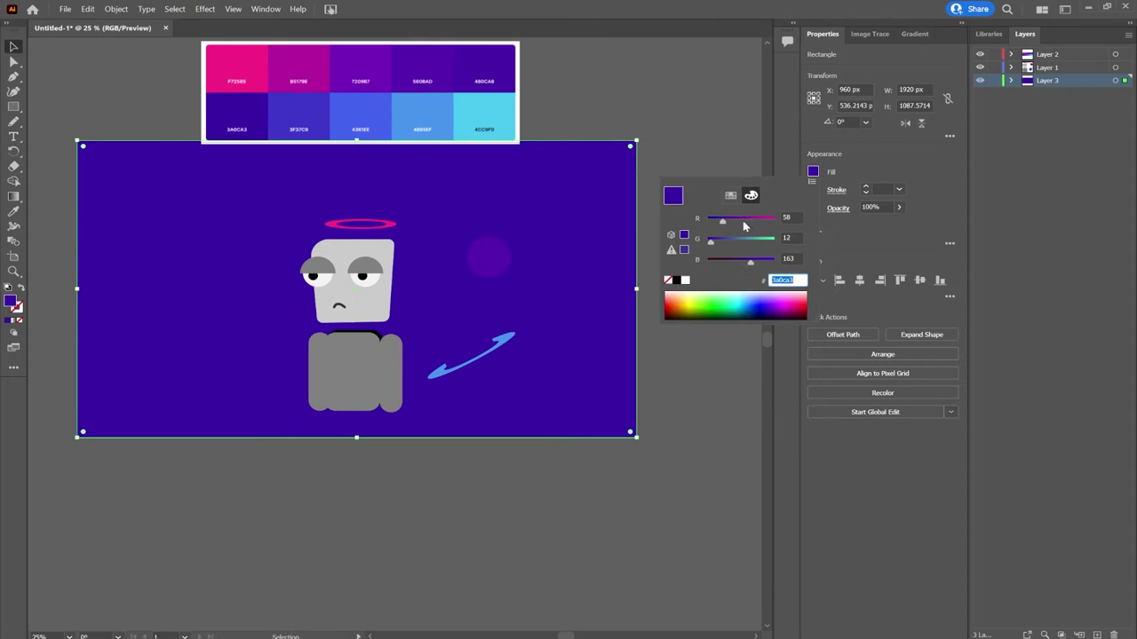
drag(719, 220, 710, 219)
drag(738, 261, 722, 262)
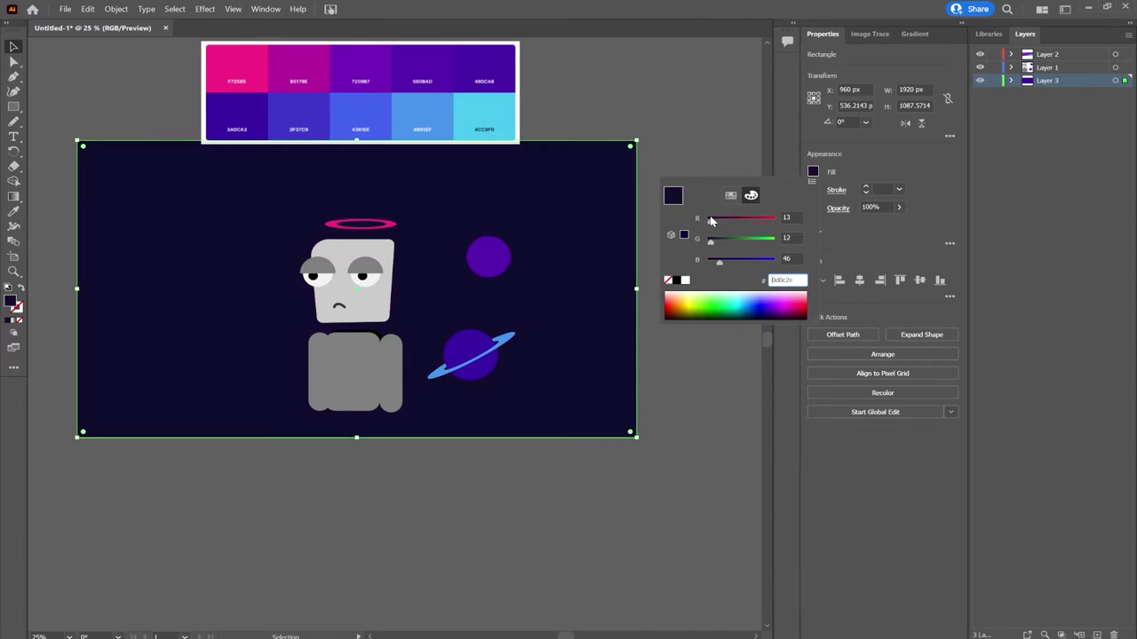
key(Escape)
- Move the ringed planet to the upper left and colour its body violet
key(ctrl+plus)
scroll(455, 289, up, 1)
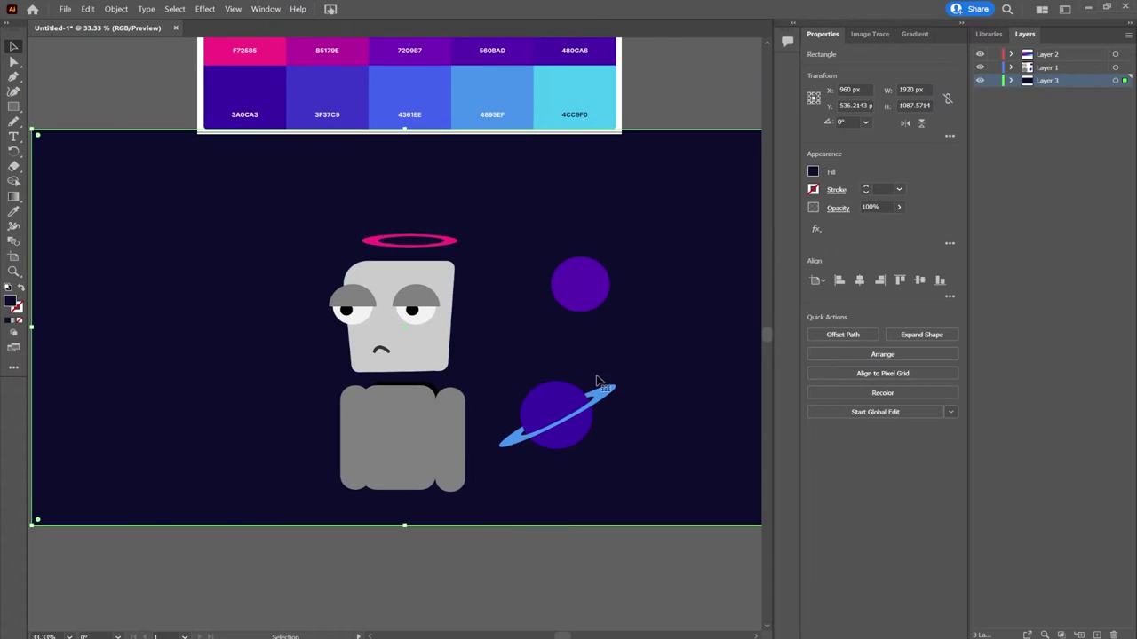
drag(551, 397, 224, 212)
click(359, 186)
click(247, 258)
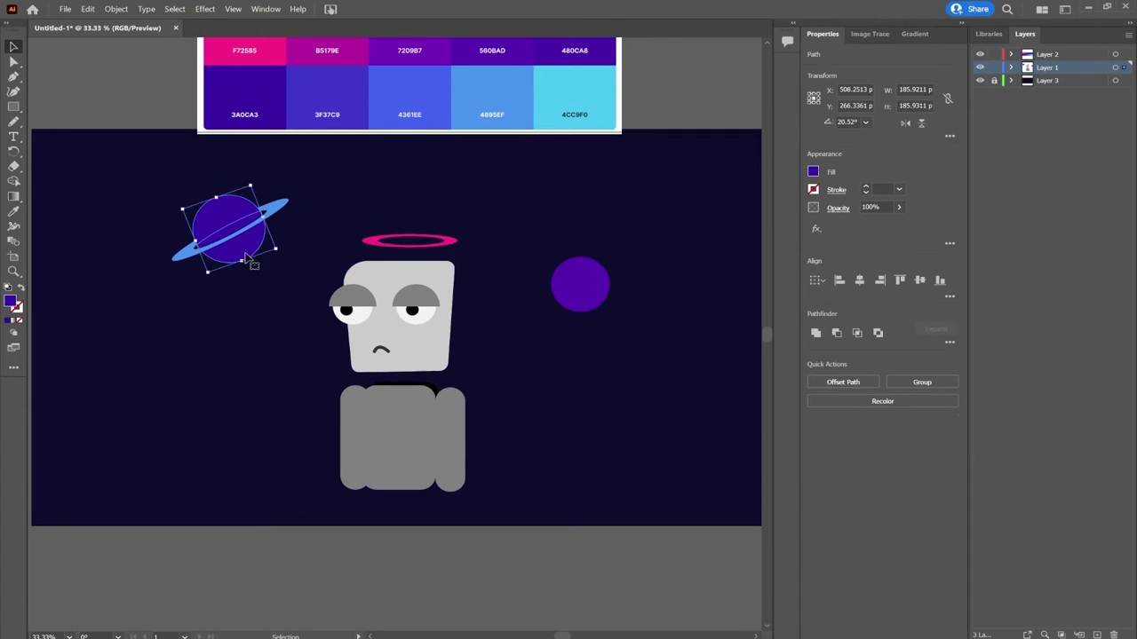
key(i)
click(365, 50)
key(v)
- Recolour the pink halo cyan from the palette and move it down onto the eyes
click(408, 240)
key(i)
click(574, 89)
key(v)
click(542, 292)
mouse_move(458, 241)
mouse_down()
mouse_move(522, 299)
mouse_move(484, 260)
mouse_up()
- Shrink the ringed planet with its ring and delete the halo
mouse_move(165, 270)
mouse_down()
mouse_move(289, 194)
mouse_move(254, 208)
mouse_up()
key(i)
click(244, 114)
key(ctrl+shift+a)
drag(480, 255, 656, 371)
key(Delete)
- Shrink the purple circle, make a smaller copy, and duplicate the blue planet's layer
mouse_move(584, 310)
mouse_down()
mouse_move(520, 320)
mouse_move(534, 332)
mouse_move(240, 457)
mouse_move(271, 432)
mouse_up()
click(630, 433)
drag(533, 332, 525, 324)
key(ctrl+shift+a)
click(272, 432)
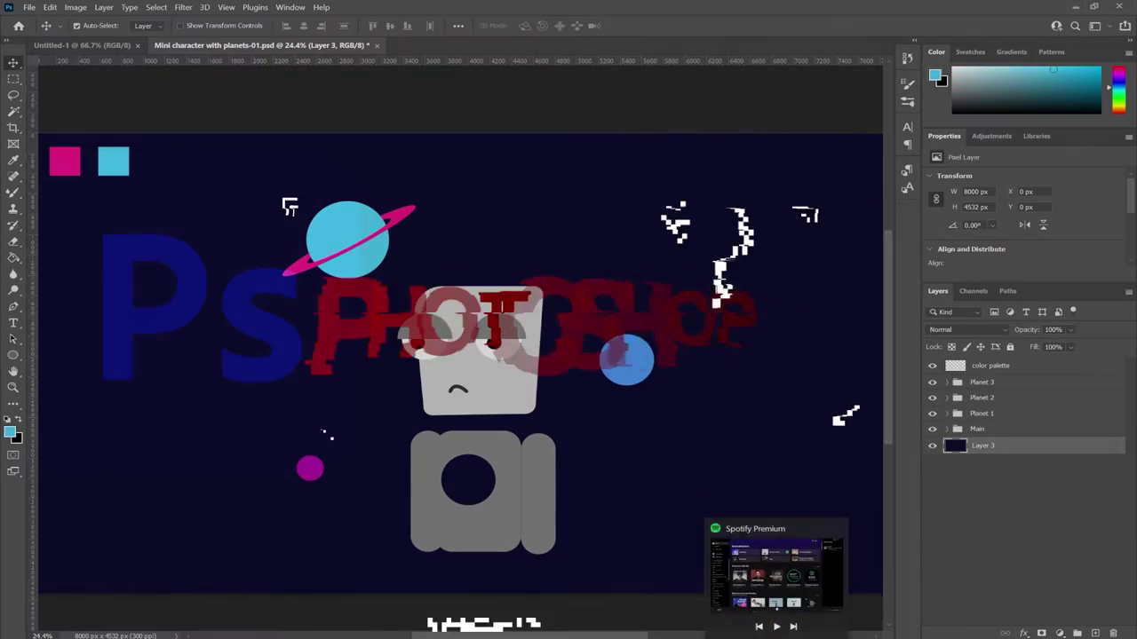
key(ctrl+j)
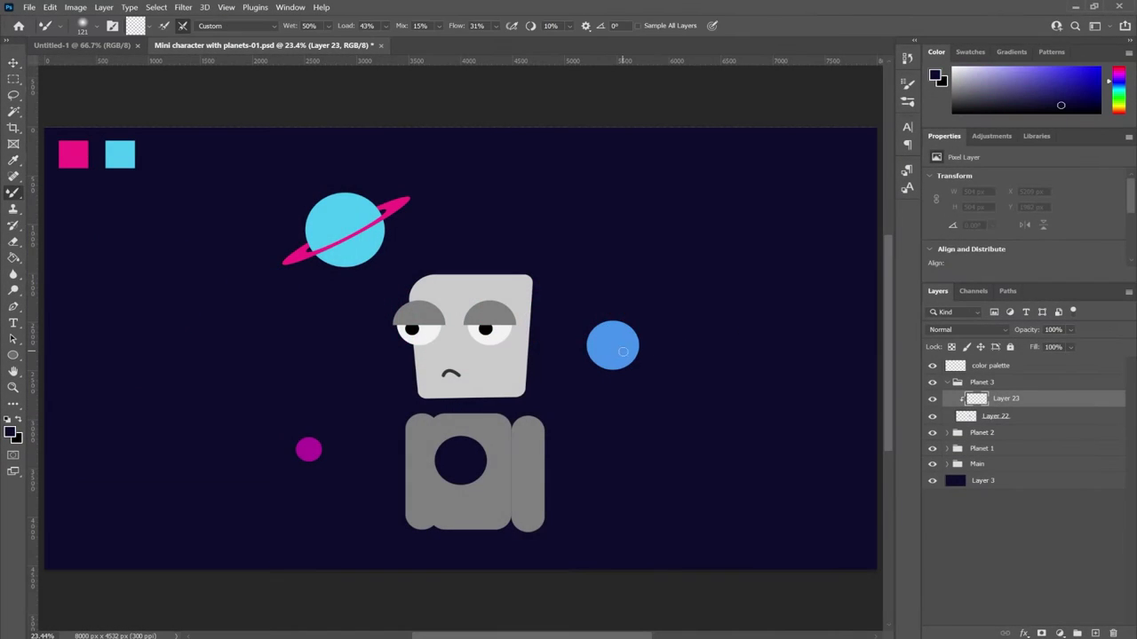
- Clip Layer 23 to the blue planet and paint a dark shadow on its lower right
right_click(613, 355)
drag(657, 371, 628, 368)
key(ctrl+alt+g)
right_click(14, 192)
click(75, 191)
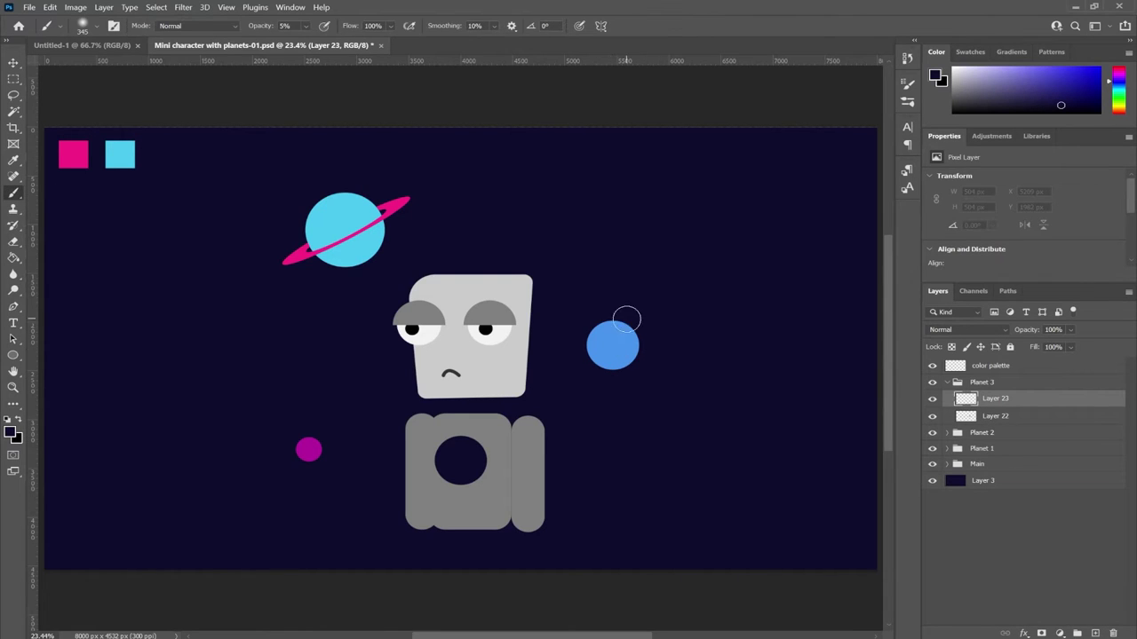
drag(664, 312, 648, 296)
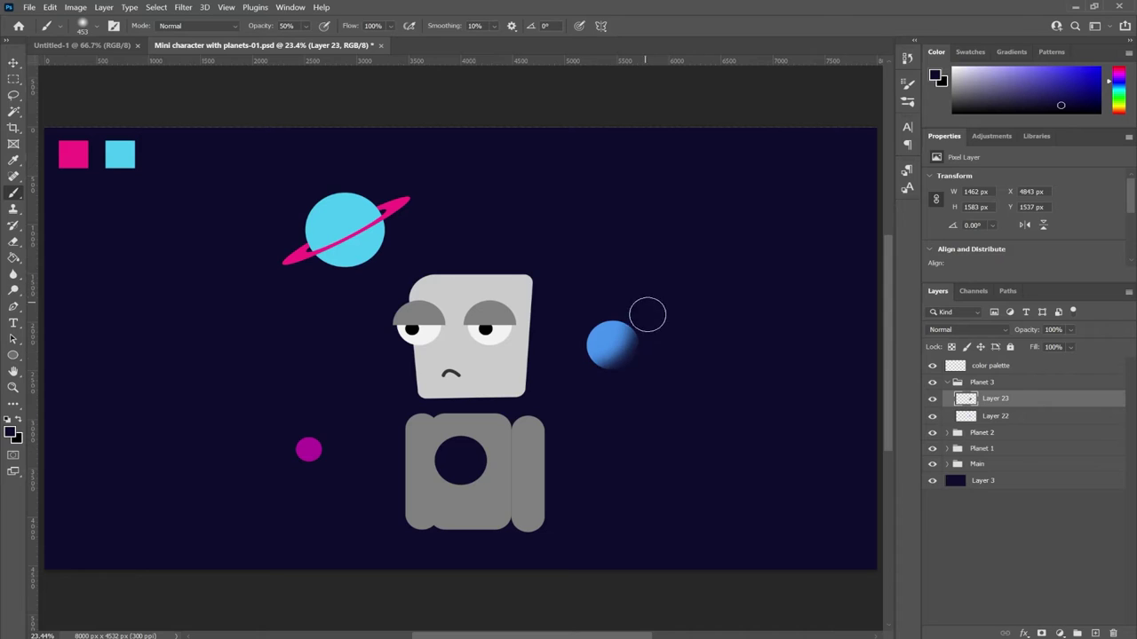
- Add a pink glow layer on the blue planet alongside its shadow layer
key(x)
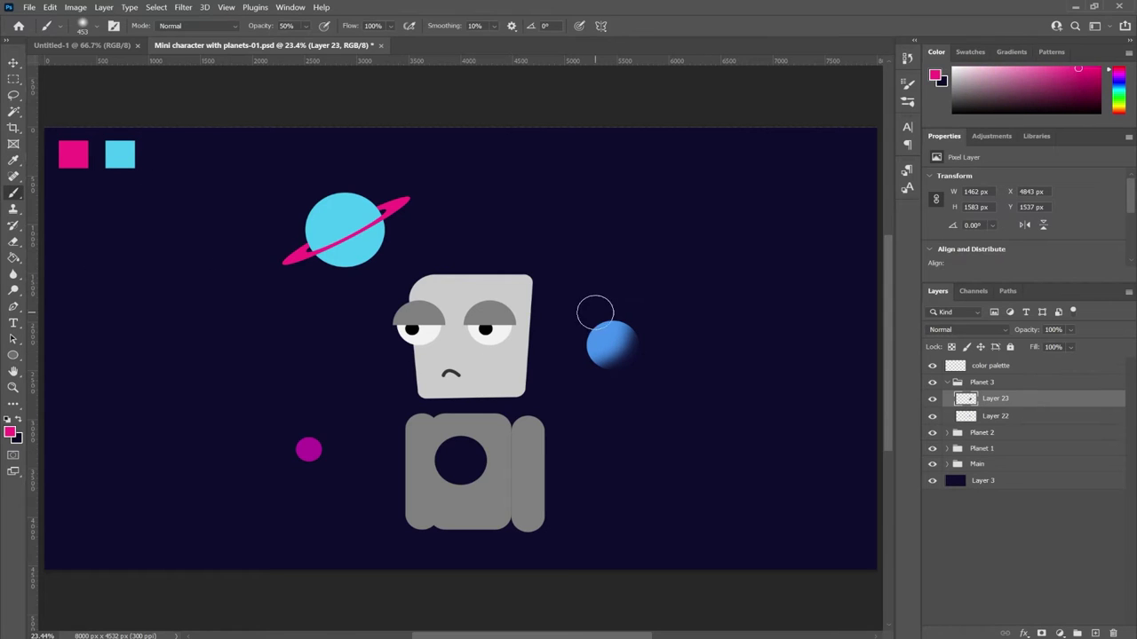
ctrl+click(1076, 633)
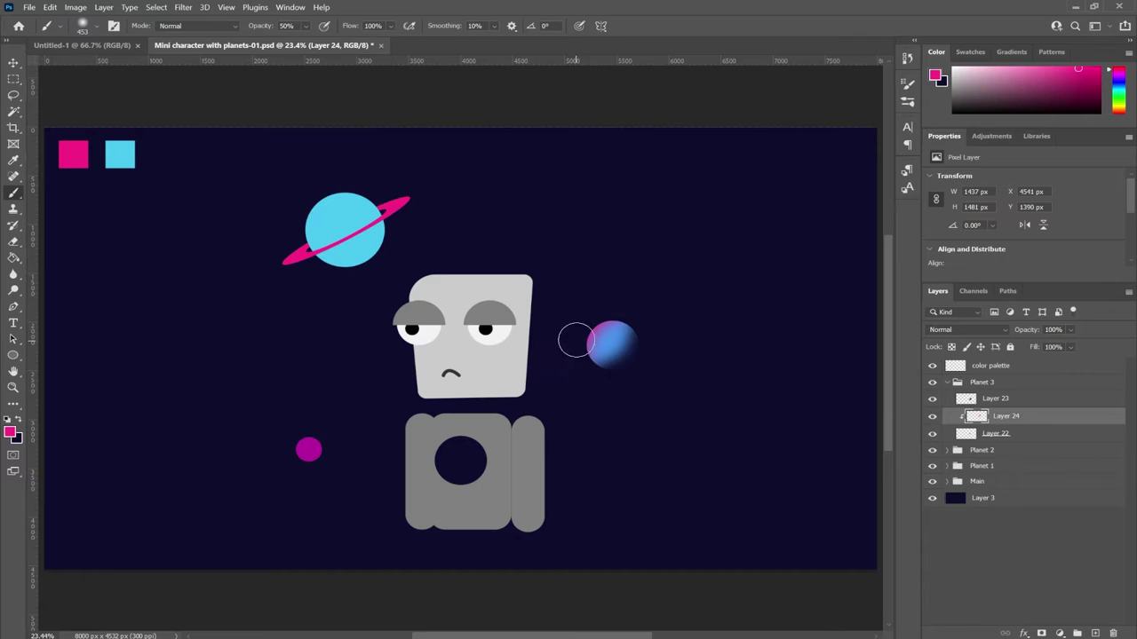
key(alt+bracketright)
key(x)
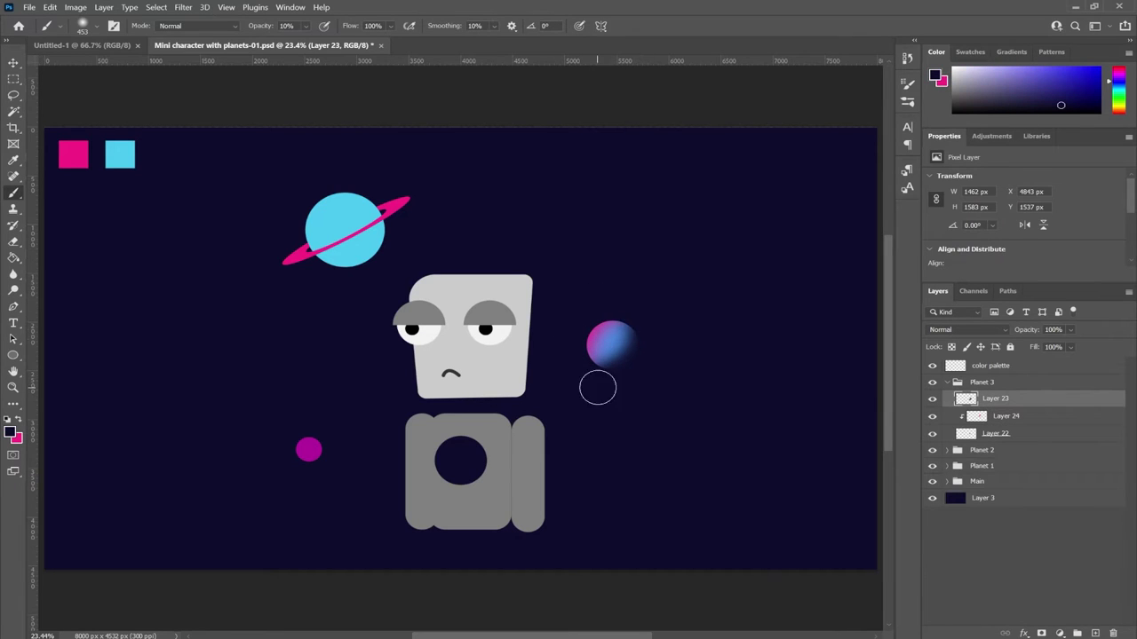
key(alt+bracketleft)
key(x)
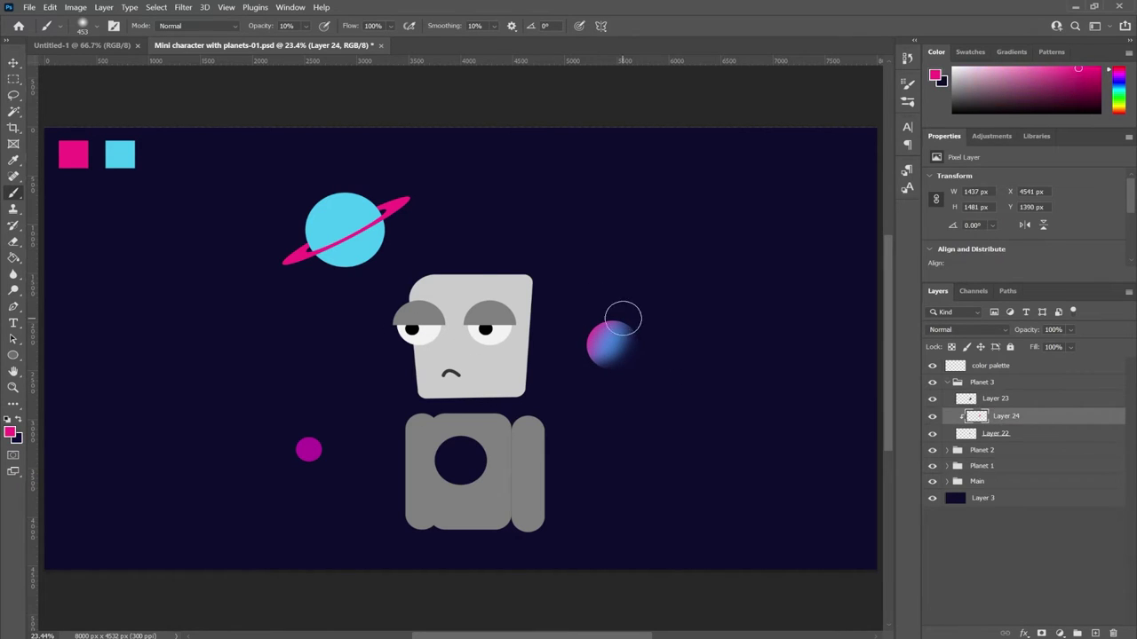
key(v)
- Add clipped shadow and glow layers above the small magenta planet
key(alt+bracketleft)
key(alt+bracketleft)
key(alt+bracketleft)
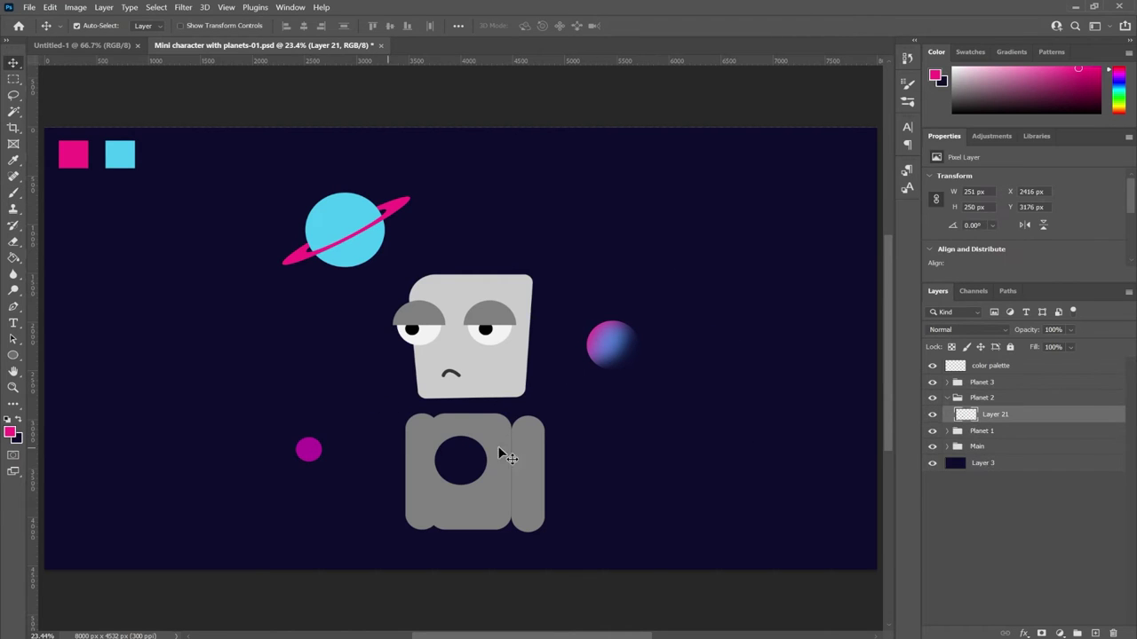
key(ctrl+shift+alt+n)
key(b)
key(x)
scroll(306, 477, up, 2)
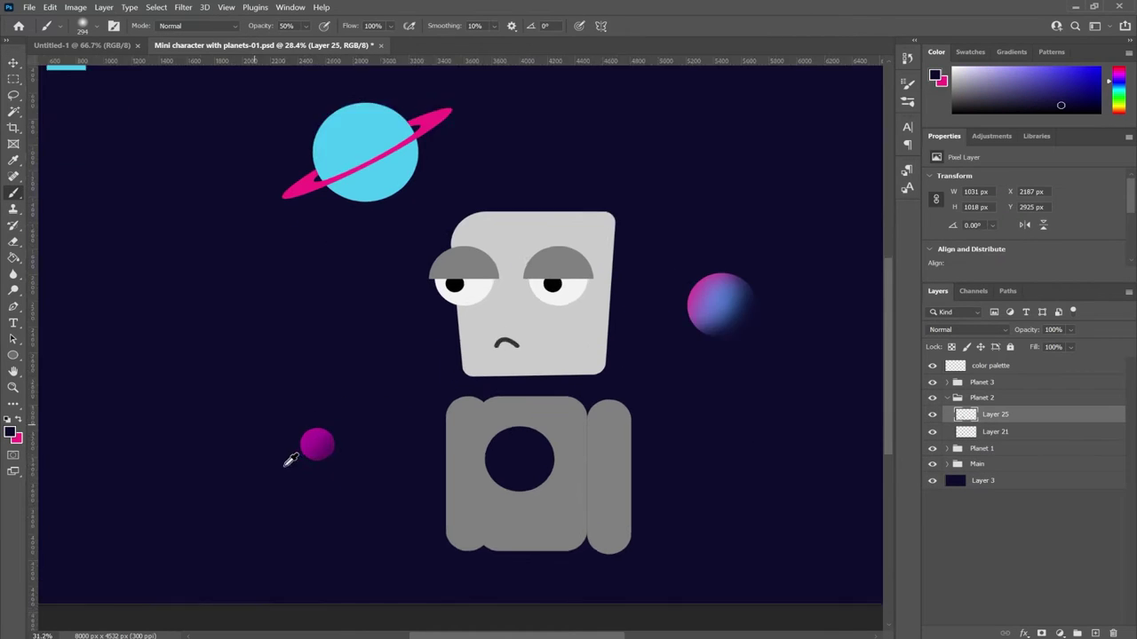
scroll(315, 475, up, 2)
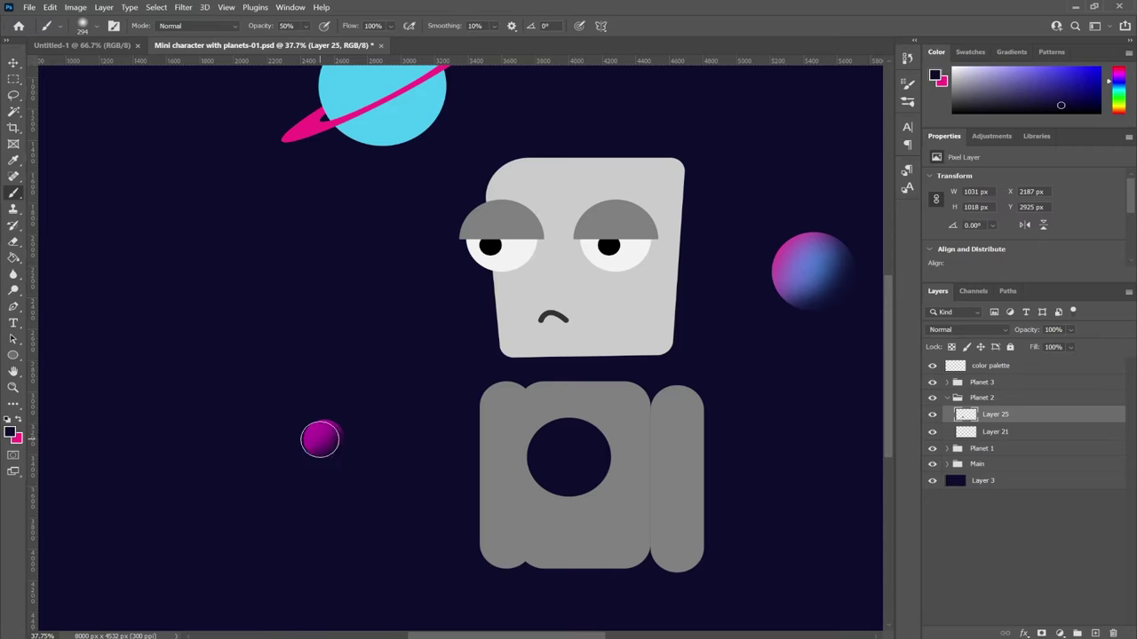
key(x)
key(alt+bracketleft)
key(ctrl+shift+alt+n)
key(ctrl+alt+g)
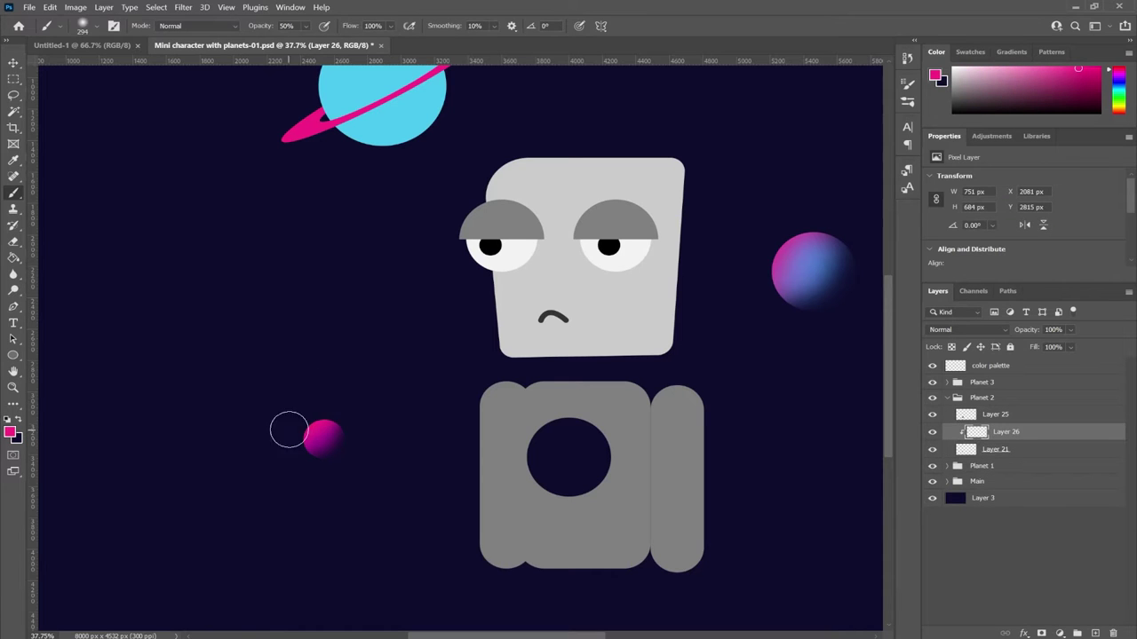
- Return to the small planet's shadow layer, then select the ringed planet's body layer
key(x)
key(alt+bracketright)
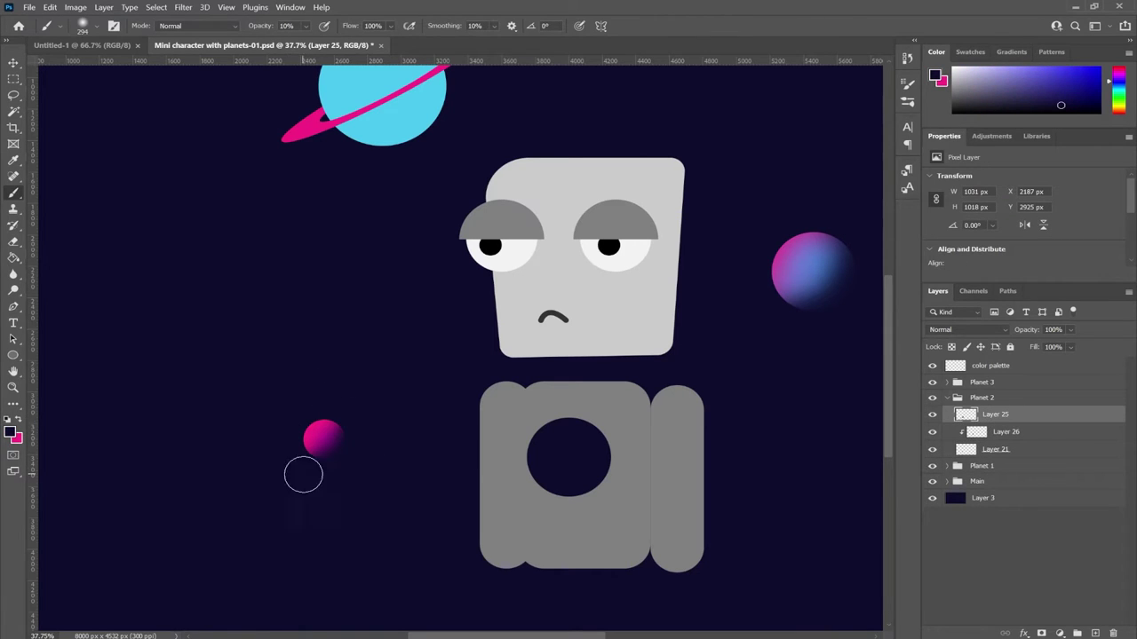
key(v)
scroll(363, 279, down, 2)
scroll(444, 263, up, 3)
click(461, 265)
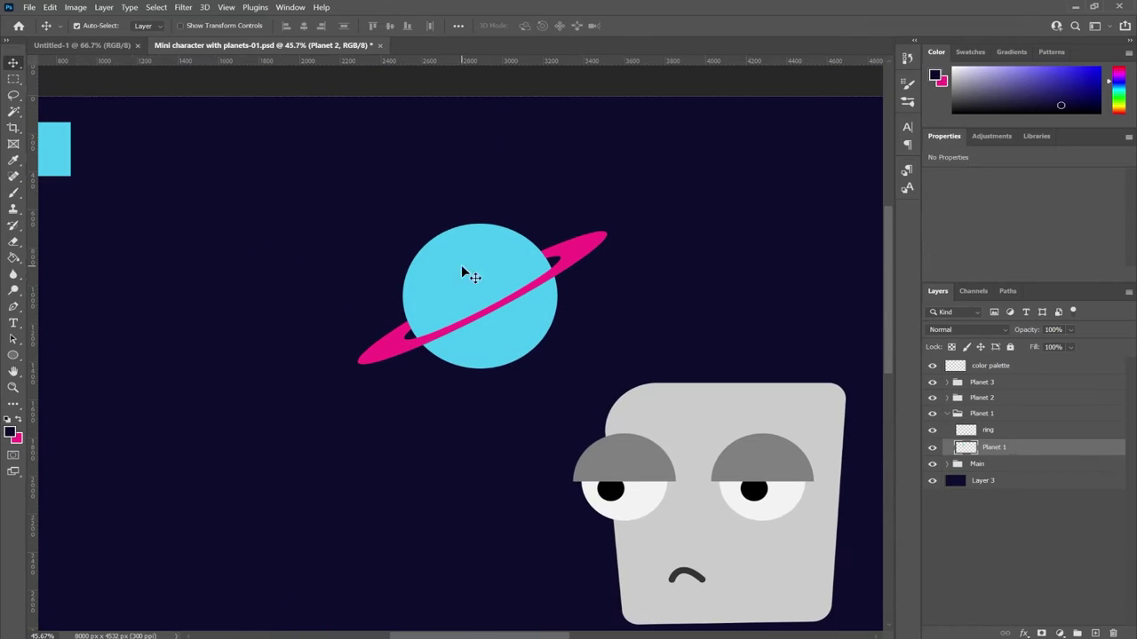
- On a new layer, paint dark shading on the ringed planet's lower right at 20% opacity
click(1094, 633)
drag(578, 287, 470, 376)
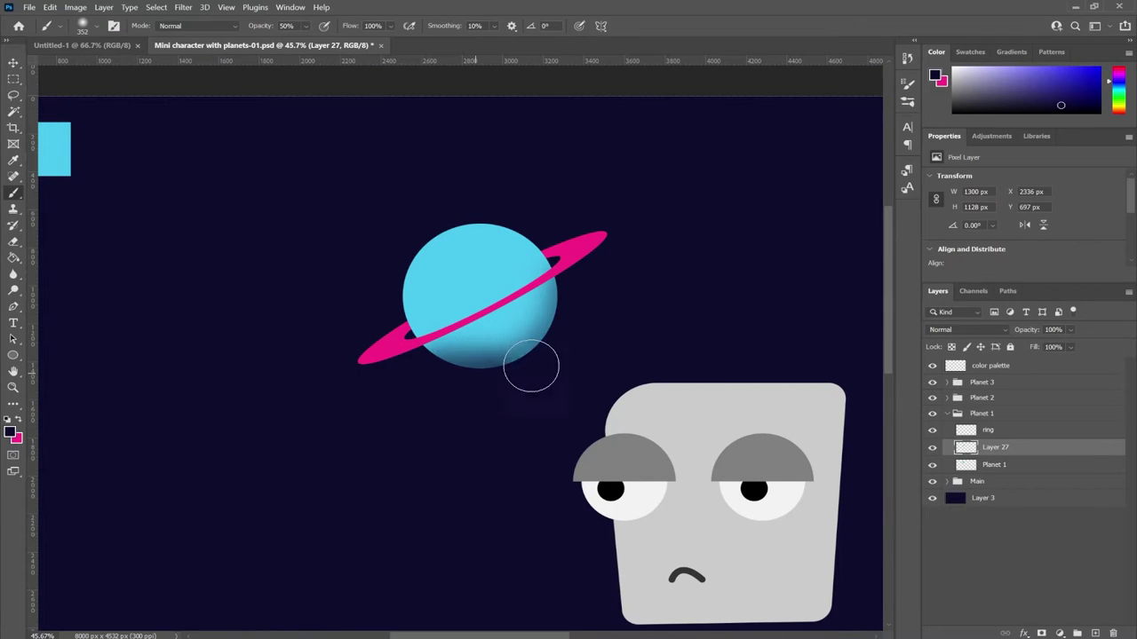
drag(612, 266, 545, 356)
key(2)
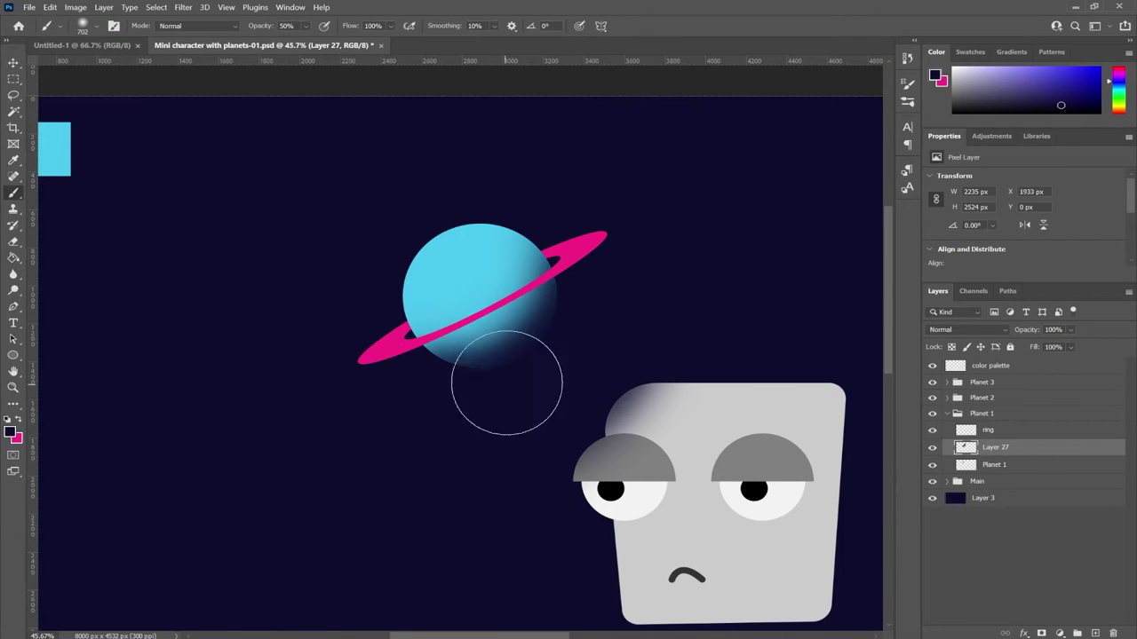
drag(533, 278, 520, 196)
key(1)
- Add a pink layer clipped to Planet 1 and brush pink onto its upper left
key(x)
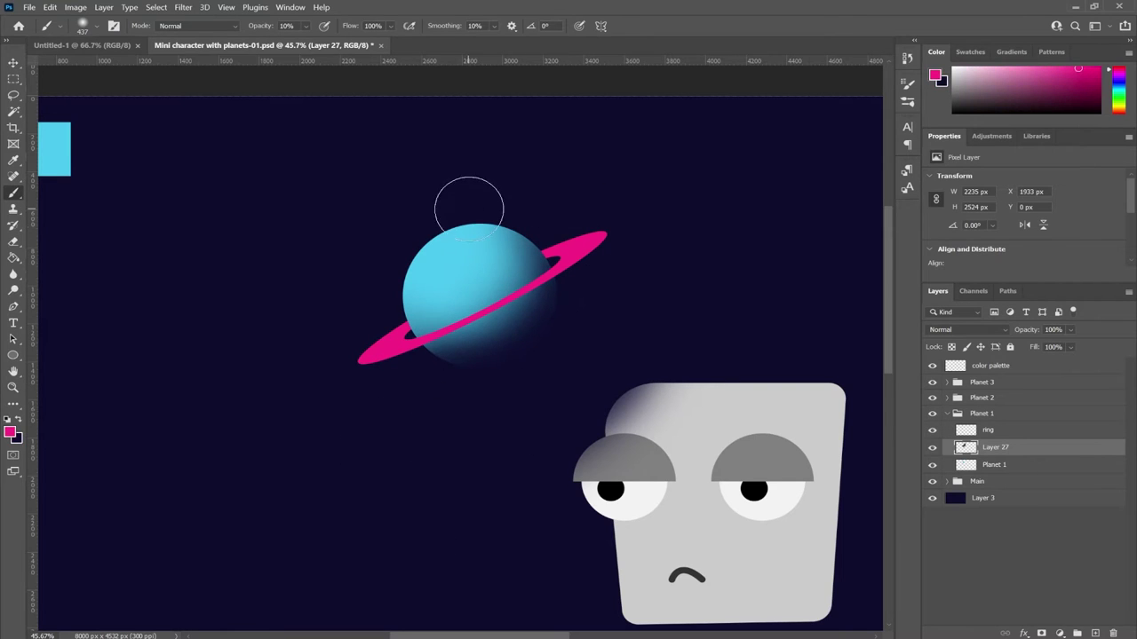
ctrl+click(1076, 634)
key(ctrl+alt+g)
mouse_move(398, 235)
mouse_down()
mouse_move(469, 190)
mouse_move(376, 279)
mouse_up()
key(3)
- Brush a pink glow along the ring's upper edge at 30% opacity with a larger brush
scroll(373, 271, up, 3)
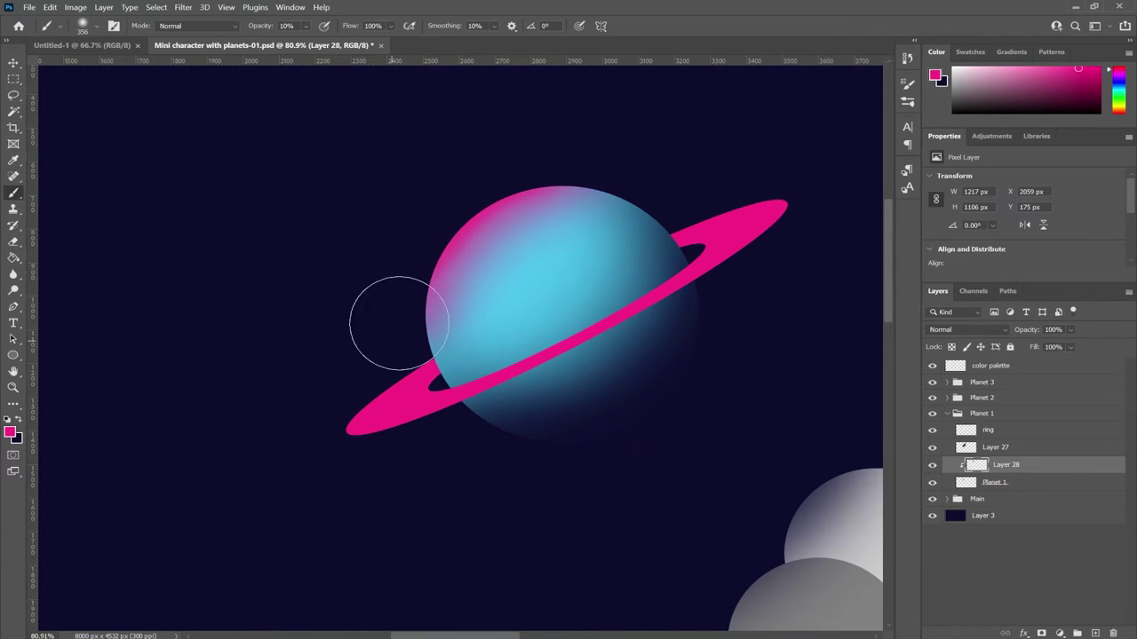
scroll(431, 388, up, 3)
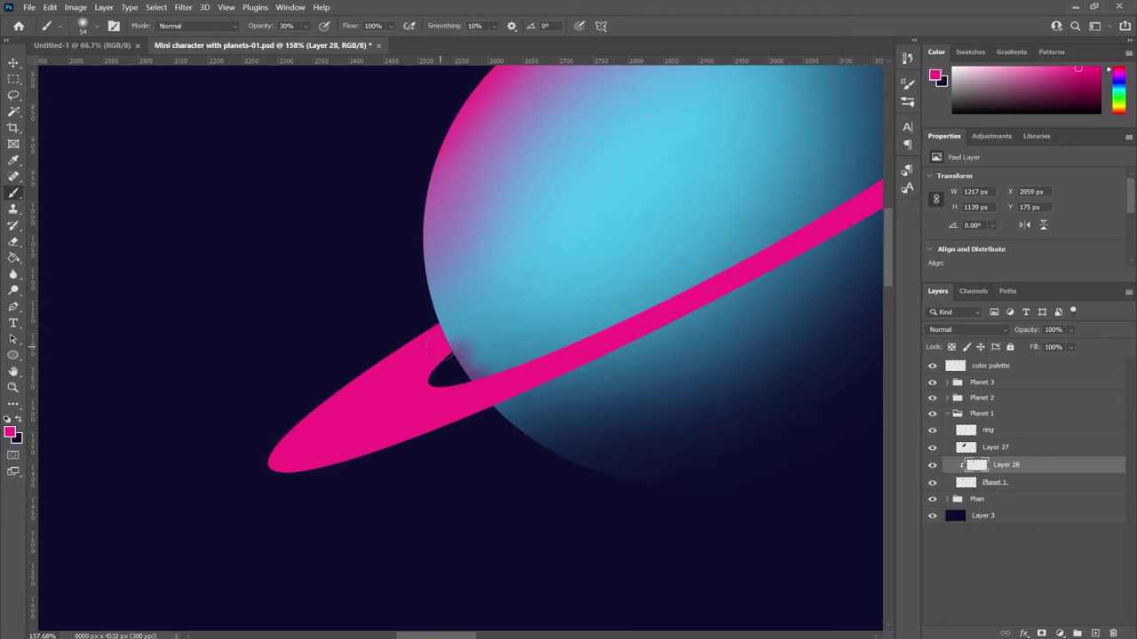
scroll(479, 372, down, 1)
key(bracketright)
key(bracketright)
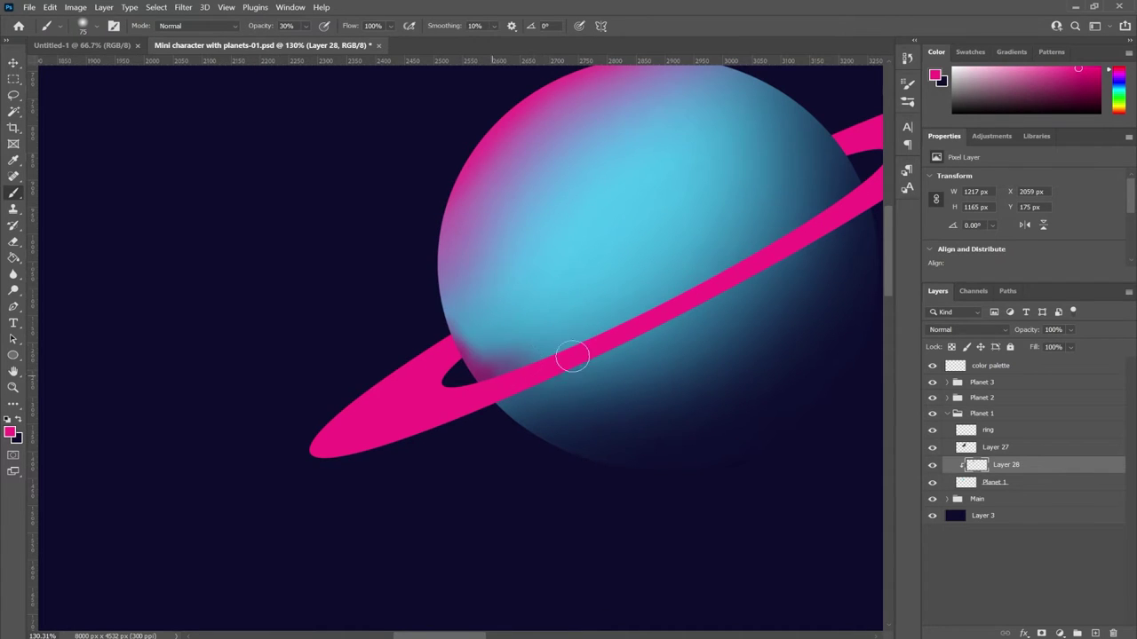
drag(489, 376, 418, 405)
mouse_move(542, 351)
mouse_down()
mouse_move(743, 289)
mouse_move(393, 427)
mouse_up()
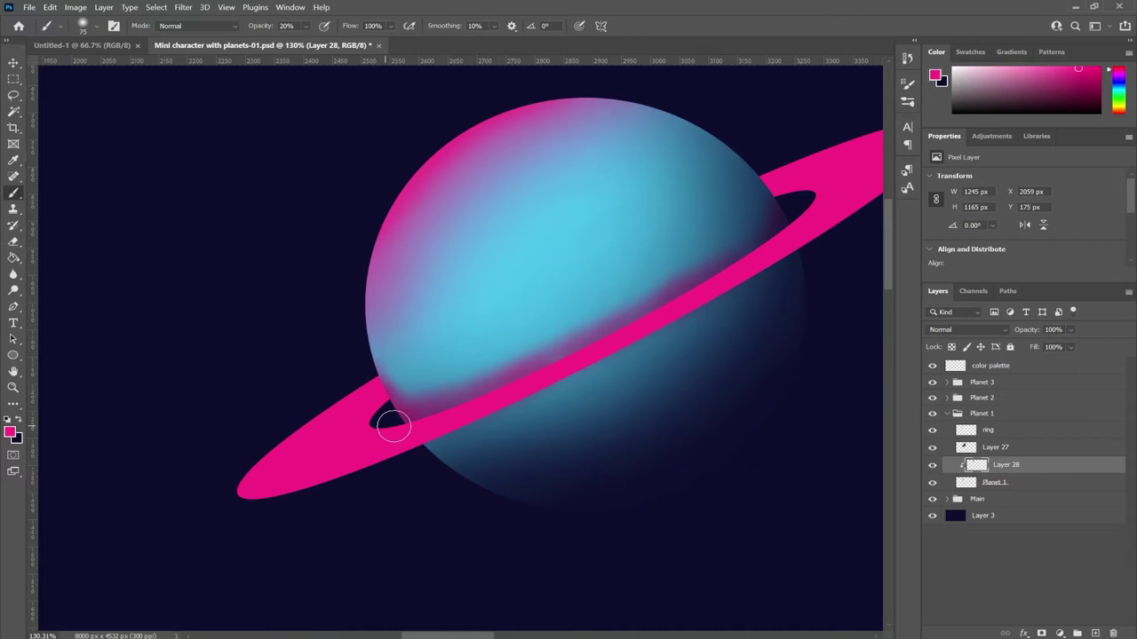
- Create a new empty layer directly above the ring layer
scroll(384, 445, down, 2)
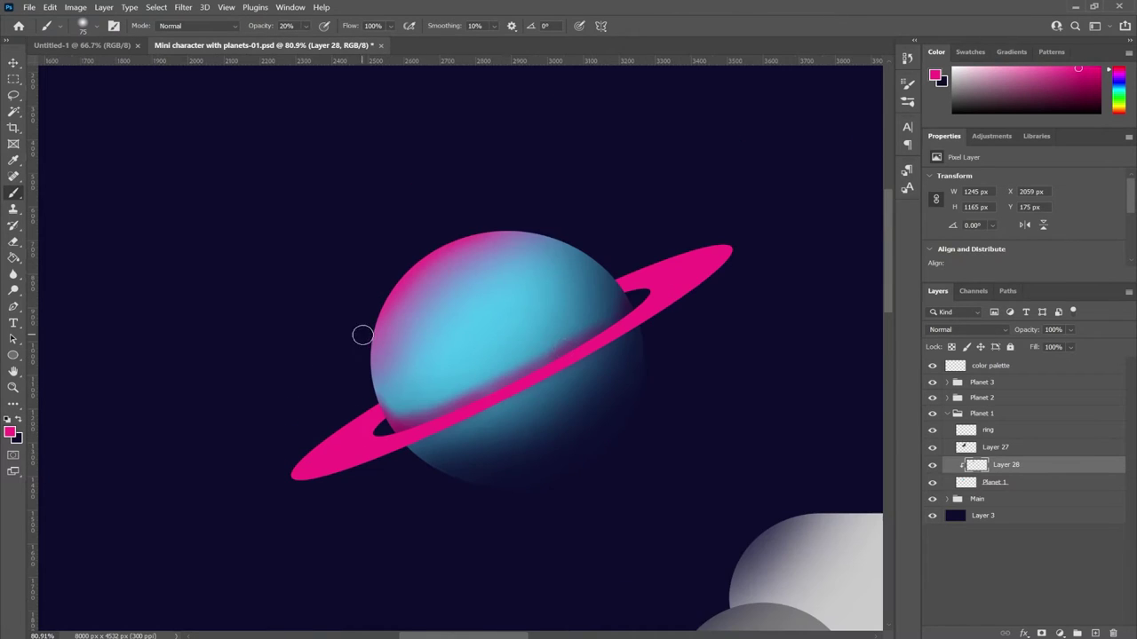
click(1010, 436)
key(ctrl+shift+alt+n)
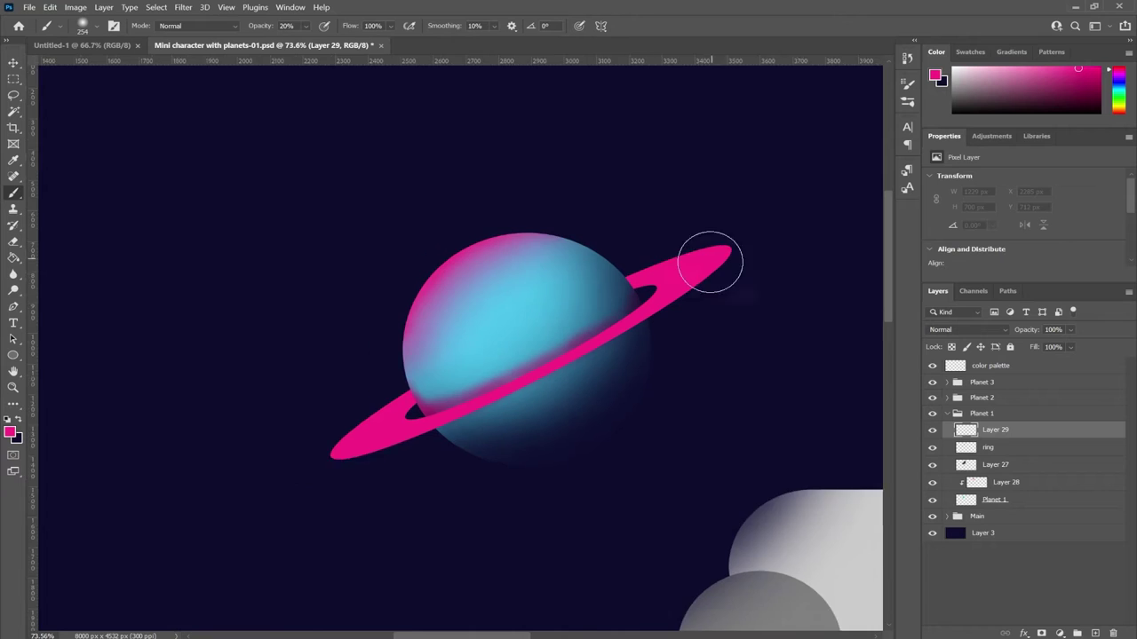
- Paint a soft pink glow around the ring's lower edge, left side and upper-right tip
scroll(706, 264, up, 2)
drag(680, 282, 555, 374)
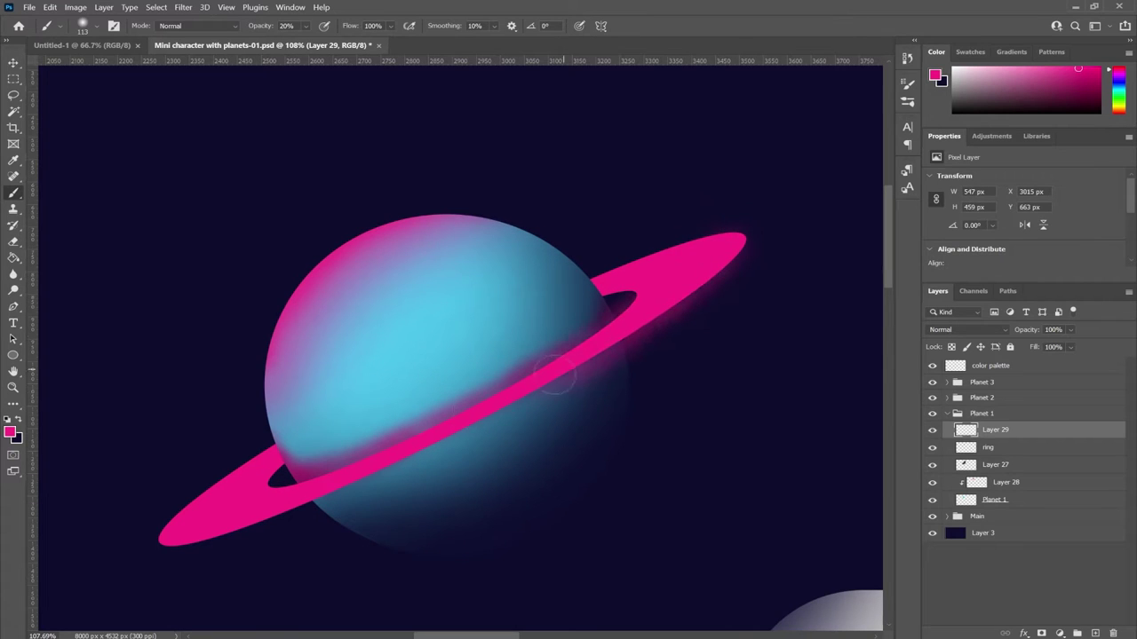
mouse_move(378, 470)
mouse_down()
mouse_move(221, 500)
mouse_move(297, 515)
mouse_up()
scroll(292, 411, down, 2)
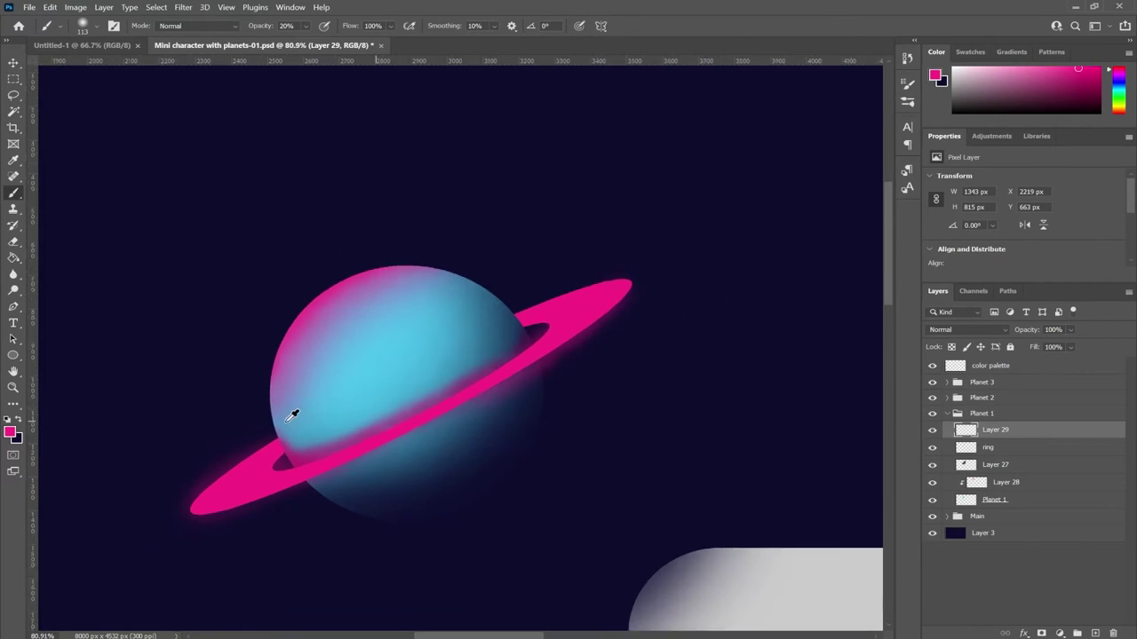
drag(587, 303, 515, 348)
drag(563, 297, 518, 373)
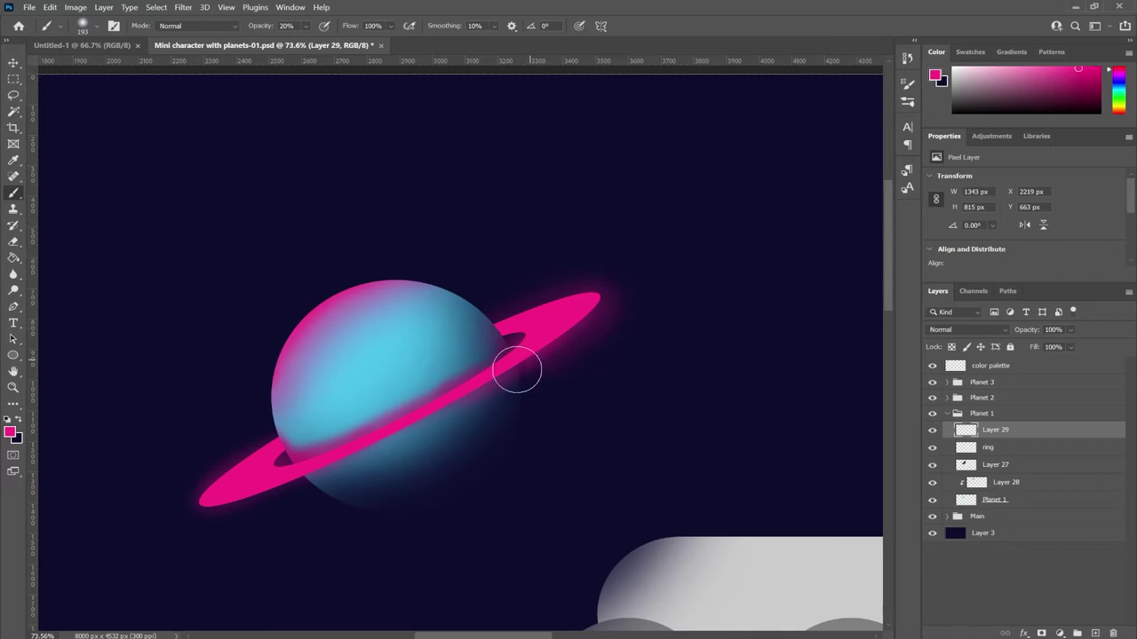
scroll(297, 414, down, 3)
- At 10% opacity, sample the planet's light blue and add a new layer above Layer 28
key(1)
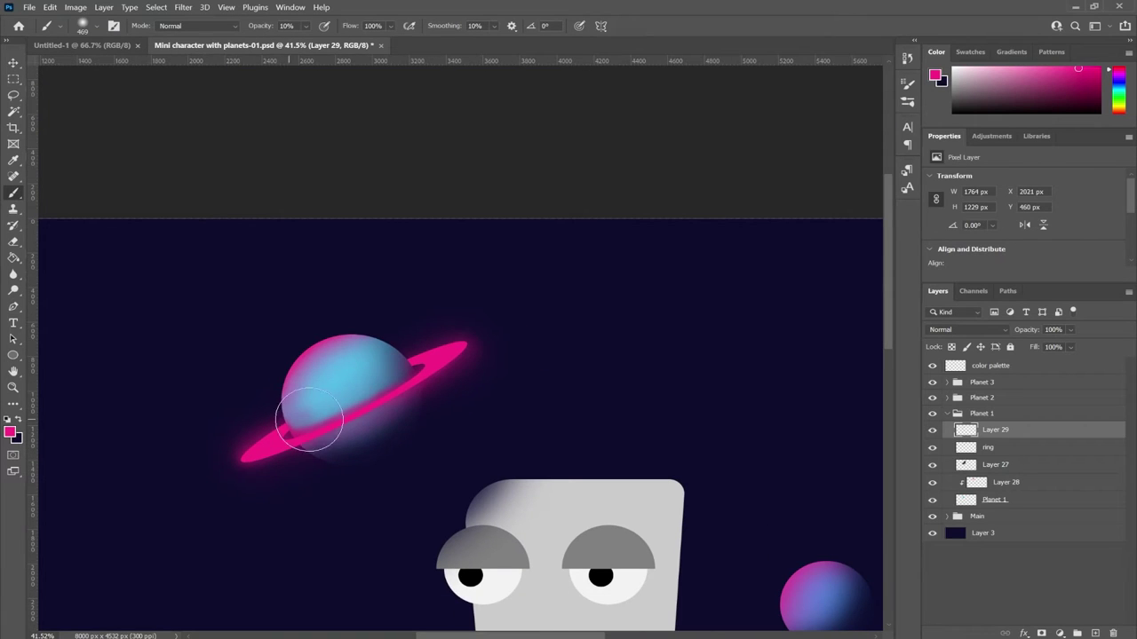
click(995, 465)
click(1003, 485)
alt+click(381, 368)
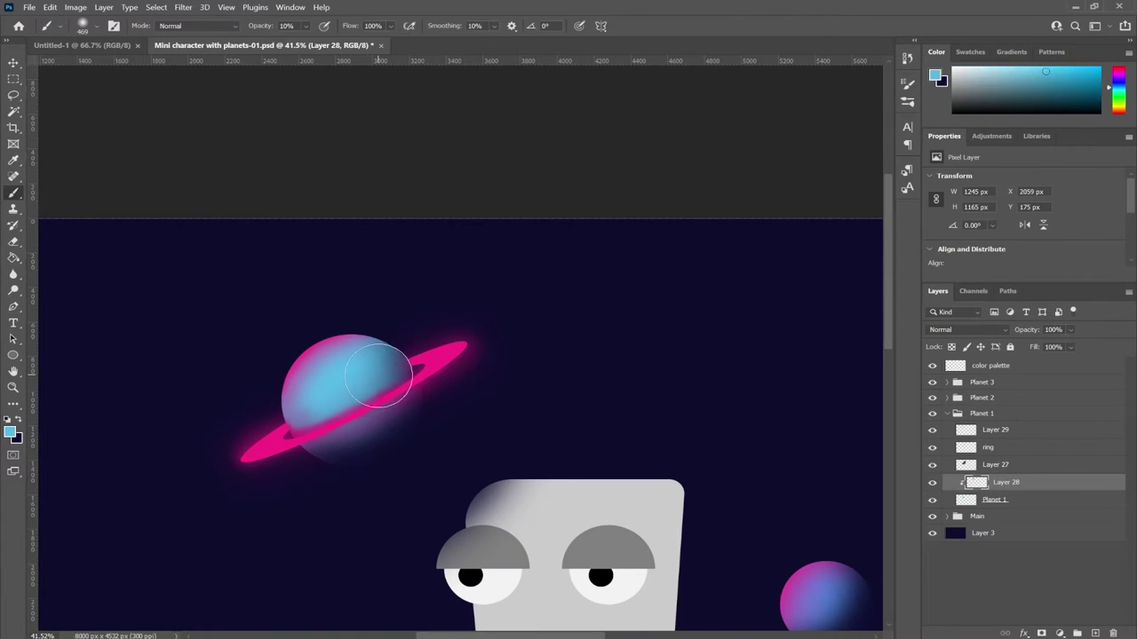
click(1095, 633)
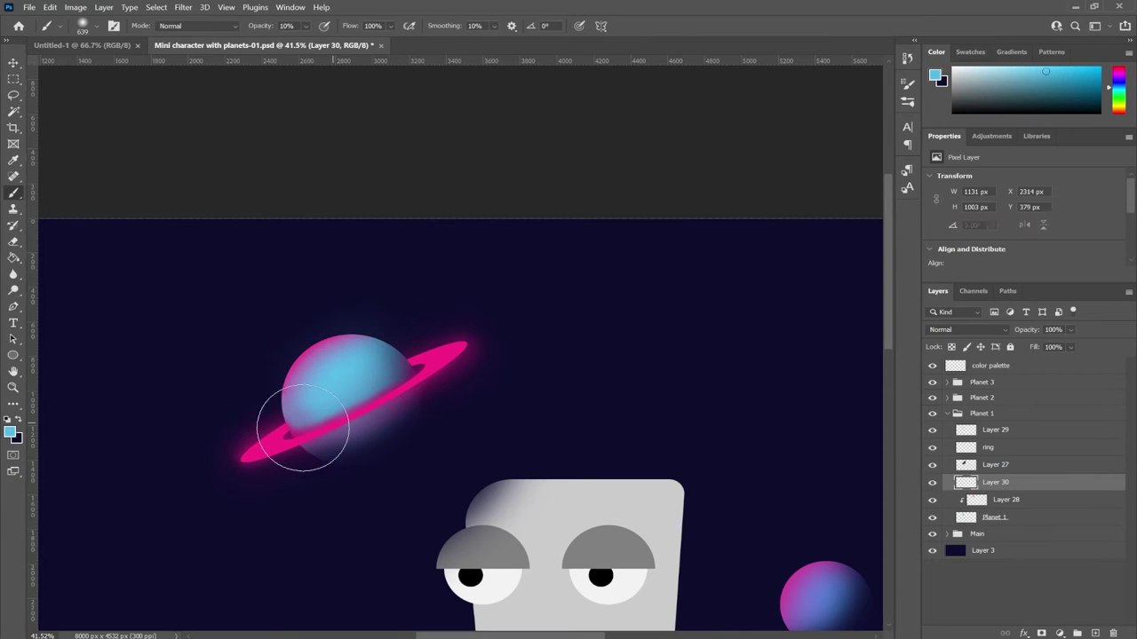
click(1008, 500)
- Sample the ring's pink on Layer 29 with a much smaller brush, then select the Main group
click(994, 429)
alt+click(456, 344)
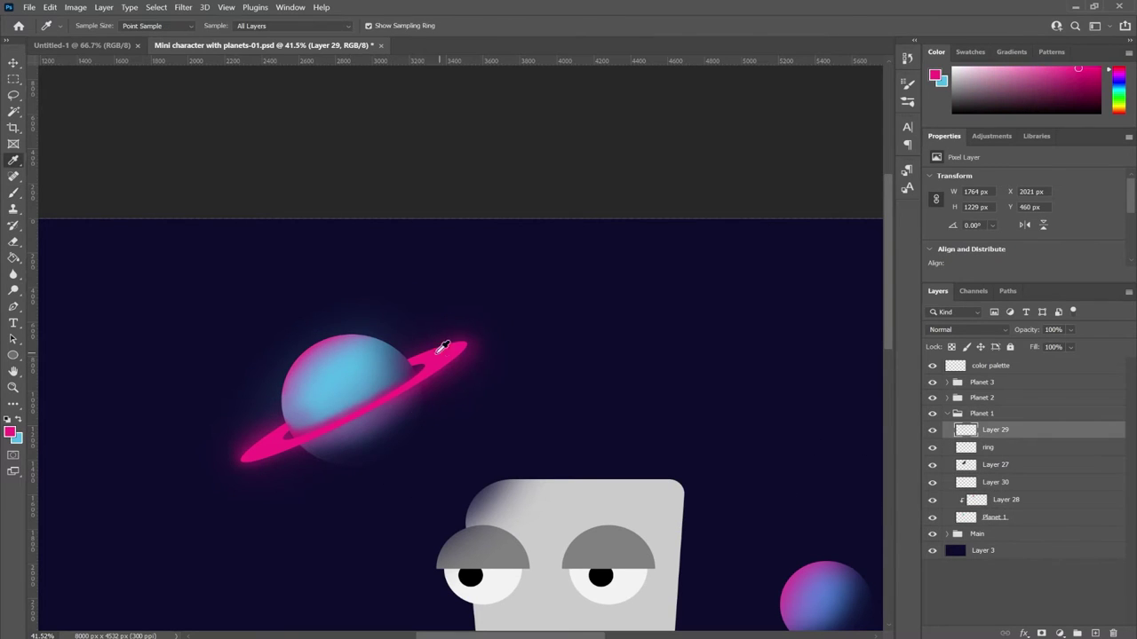
key(bracketleft)
key(bracketleft)
key(bracketleft)
scroll(314, 345, up, 2)
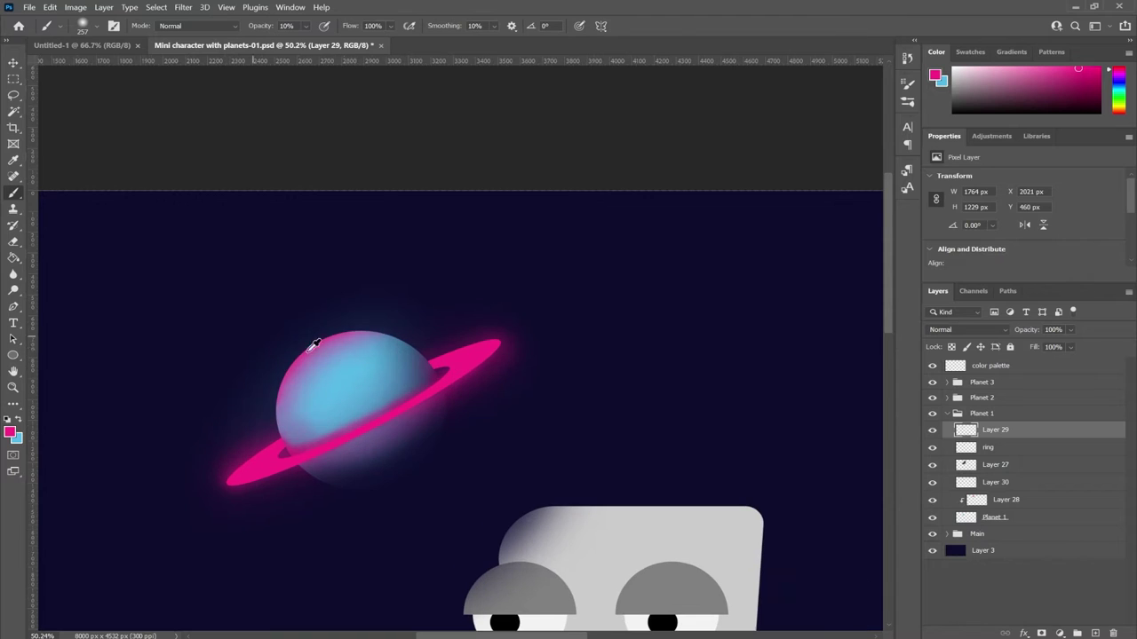
scroll(295, 384, down, 5)
scroll(444, 367, up, 4)
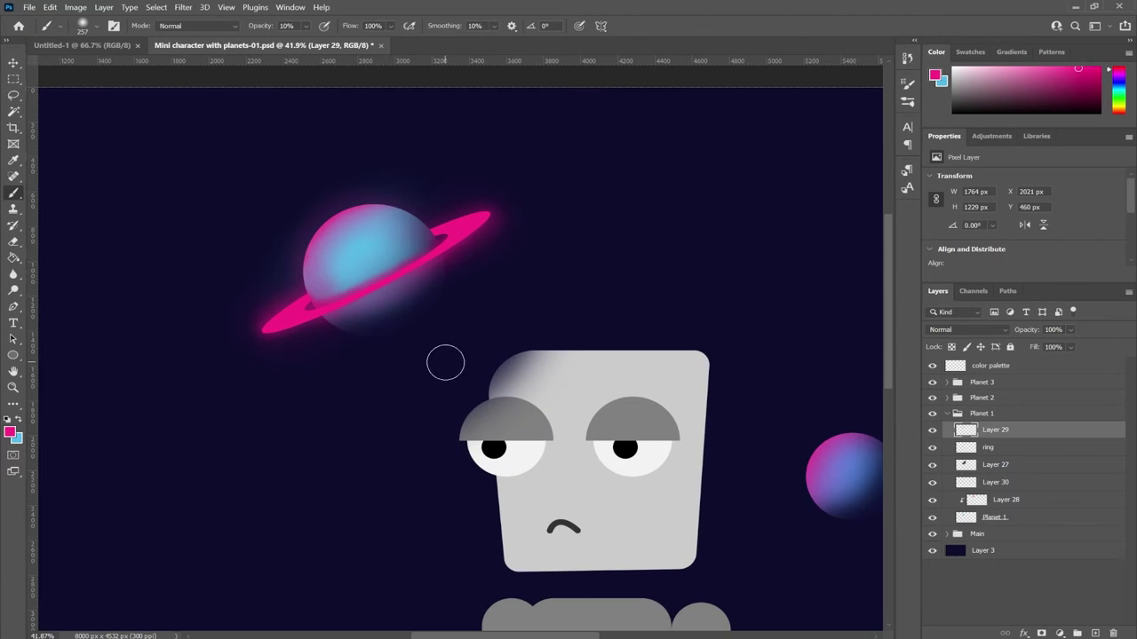
click(1021, 531)
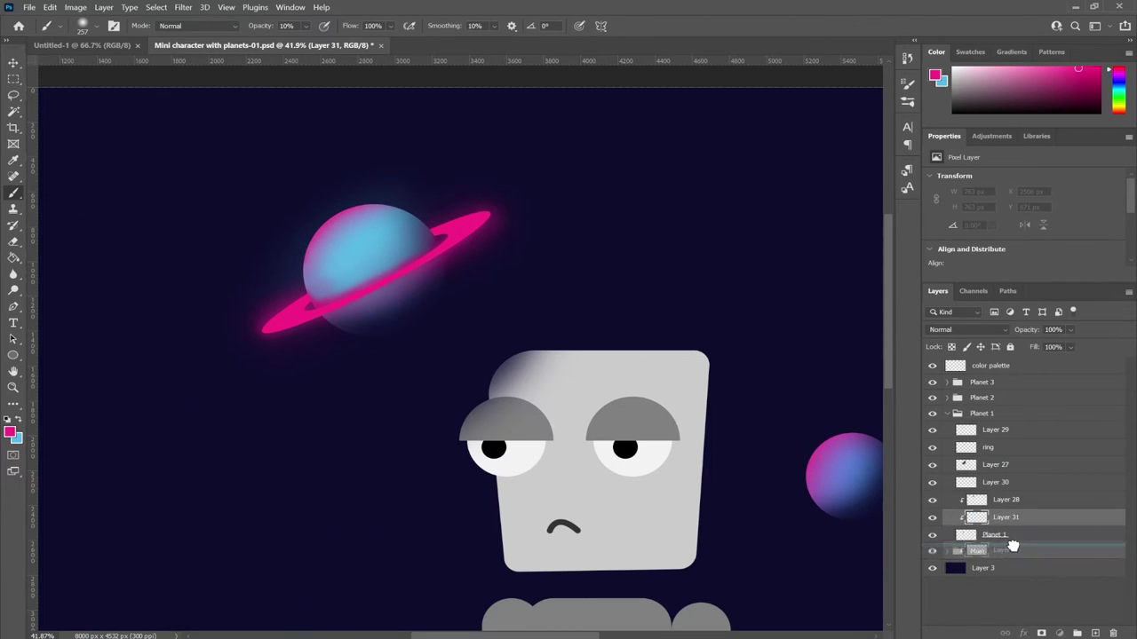
- Add a new layer above Main and try a blue stroke near the planet's bottom, undoing it
key(ctrl+shift+alt+n)
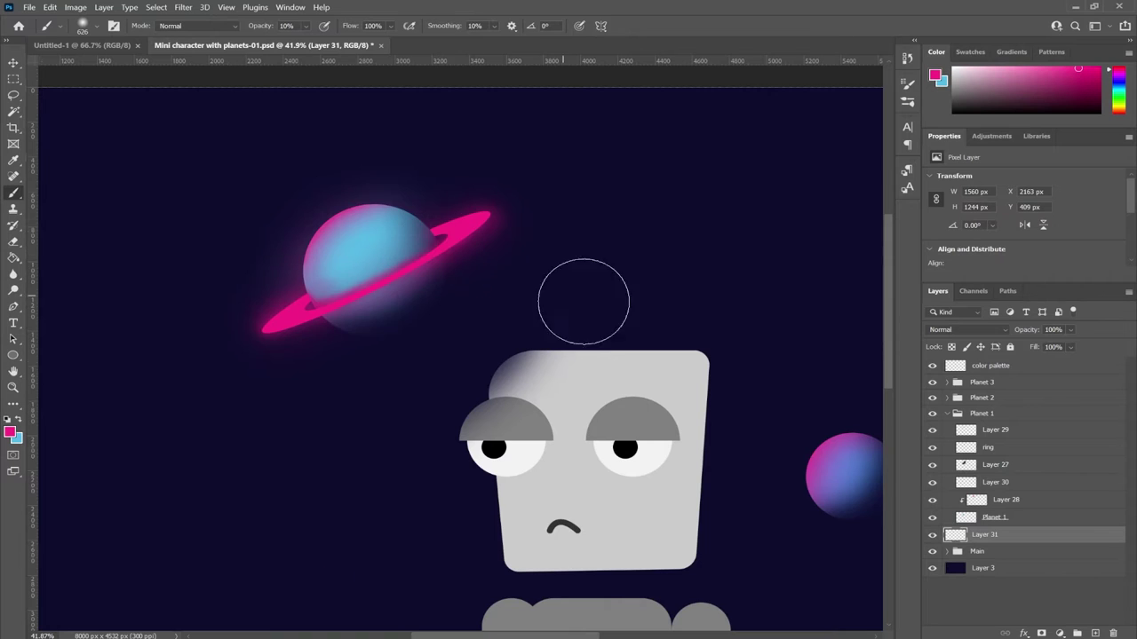
key(v)
scroll(420, 342, down, 5)
scroll(405, 330, up, 3)
key(x)
scroll(406, 324, up, 2)
key(b)
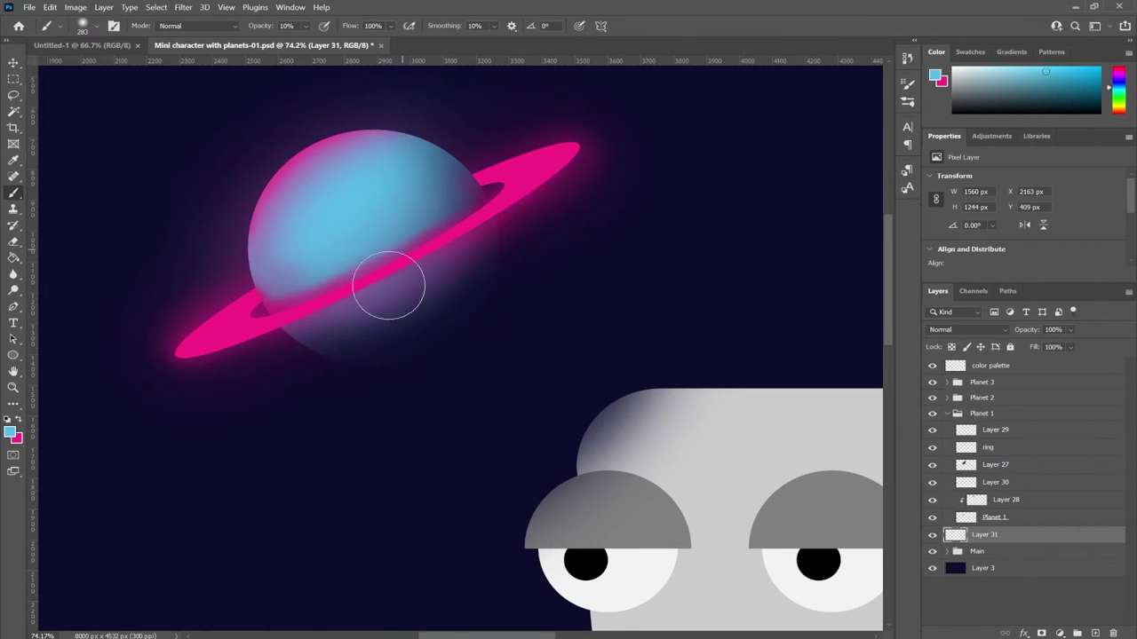
drag(456, 482, 511, 532)
key(ctrl+z)
- Compare Layer 27's shading, move it below Layer 30, and clip it to Planet 1
click(995, 465)
click(932, 464)
double_click(932, 465)
click(932, 464)
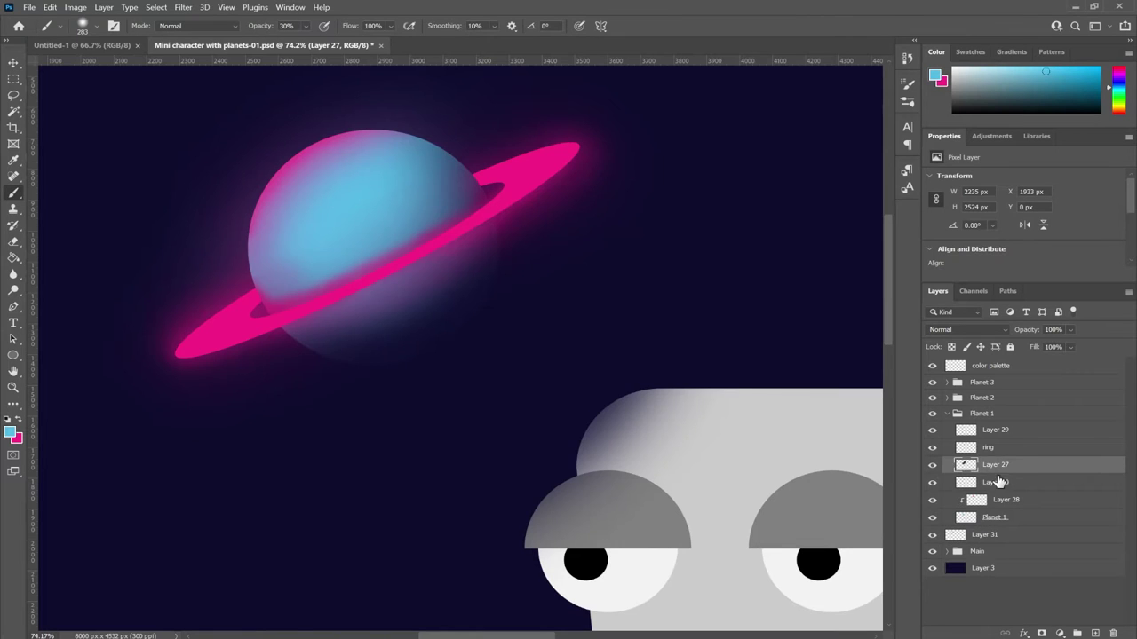
drag(1012, 469, 1019, 491)
alt+click(977, 484)
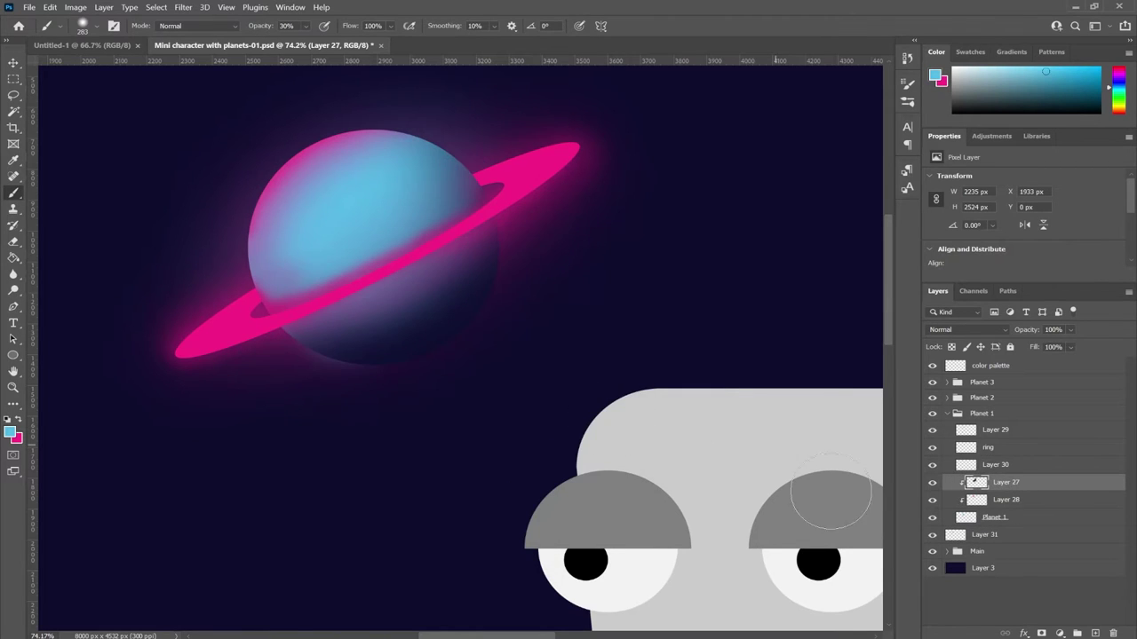
click(1021, 533)
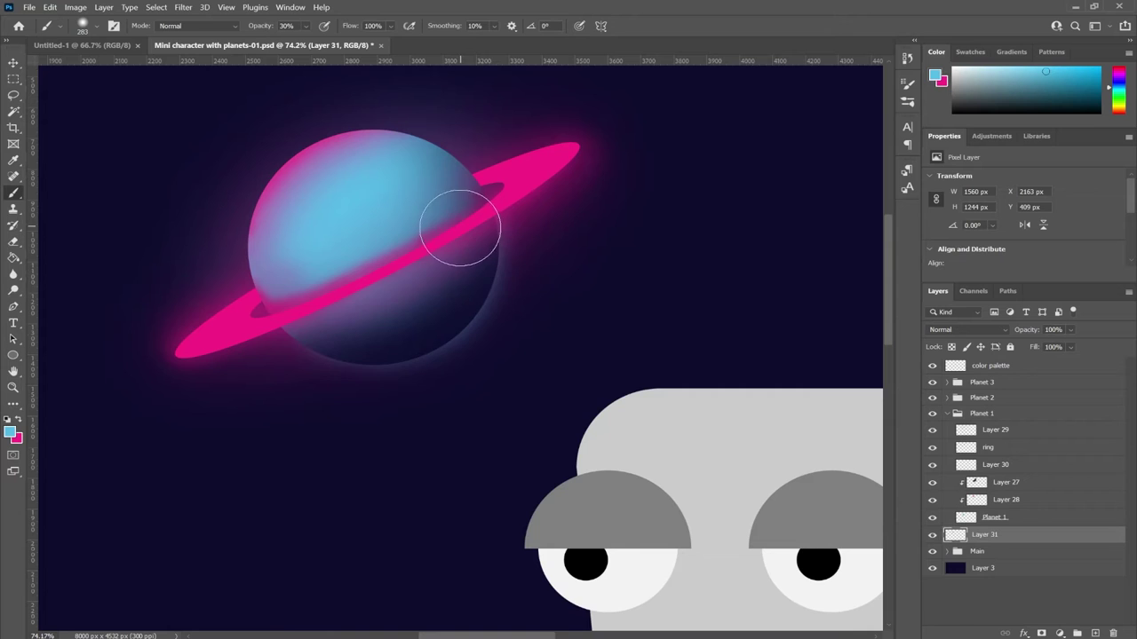
click(1005, 482)
scroll(533, 382, up, 5)
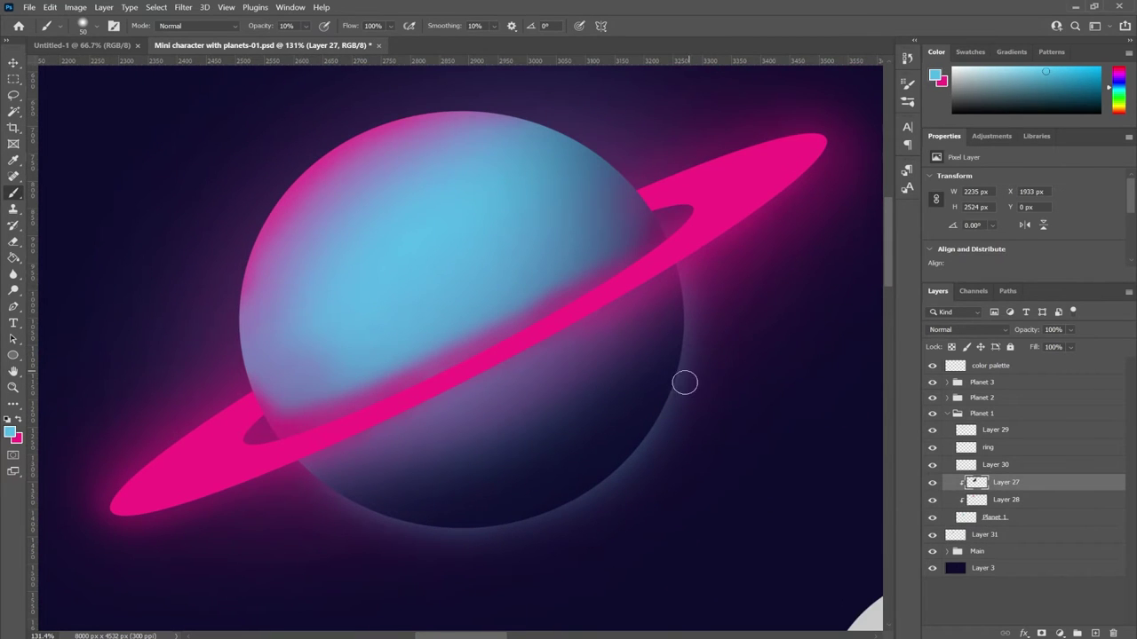
- Try light cyan strokes along the planet's lower rim, undoing the attempts
mouse_move(568, 507)
mouse_down()
mouse_move(476, 535)
mouse_move(600, 493)
mouse_up()
mouse_move(504, 529)
mouse_down()
mouse_move(680, 424)
mouse_move(594, 517)
mouse_move(495, 529)
mouse_up()
key(ctrl+z)
drag(609, 485, 376, 523)
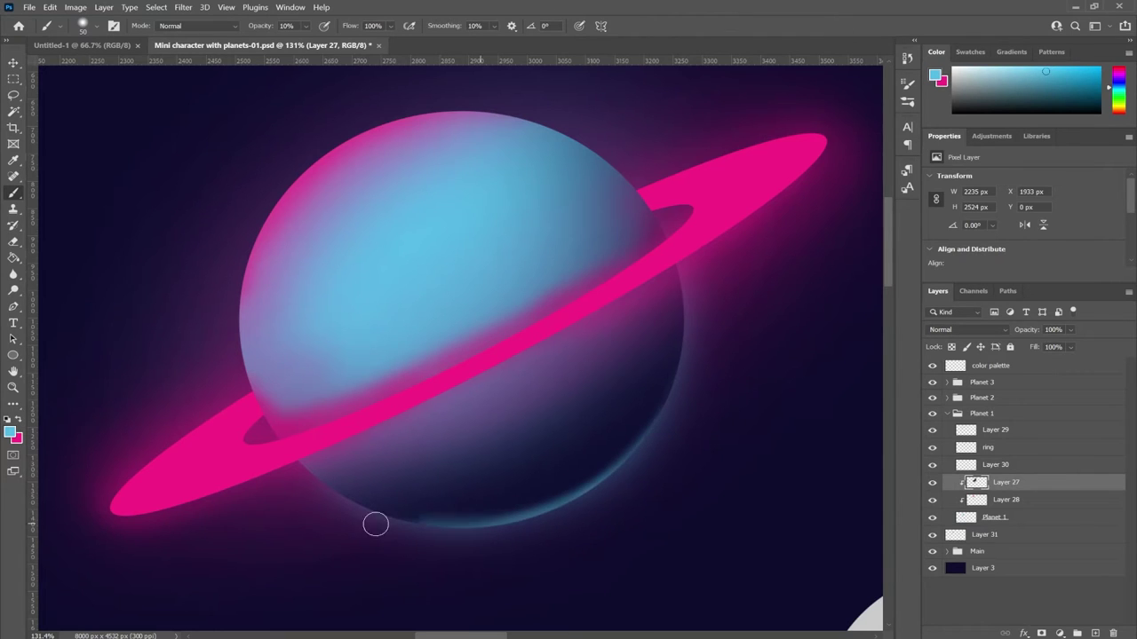
key(ctrl+z)
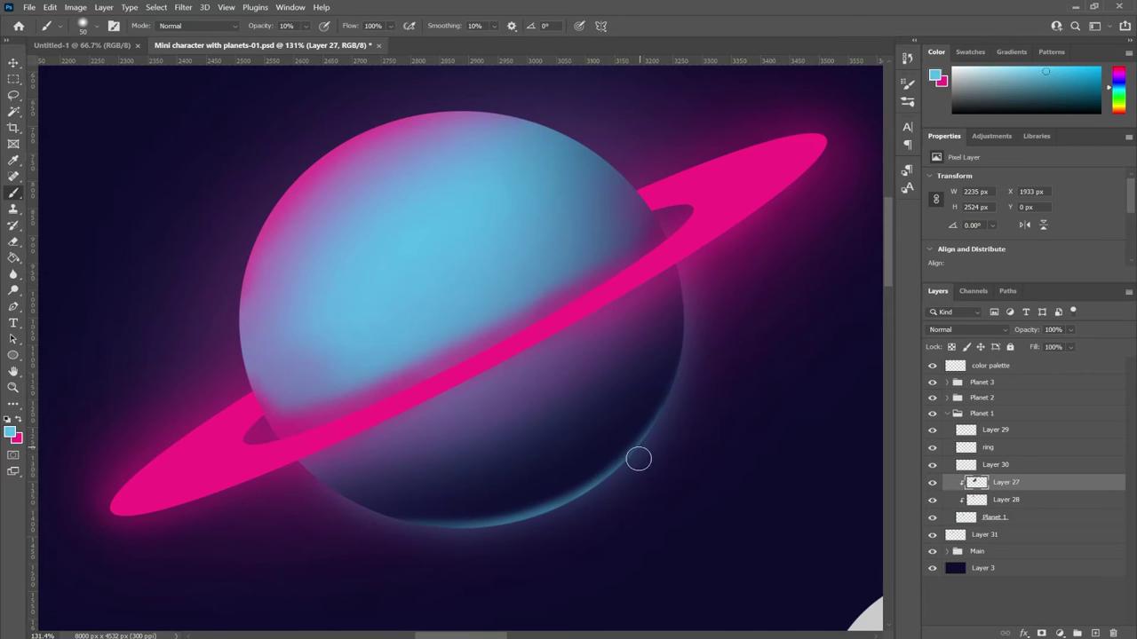
- Shrink the brush and paint a bluish rim light along the planet's lower-right edge
drag(668, 422, 662, 381)
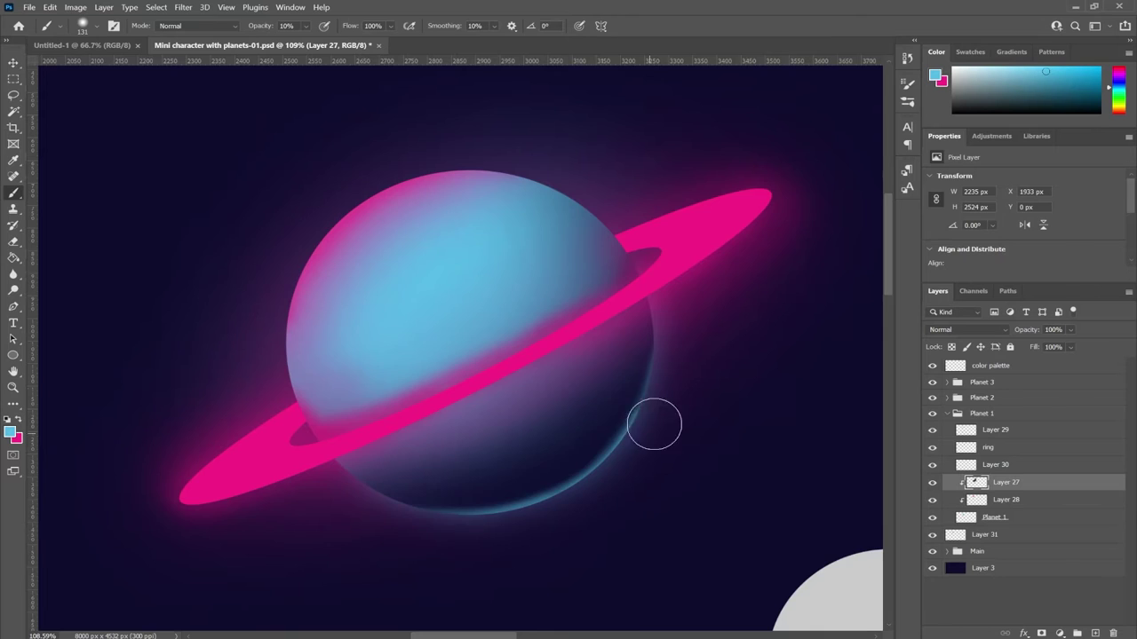
drag(580, 530, 648, 517)
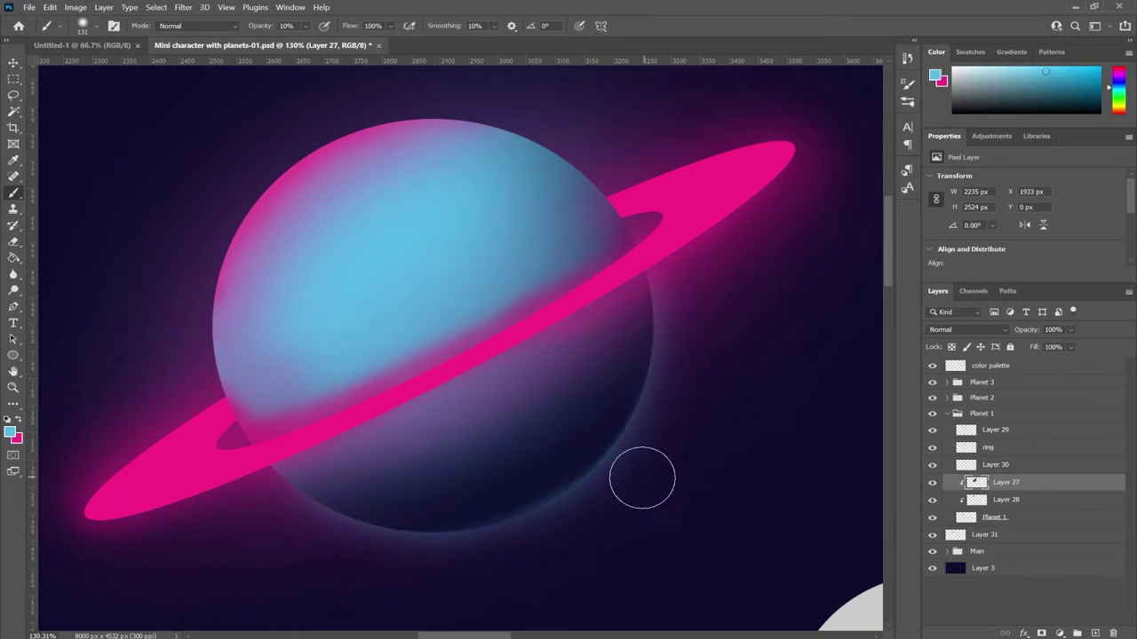
drag(533, 439, 615, 444)
drag(737, 358, 654, 520)
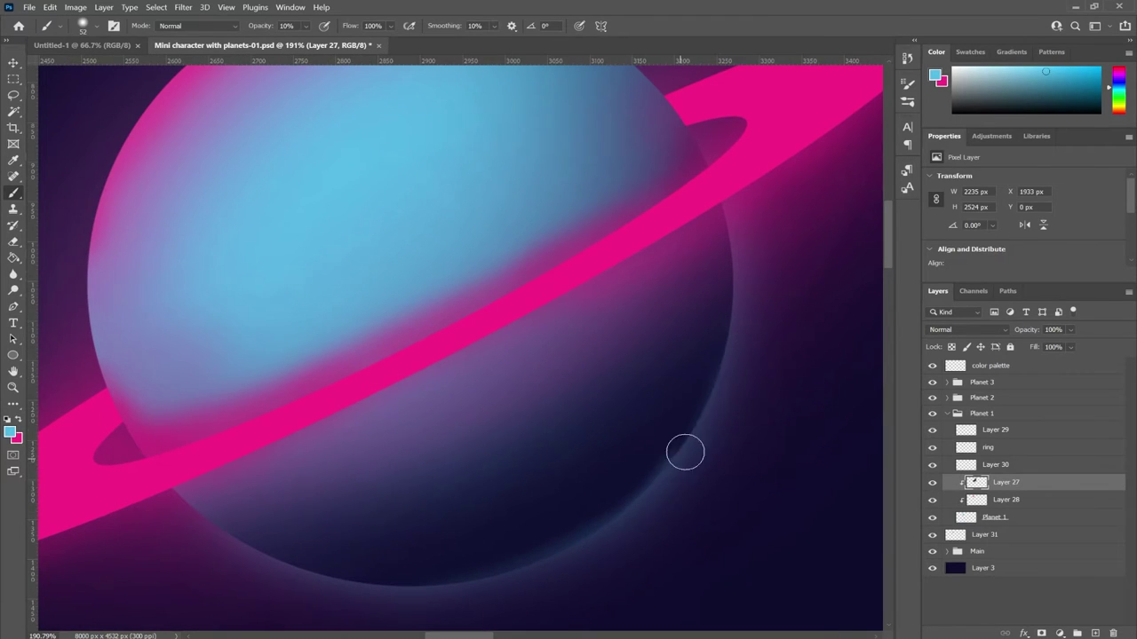
drag(755, 319, 392, 602)
drag(714, 407, 460, 597)
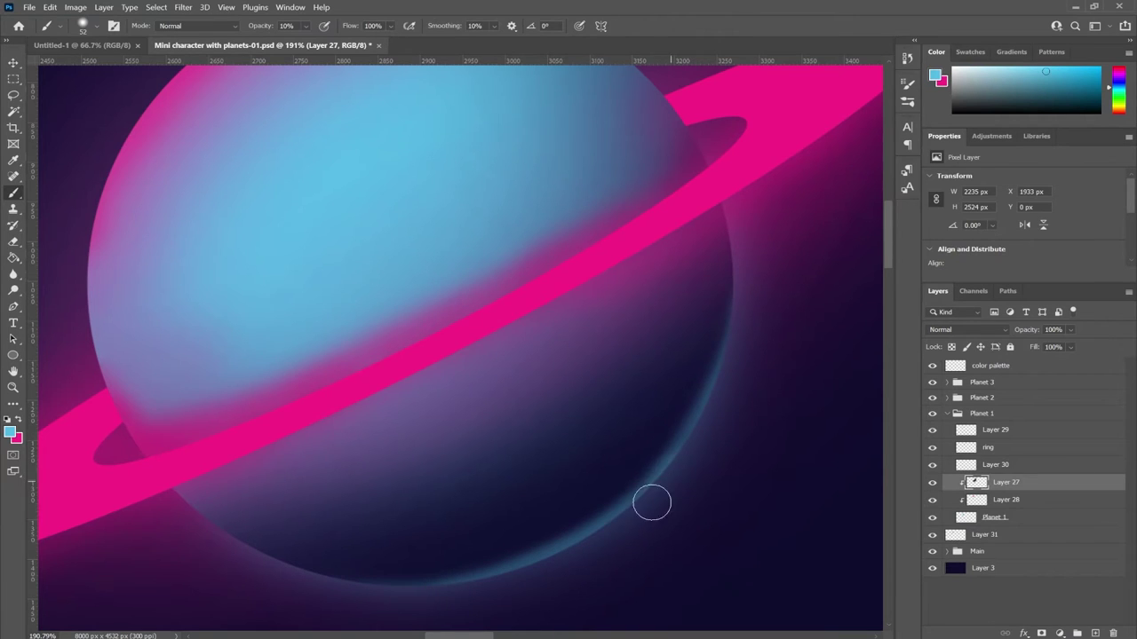
key(ctrl+z)
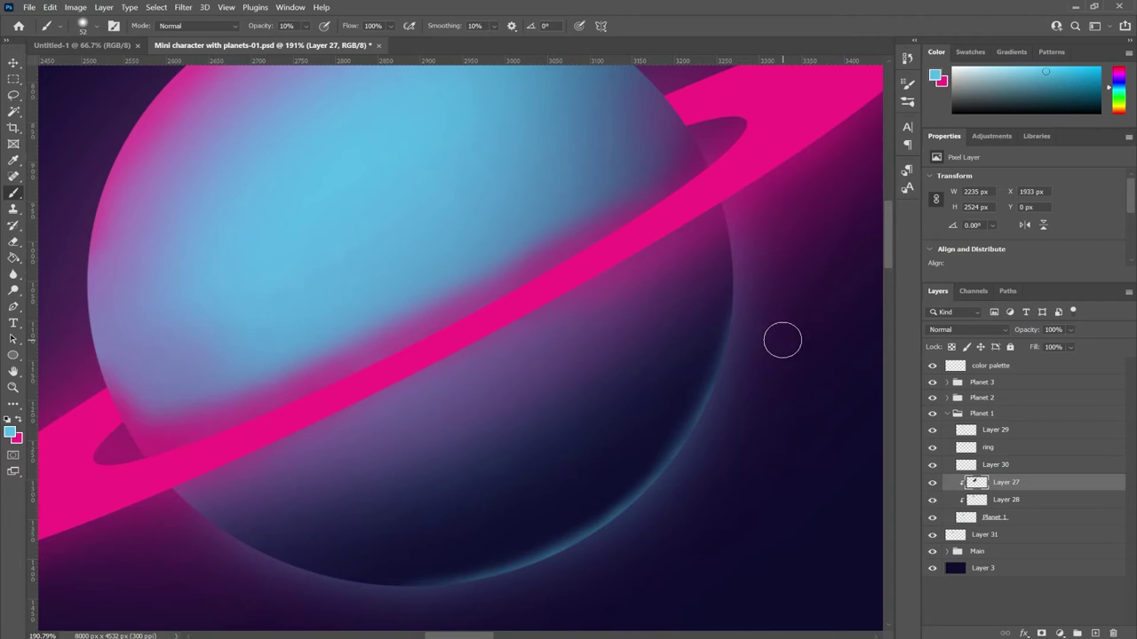
- Browse the Layers panel and switch back to the Move tool
scroll(781, 340, down, 10)
scroll(500, 411, up, 10)
scroll(452, 394, down, 4)
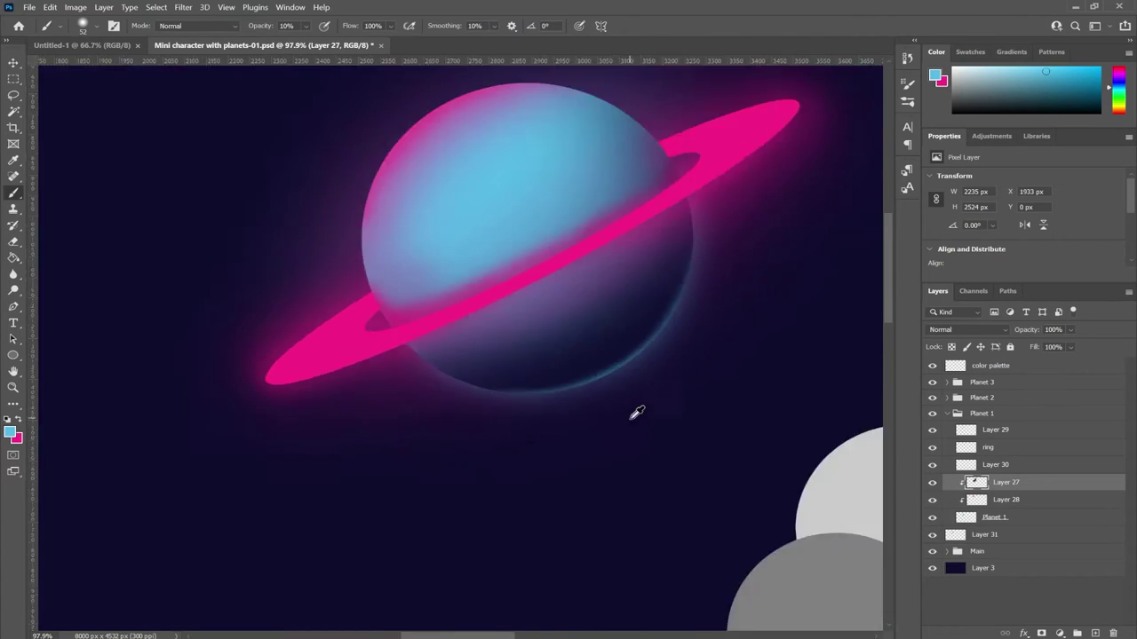
scroll(634, 411, down, 3)
scroll(382, 248, up, 3)
alt+click(965, 491)
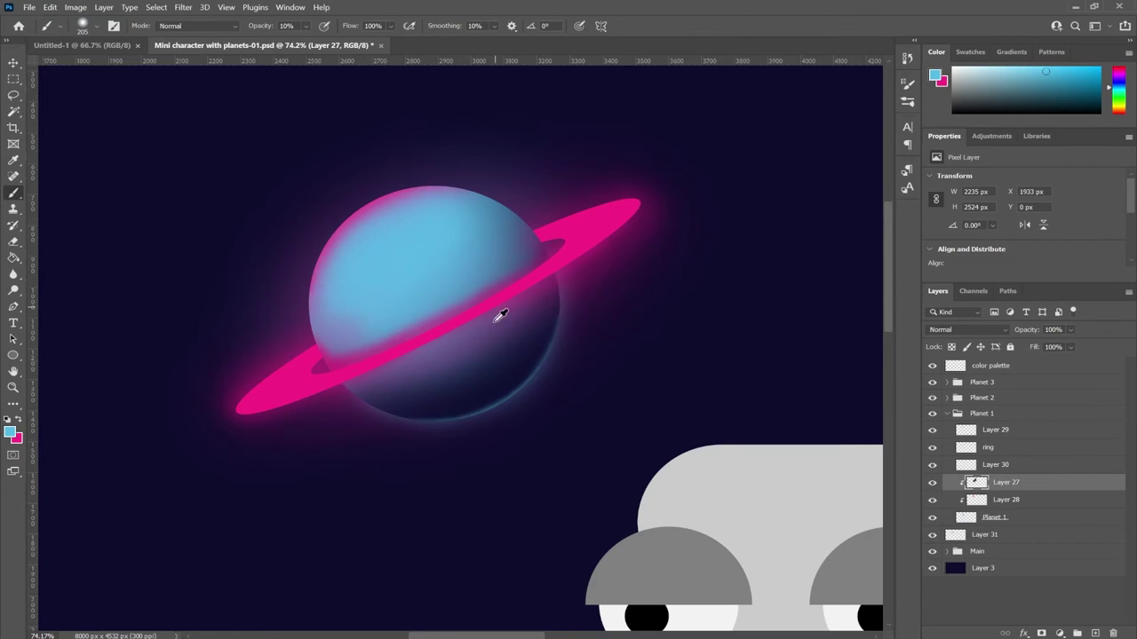
key(v)
scroll(533, 342, down, 5)
- Lower the opacity of Layer 29's ring glow, keeping Normal blending
click(994, 430)
click(968, 330)
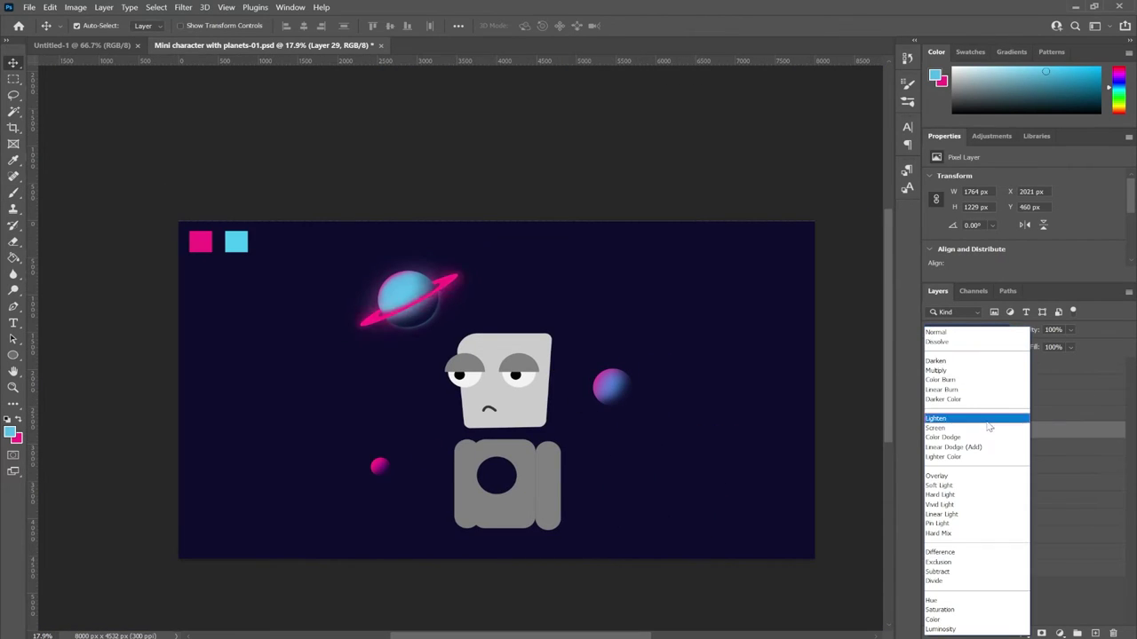
key(Escape)
drag(1032, 330, 981, 332)
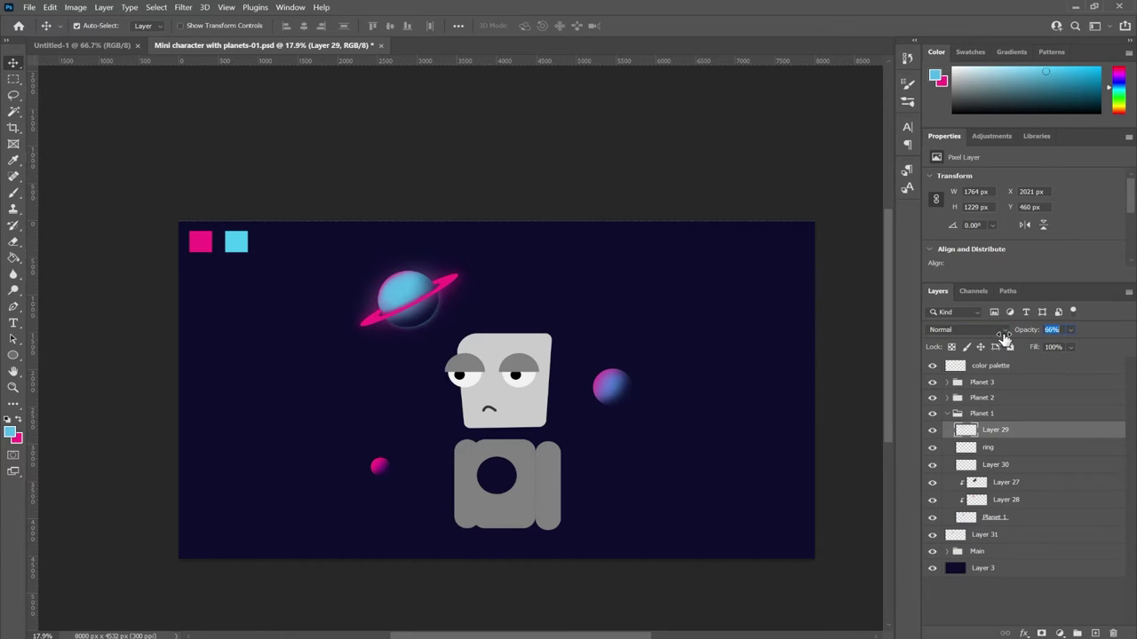
- Add a layer under Planet 3, clip Layer 23, and paint a soft blue glow behind its lower-right
scroll(559, 401, up, 2)
scroll(569, 390, up, 1)
click(639, 385)
scroll(640, 385, up, 2)
scroll(763, 342, up, 2)
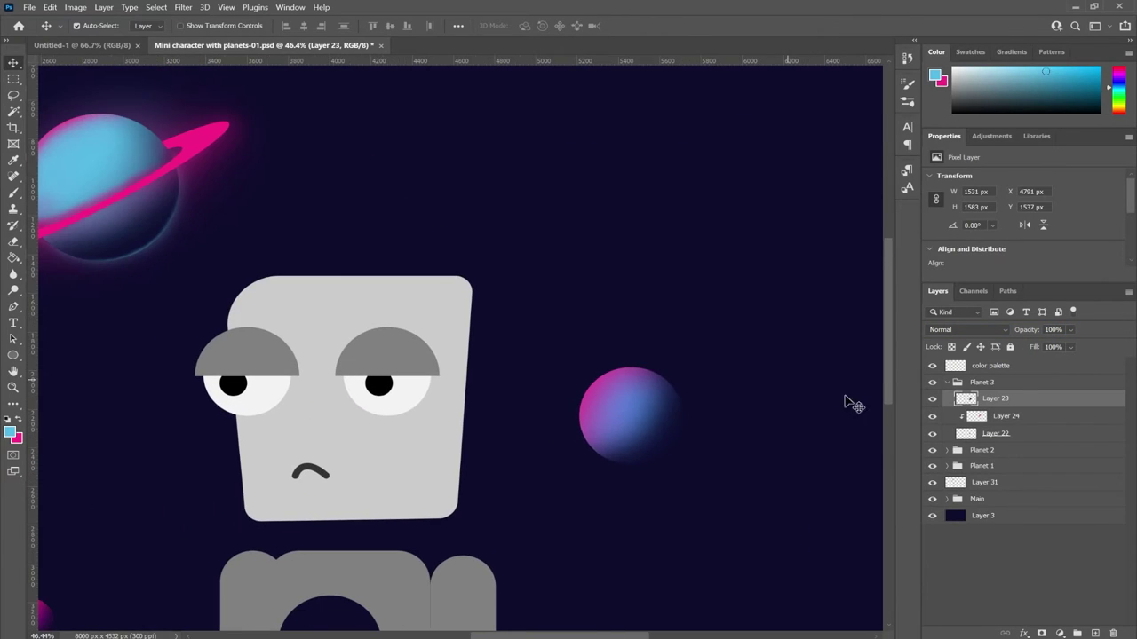
click(968, 433)
key(ctrl+shift+alt+n)
key(b)
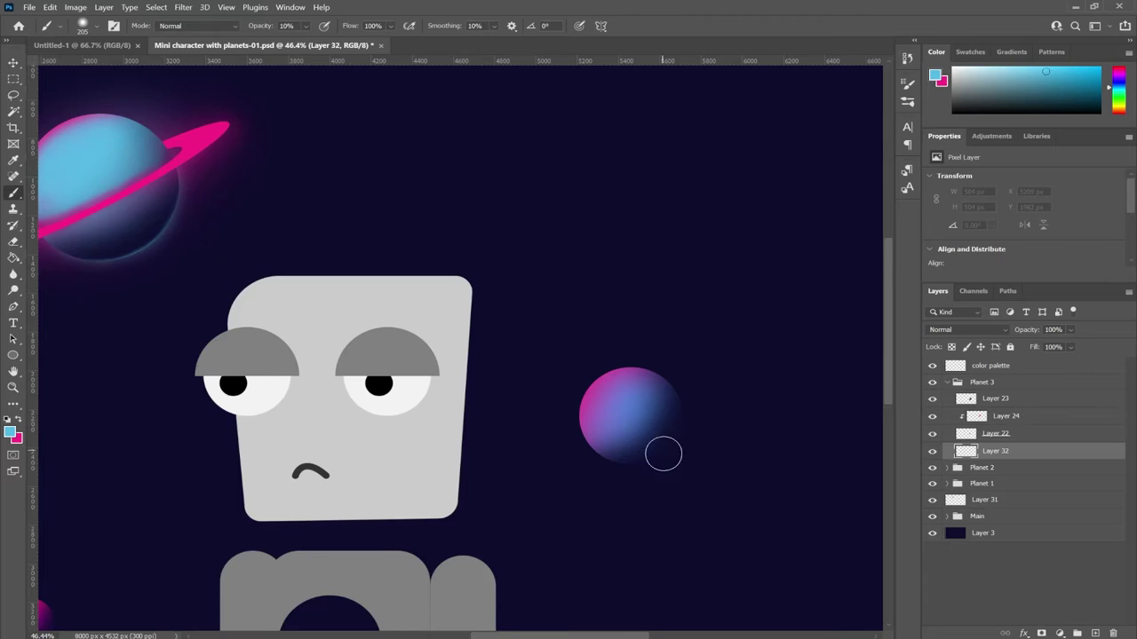
scroll(660, 439, up, 2)
click(995, 398)
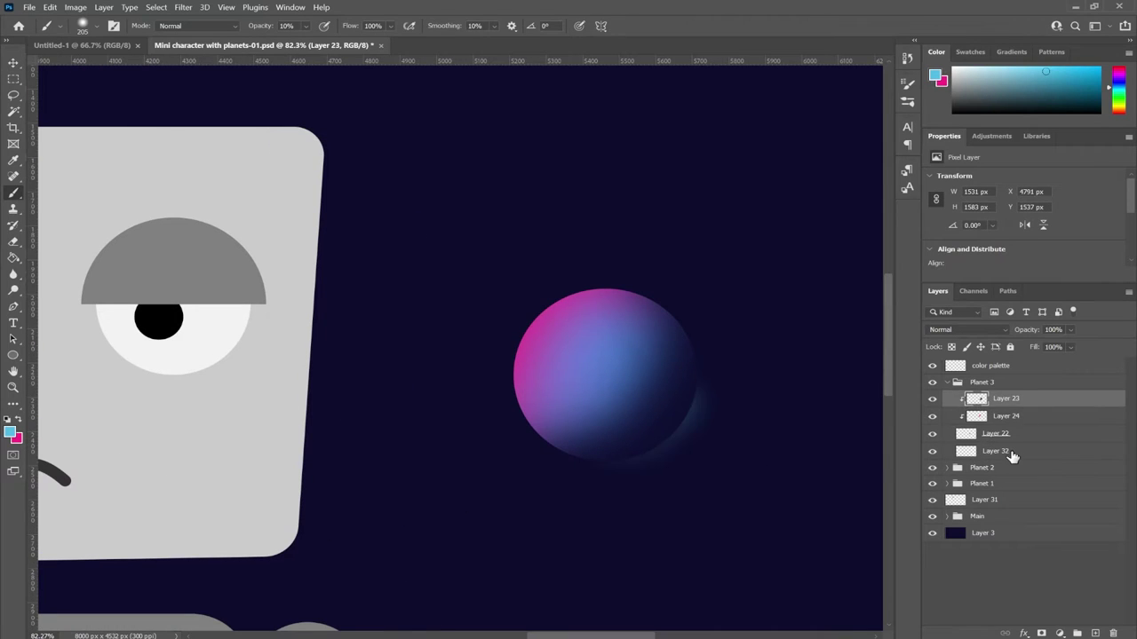
click(994, 451)
drag(586, 431, 659, 340)
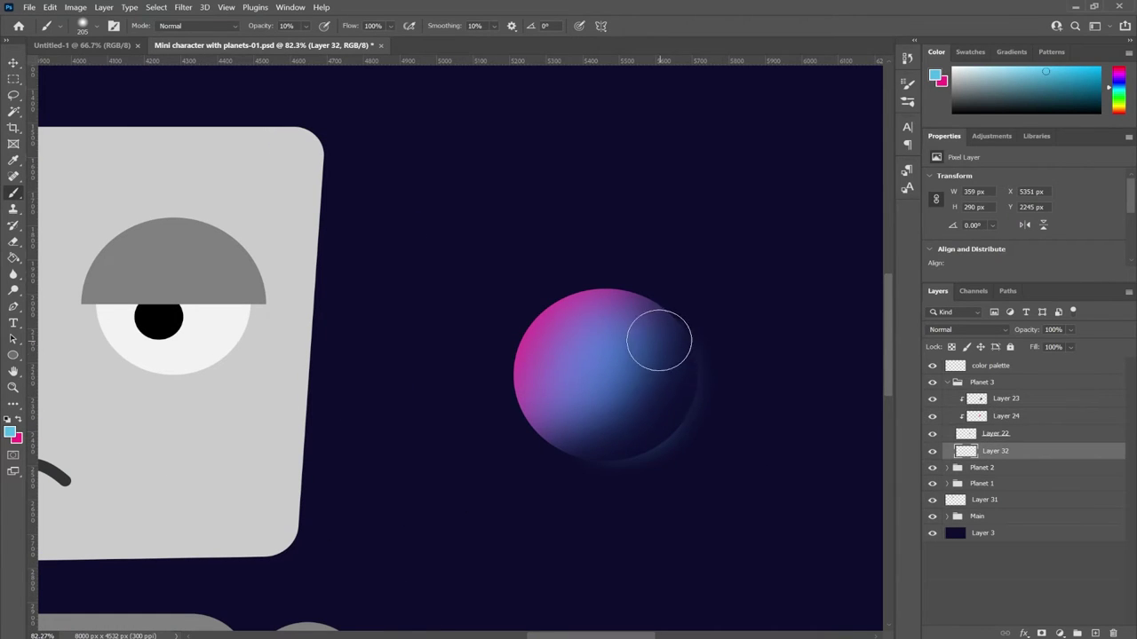
- Paint a bright blue rim along Planet 3's right edge on Layer 23 with a smaller brush
ctrl+click(654, 437)
scroll(571, 384, up, 3)
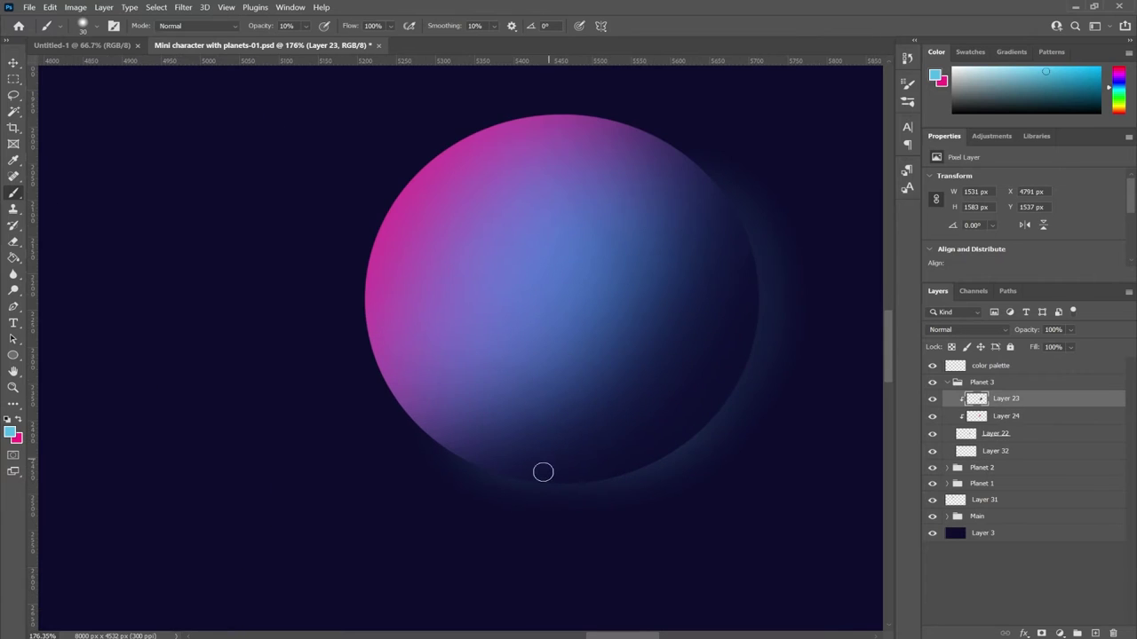
drag(748, 404, 746, 398)
key(ctrl+z)
alt+right_click(642, 439)
mouse_move(755, 262)
mouse_down()
mouse_move(665, 464)
mouse_move(705, 434)
mouse_up()
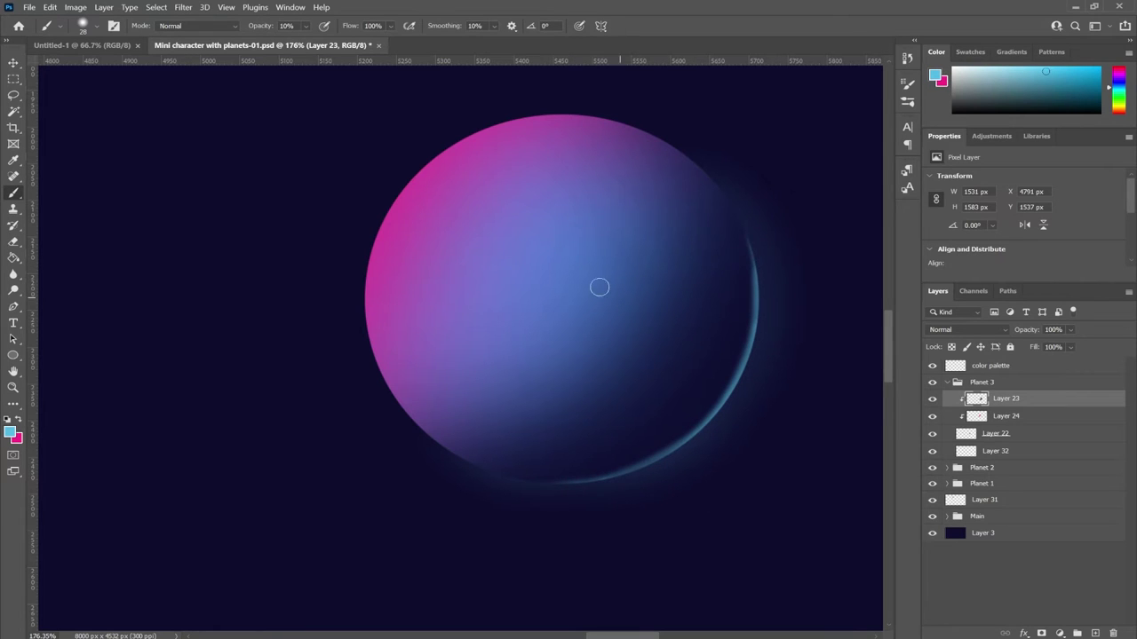
- Paint a light blue highlight on Planet 3's left side with a larger brush
key(alt+[)
key(3)
drag(436, 325, 461, 284)
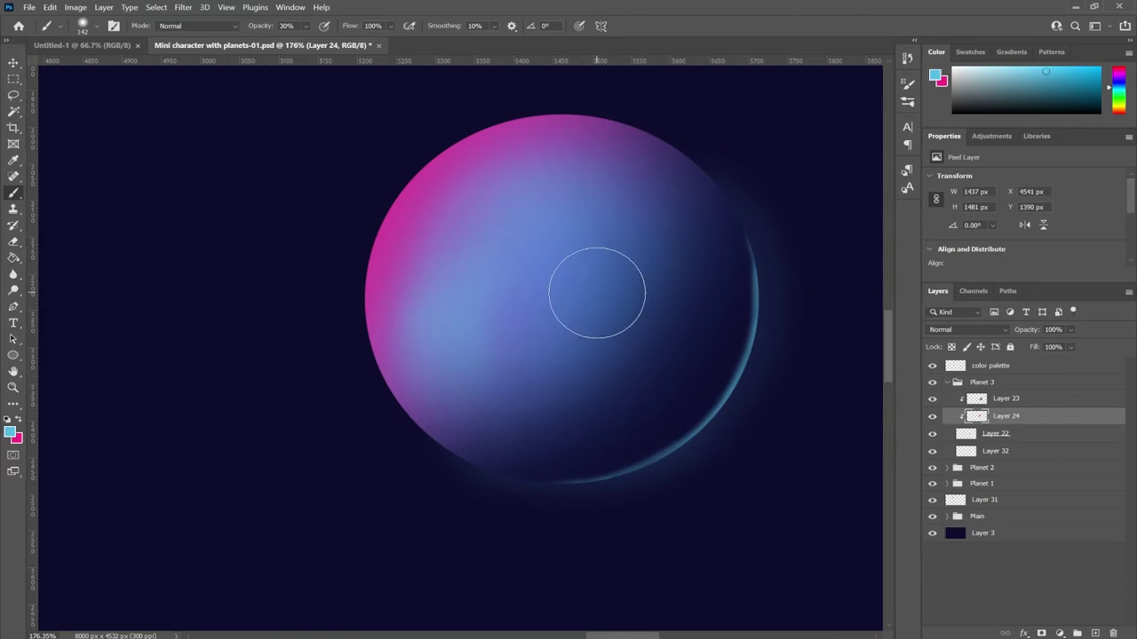
alt+click(507, 241)
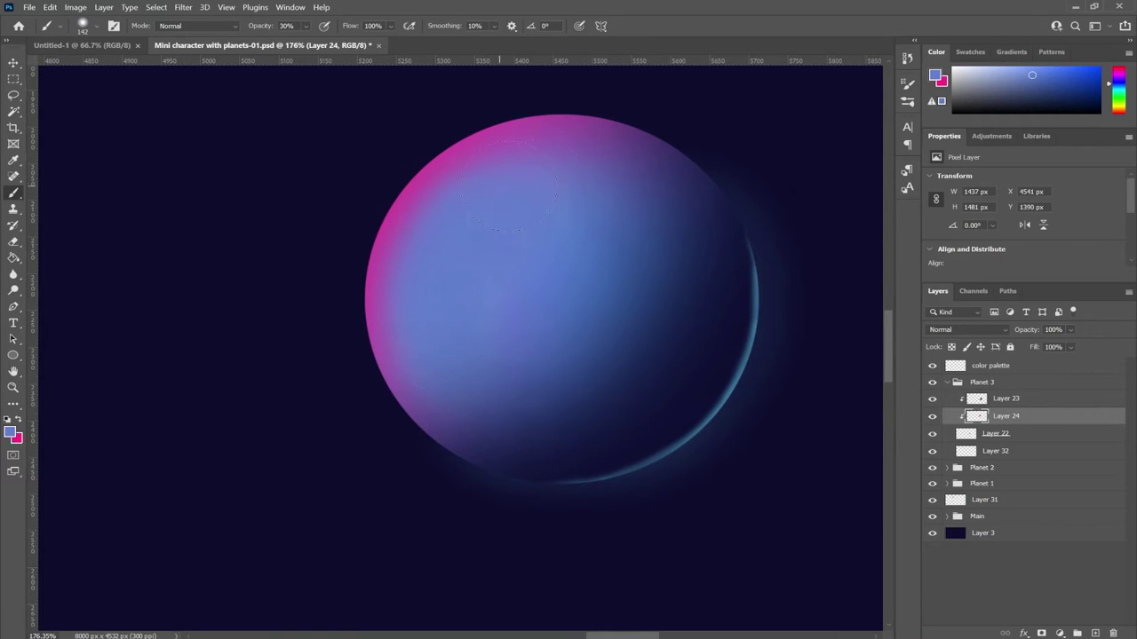
scroll(270, 402, down, 5)
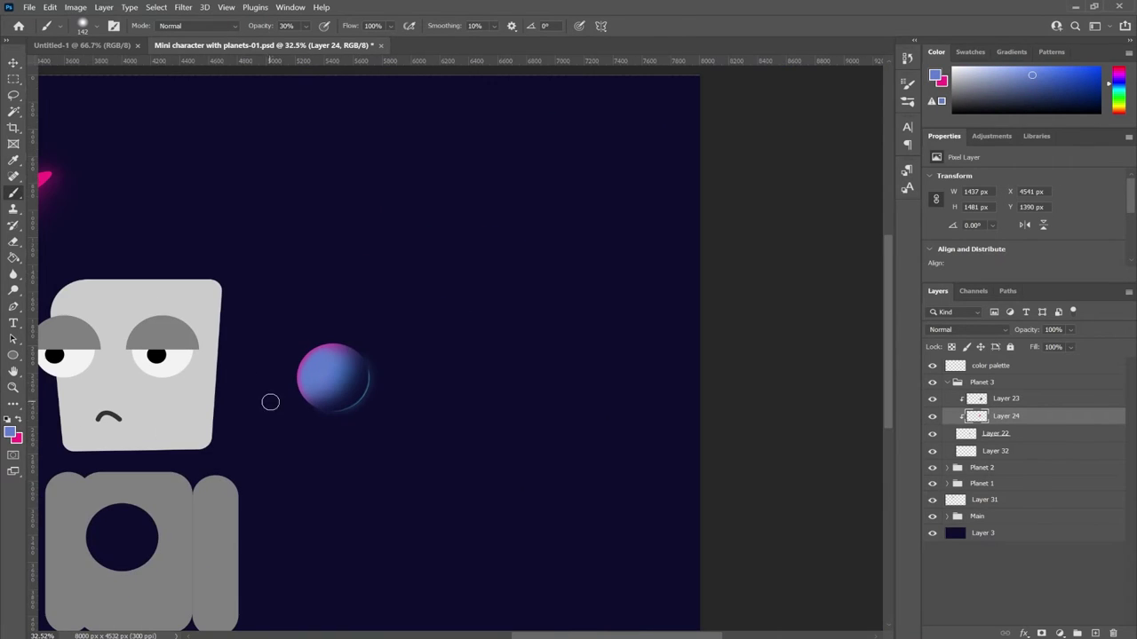
key(v)
click(213, 406)
drag(214, 406, 484, 368)
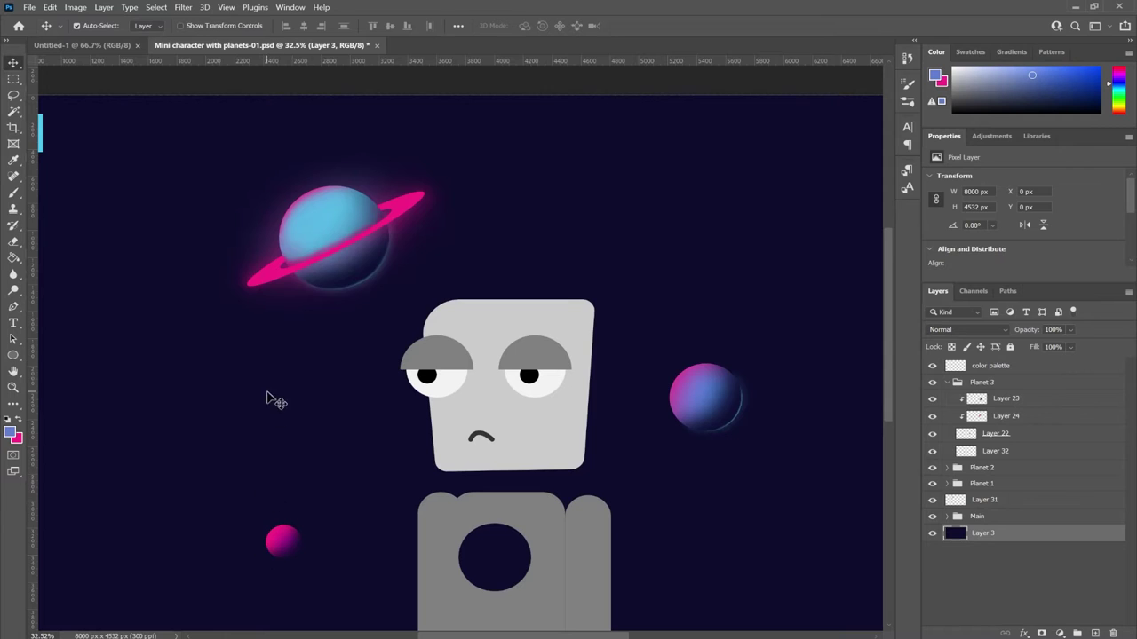
- Add a new layer beneath the pink planet in Planet 2 and sample the ringed planet's cyan
scroll(298, 462, down, 2)
scroll(327, 513, up, 5)
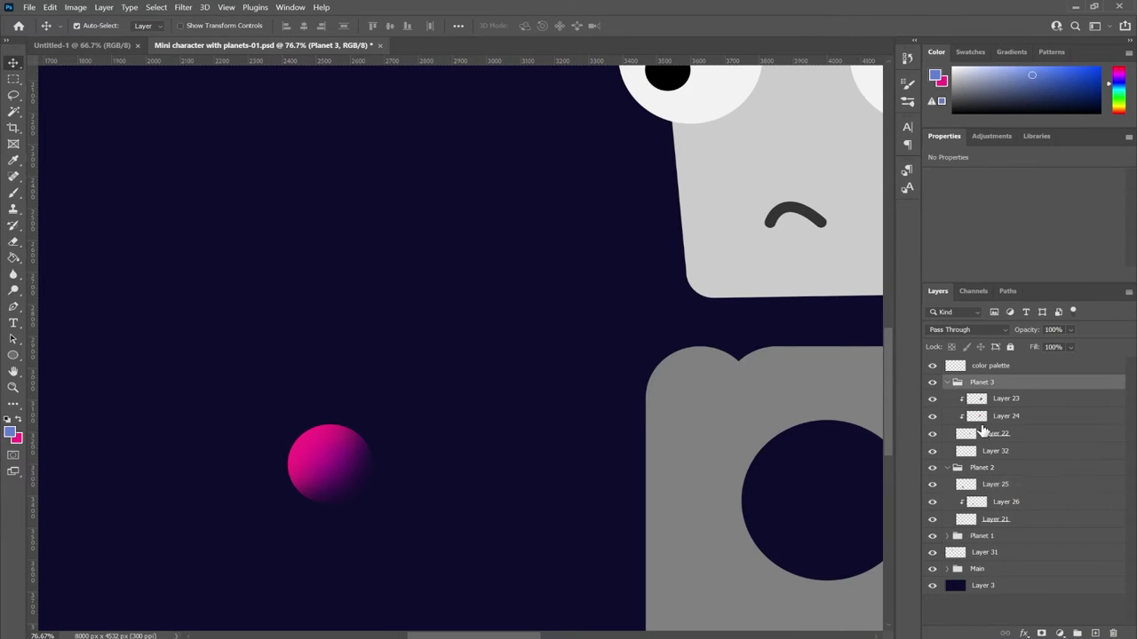
click(1012, 450)
drag(1034, 469, 1034, 470)
scroll(521, 76, down, 2)
key(b)
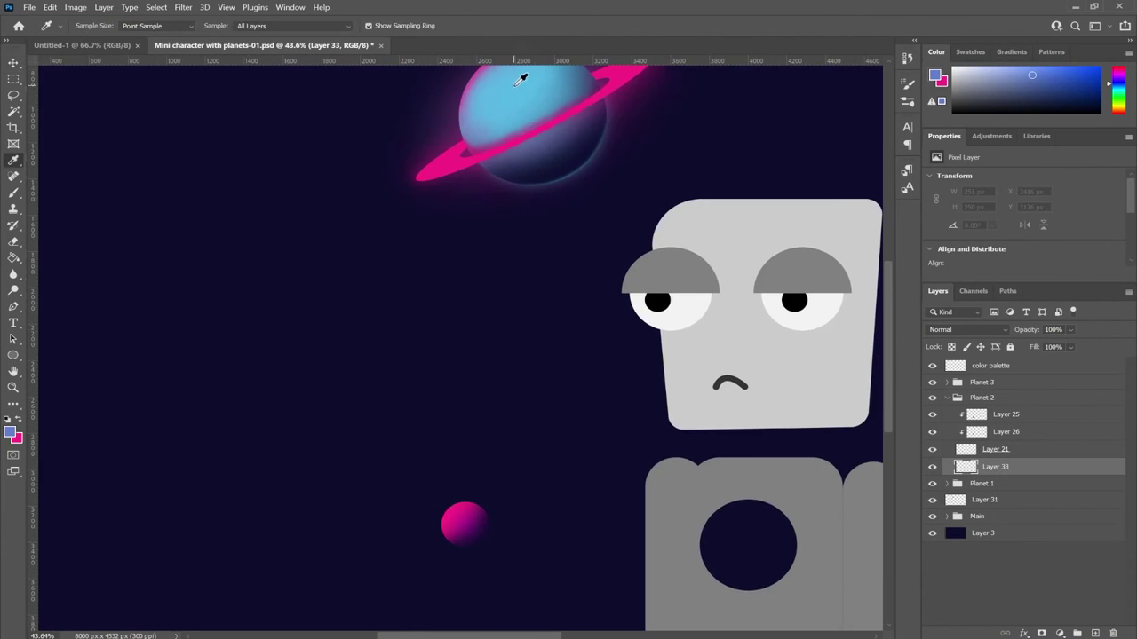
alt+click(520, 76)
scroll(502, 464, up, 2)
scroll(497, 444, up, 4)
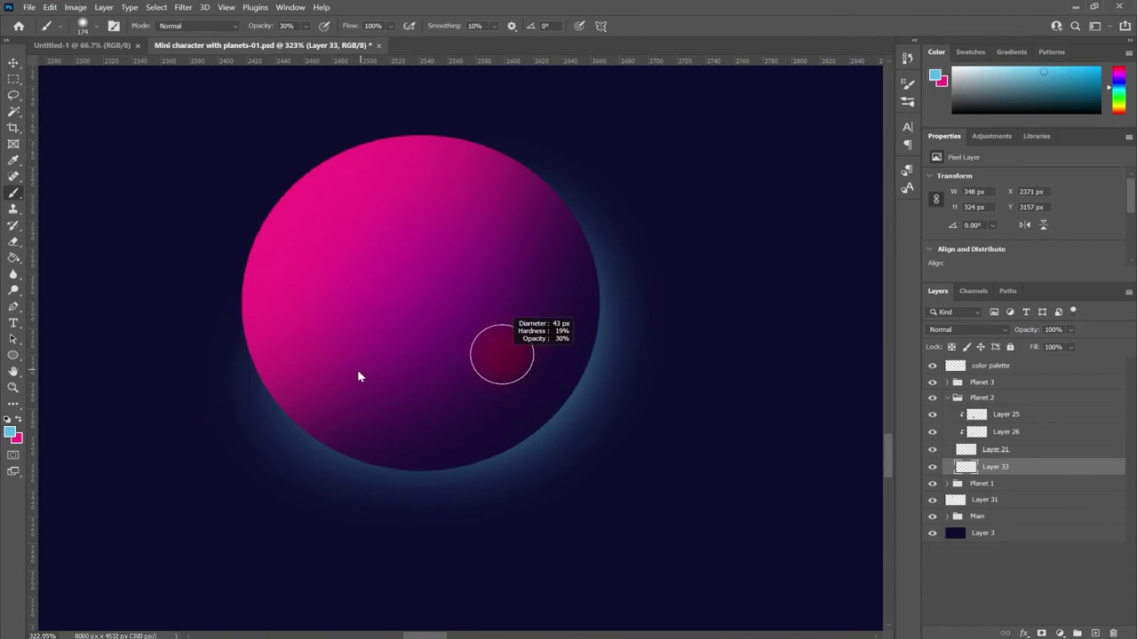
key(alt+bracketright)
key(alt+bracketright)
key(alt+bracketright)
- Paint a cyan glow behind the pink planet and a bright cyan rim on its lower-right edge
mouse_move(602, 359)
mouse_down()
mouse_move(539, 445)
mouse_move(614, 328)
mouse_up()
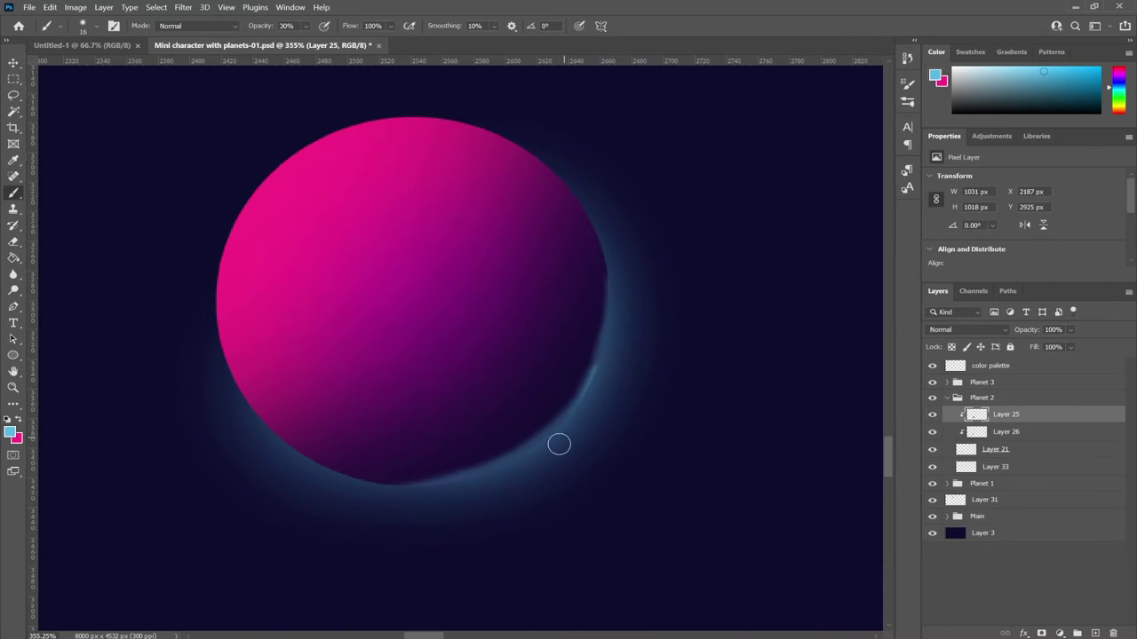
drag(579, 422, 389, 503)
scroll(584, 444, down, 2)
key(ctrl+z)
scroll(627, 323, up, 1)
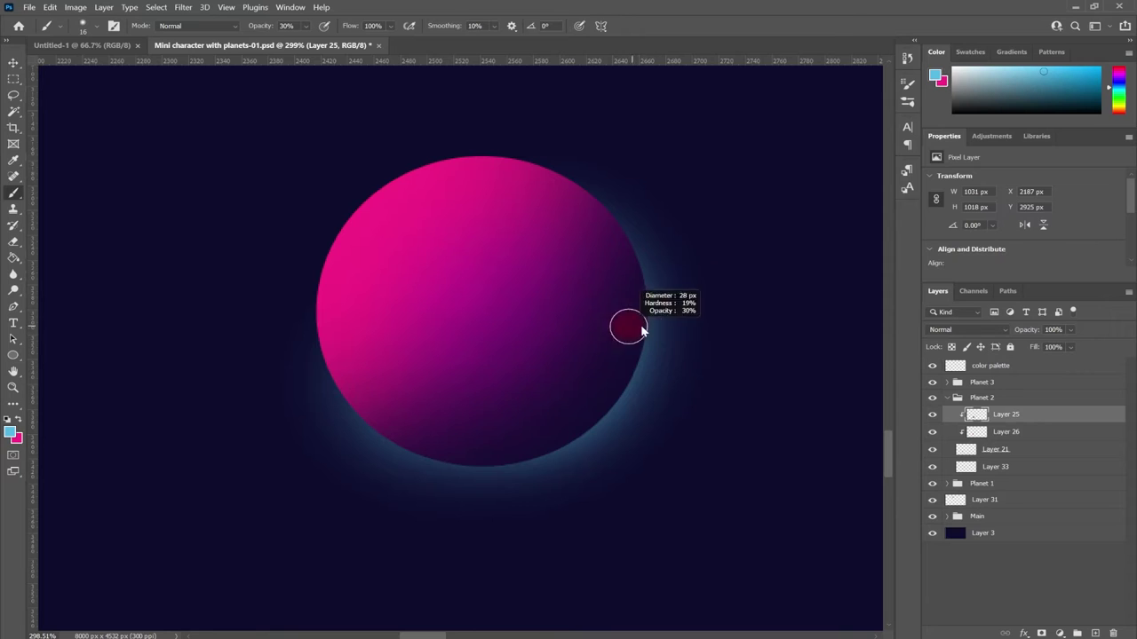
scroll(622, 307, up, 2)
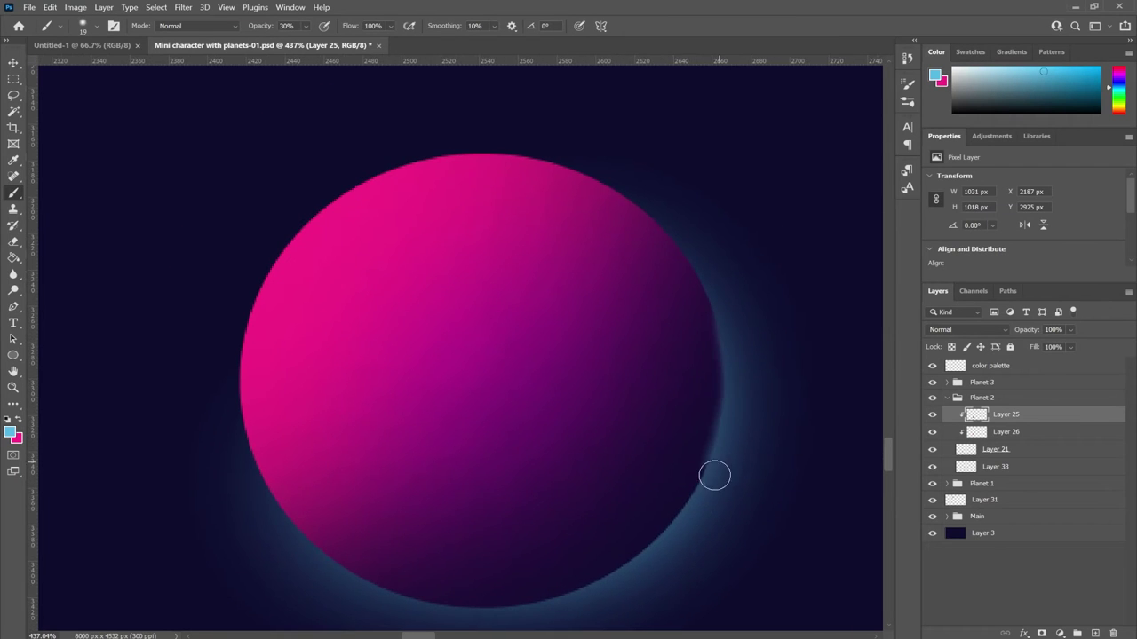
mouse_move(532, 615)
mouse_down()
mouse_move(660, 543)
mouse_move(748, 355)
mouse_up()
key(ctrl+z)
mouse_move(720, 450)
mouse_down()
mouse_move(624, 594)
mouse_move(558, 614)
mouse_up()
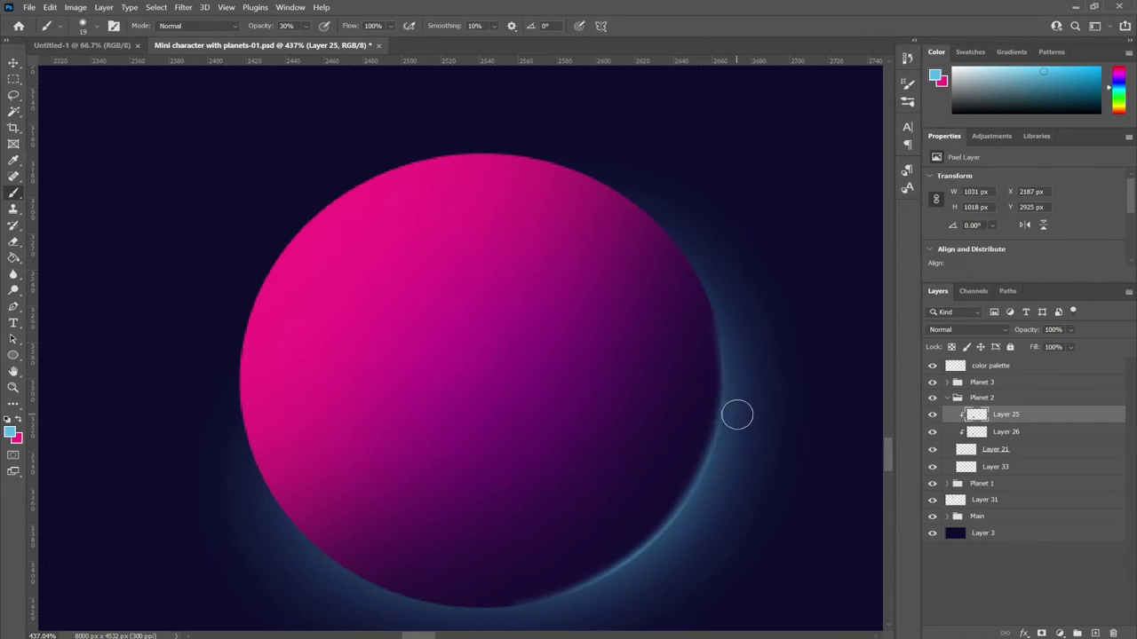
- Switch to Planet 2's lower shading layer with pink as the painting colour
scroll(622, 479, down, 2)
scroll(626, 530, down, 2)
key(alt+bracketleft)
key(x)
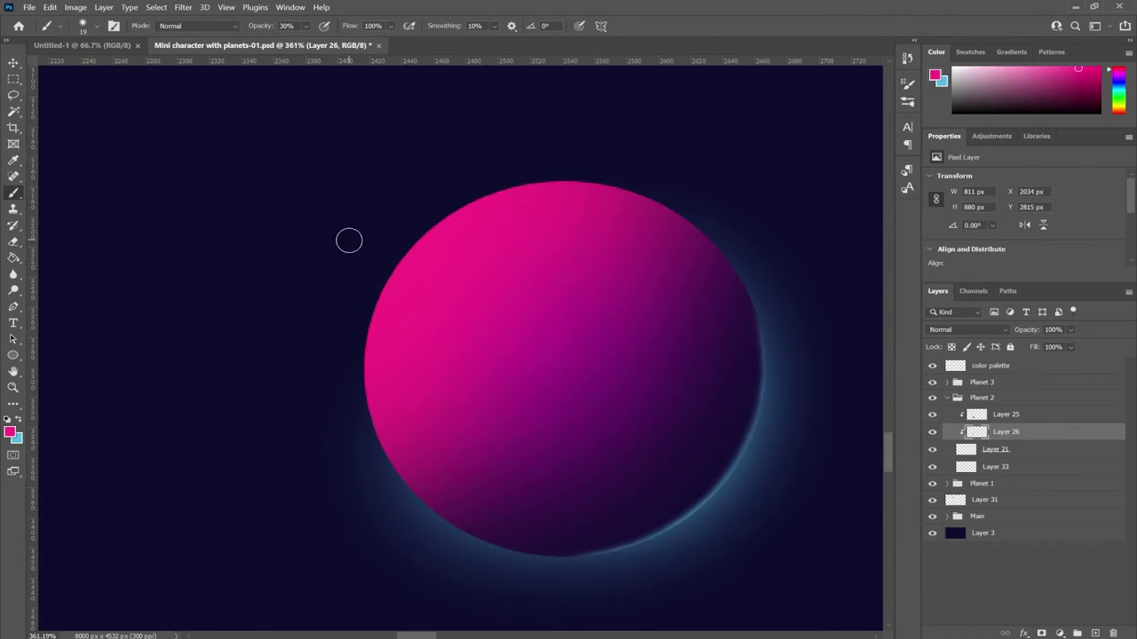
click(9, 431)
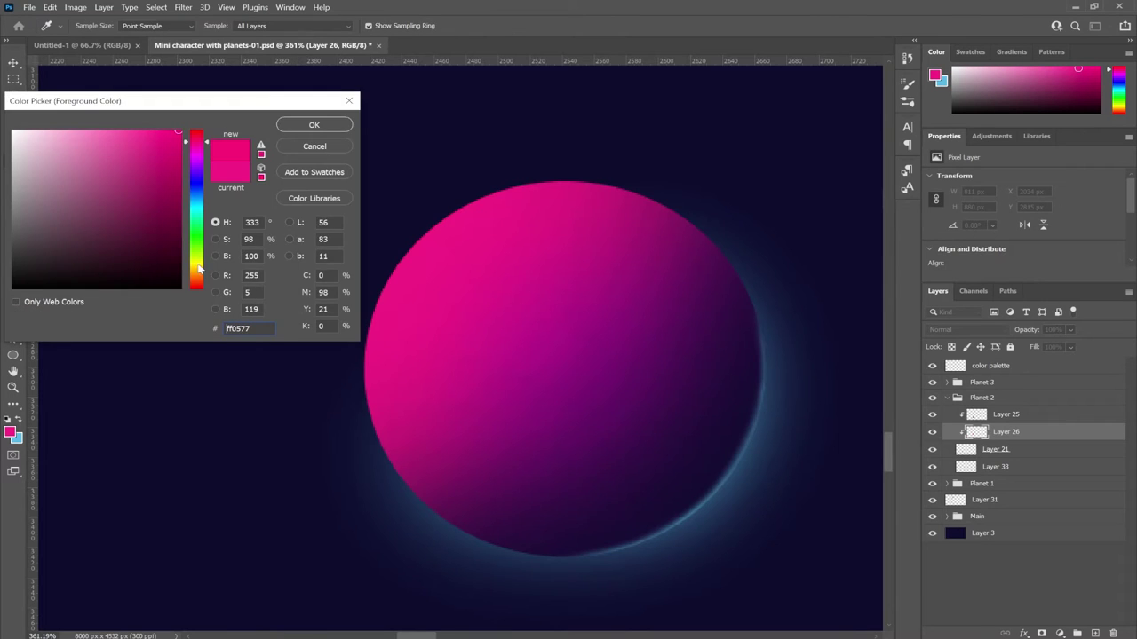
key(Escape)
key(v)
scroll(296, 229, down, 3)
scroll(525, 270, down, 6)
scroll(525, 270, right, 1)
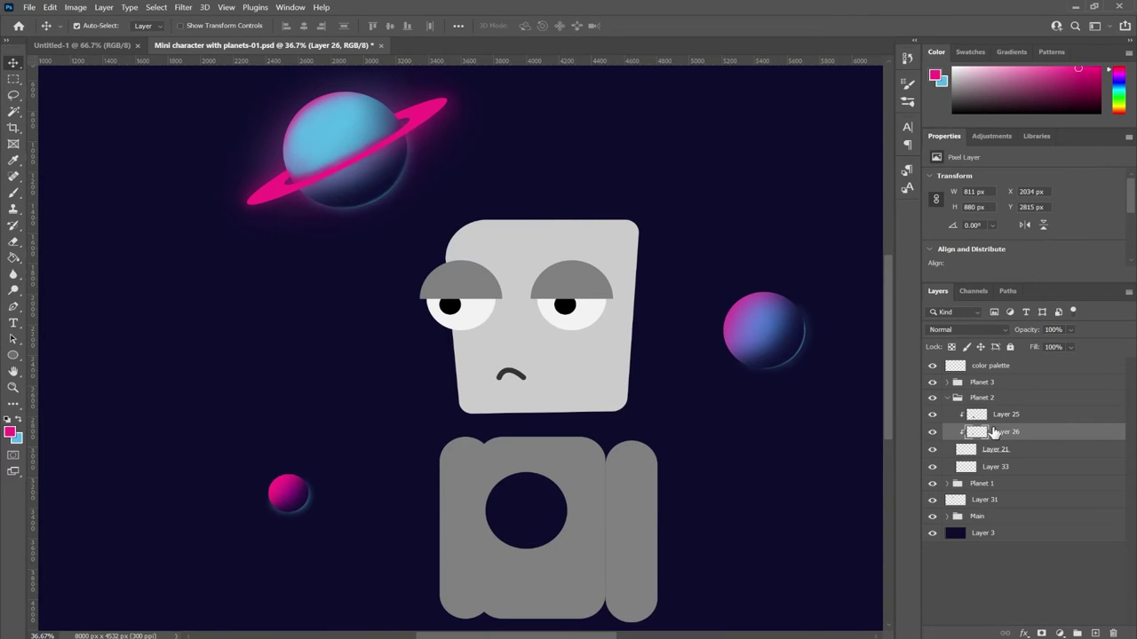
- Collapse the planet groups and expand the Main group to reach the eye layers
click(947, 398)
click(947, 414)
click(943, 468)
click(947, 414)
click(946, 445)
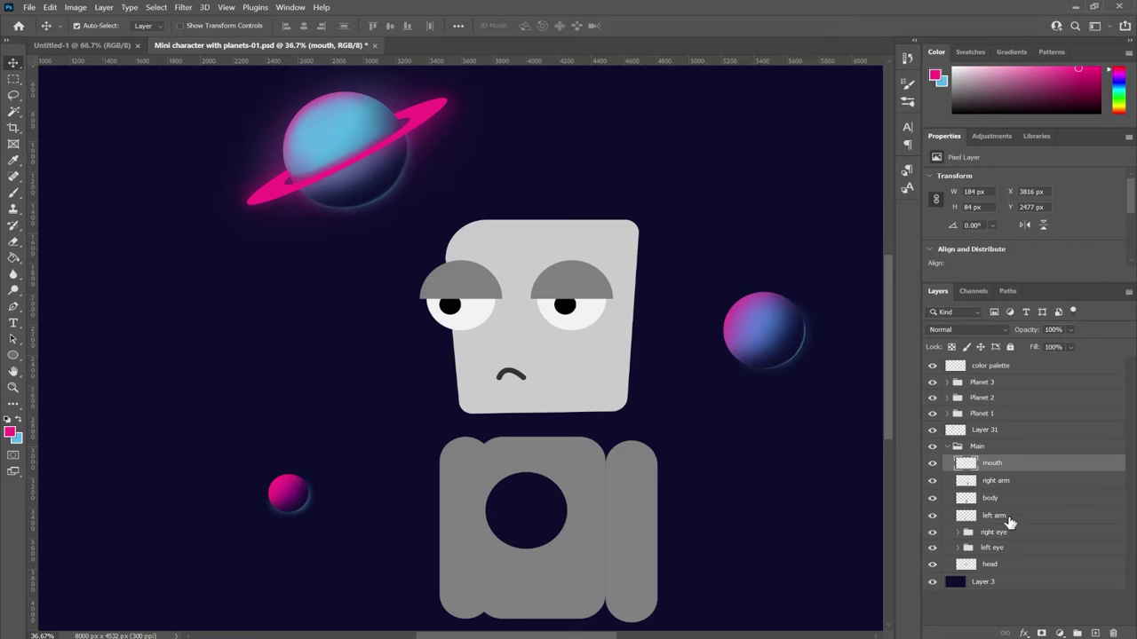
click(992, 547)
scroll(562, 265, up, 2)
scroll(561, 265, up, 1)
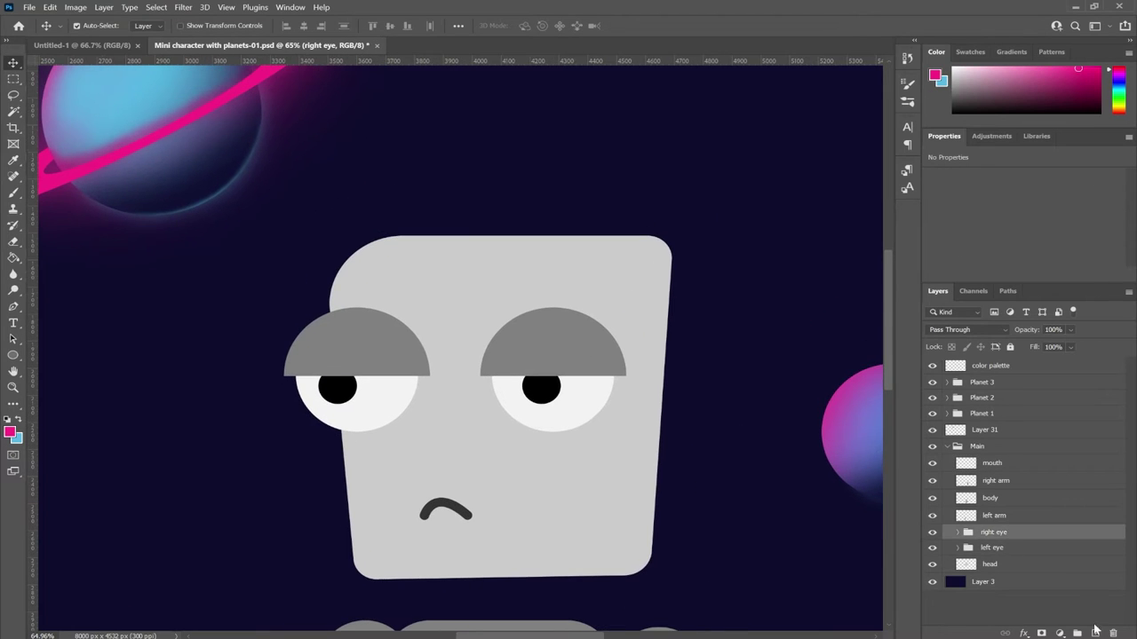
- Add a new layer and paint a soft dark navy shadow around the right eye
key(ctrl+v)
key(b)
alt+click(583, 396)
mouse_move(586, 391)
mouse_down()
mouse_move(621, 405)
mouse_move(606, 396)
mouse_move(550, 436)
mouse_up()
mouse_move(622, 373)
mouse_down()
mouse_move(551, 435)
mouse_move(532, 435)
mouse_move(551, 439)
mouse_up()
- Add a layer below the left eye group and paint a soft navy shadow under the left eye
click(992, 565)
click(1094, 634)
drag(995, 565, 1009, 592)
mouse_move(411, 373)
mouse_down()
mouse_move(391, 431)
mouse_move(360, 408)
mouse_move(352, 421)
mouse_up()
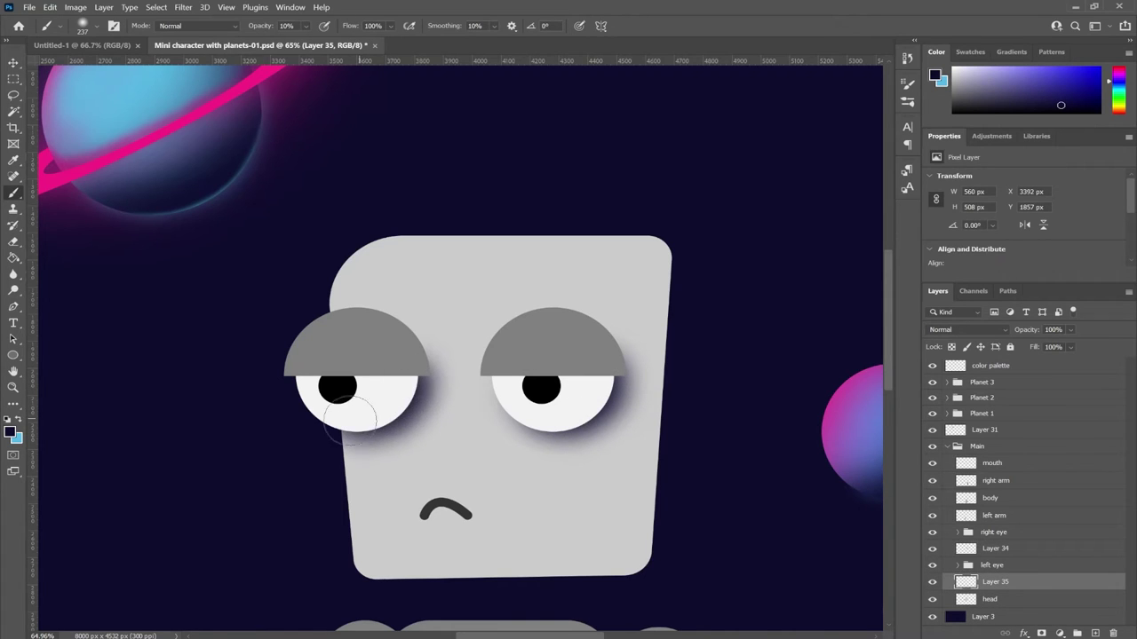
click(1010, 549)
click(957, 532)
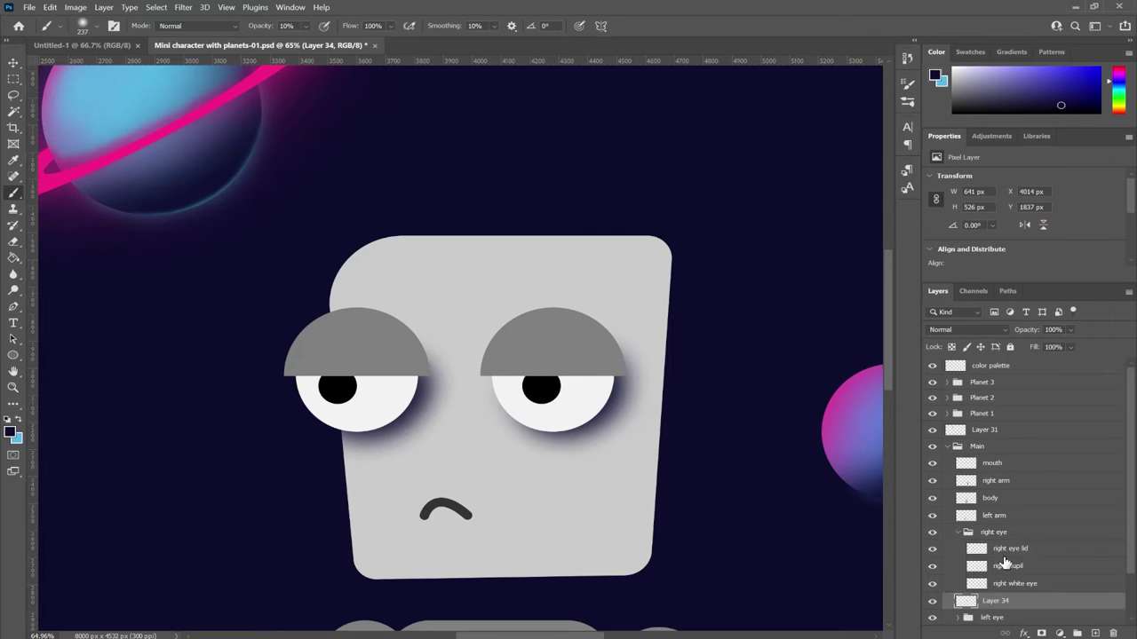
- Darken the right side of the right eyelid on a clipped layer with a small brush
click(1019, 553)
key(bracketleft)
key(bracketleft)
key(bracketleft)
click(632, 355)
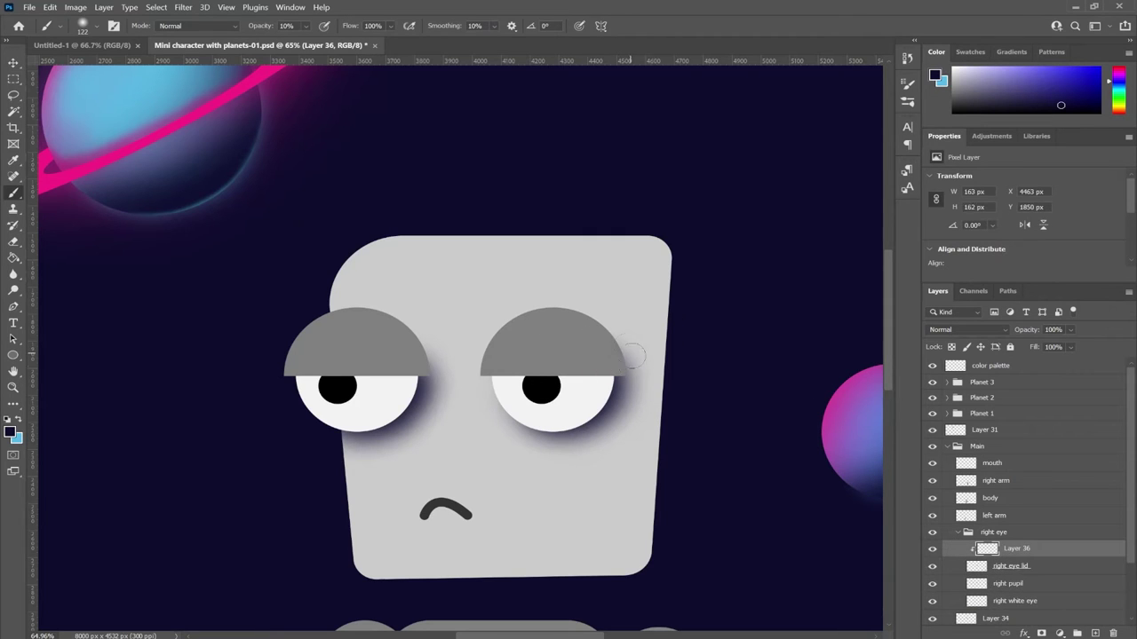
mouse_move(591, 342)
mouse_down()
mouse_move(604, 329)
mouse_move(613, 351)
mouse_up()
key(bracketright)
key(bracketright)
key(bracketright)
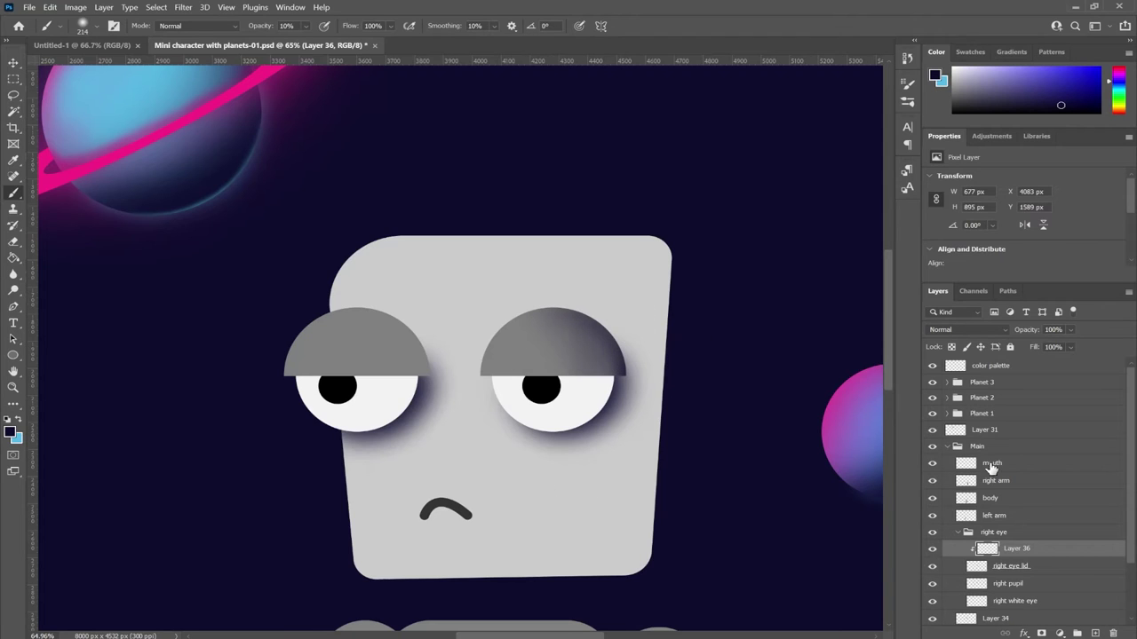
- Add a layer clipped to the right eye white and shade its right side
click(1046, 605)
key(ctrl+shift+alt+n)
key(ctrl+alt+g)
mouse_move(613, 399)
mouse_down()
mouse_move(552, 372)
mouse_move(533, 343)
mouse_up()
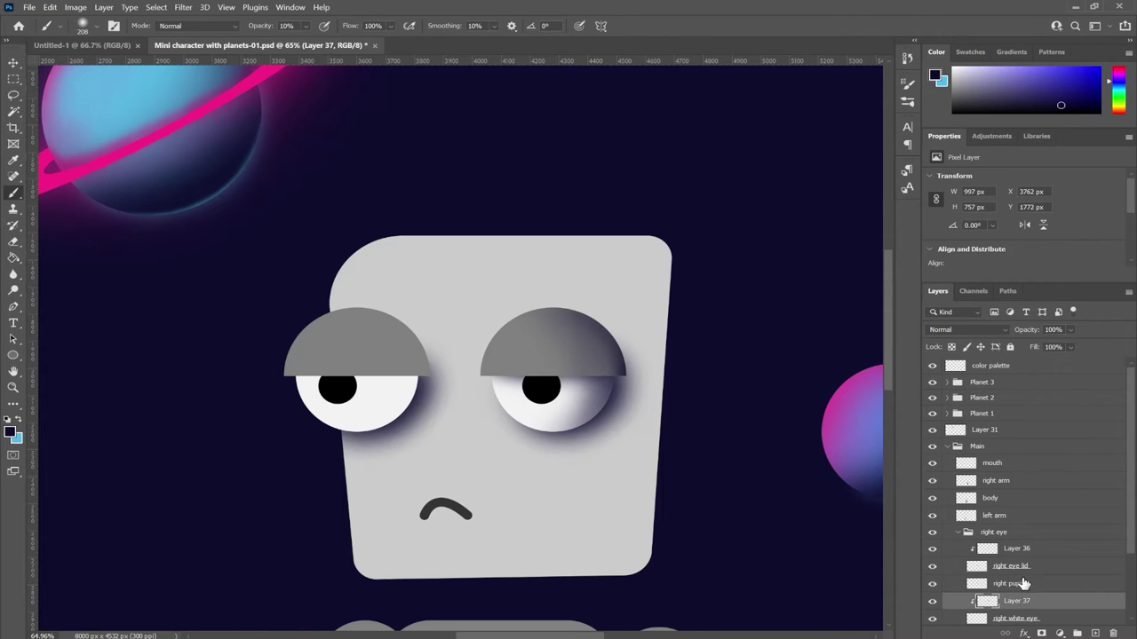
click(1016, 547)
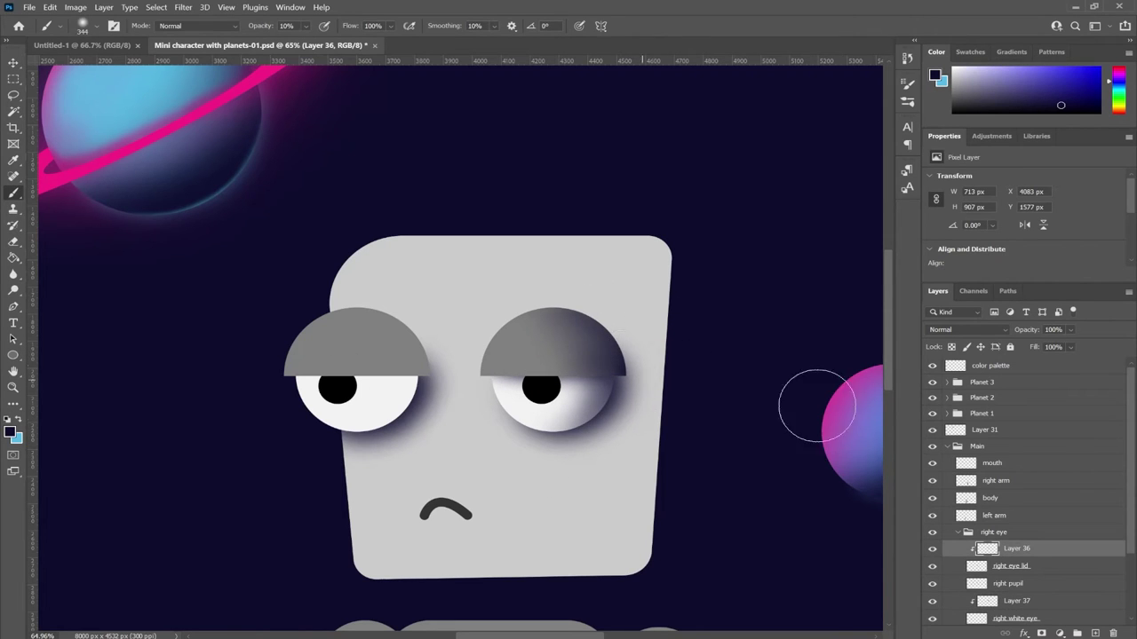
- Darken the right side of the left eyelid on a new clipped layer
scroll(605, 366, down, 1)
click(960, 532)
click(1008, 581)
key(ctrl+shift+alt+n)
key(ctrl+alt+g)
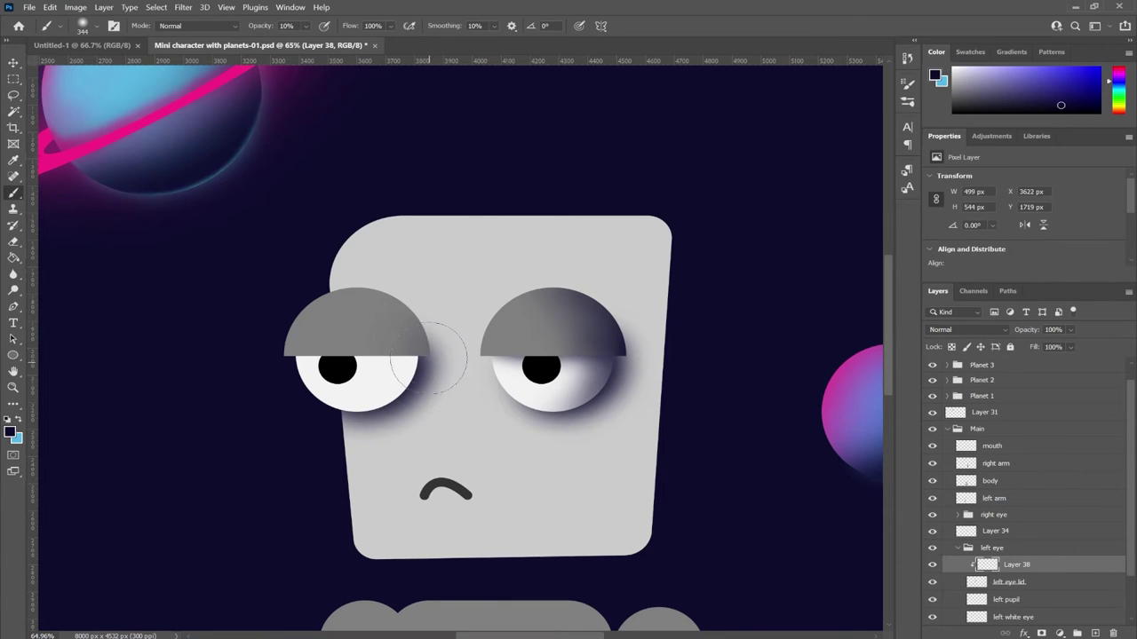
mouse_move(406, 241)
mouse_down()
mouse_move(391, 329)
mouse_move(410, 281)
mouse_up()
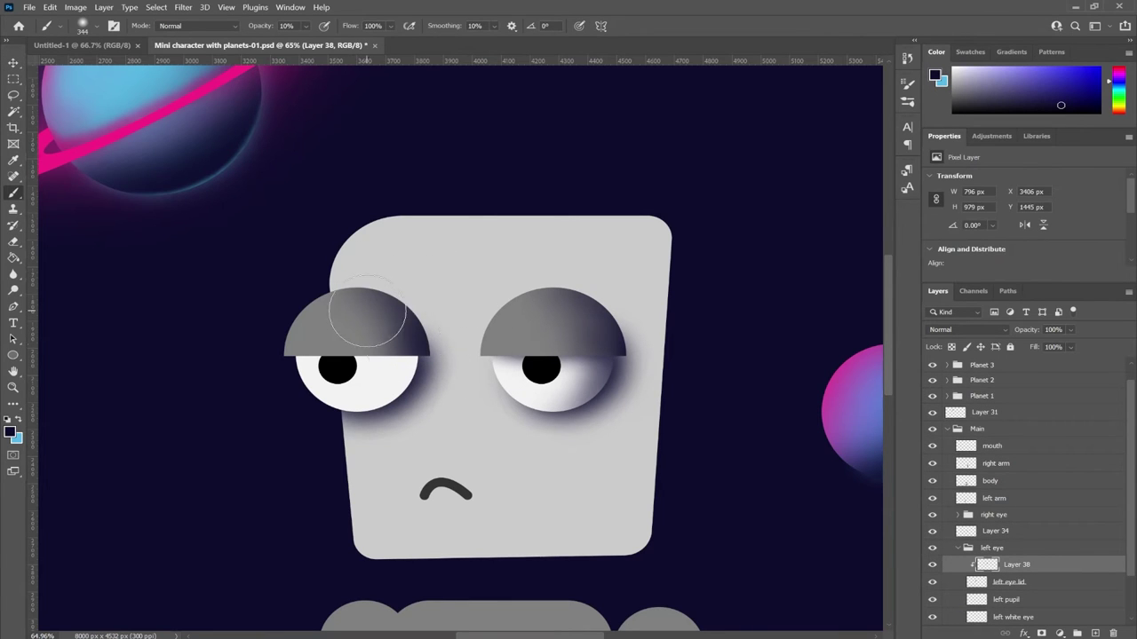
- Add a layer and paint soft shading around the left eye's right side
click(1095, 633)
drag(432, 374, 329, 419)
drag(228, 331, 391, 360)
click(957, 515)
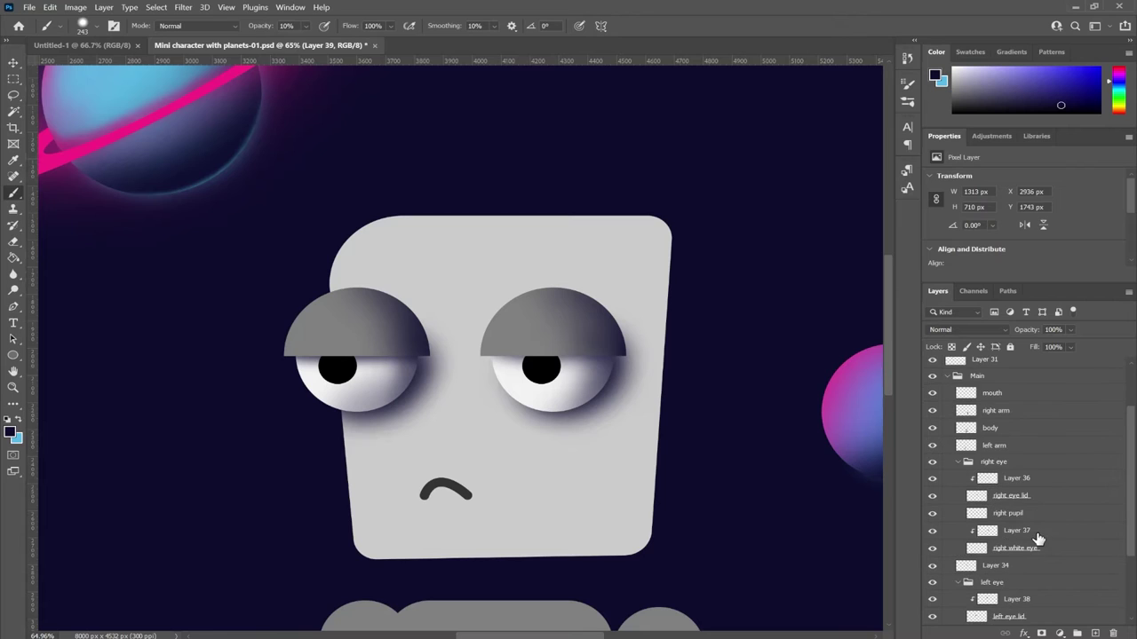
click(977, 530)
scroll(968, 604, down, 1)
click(1003, 616)
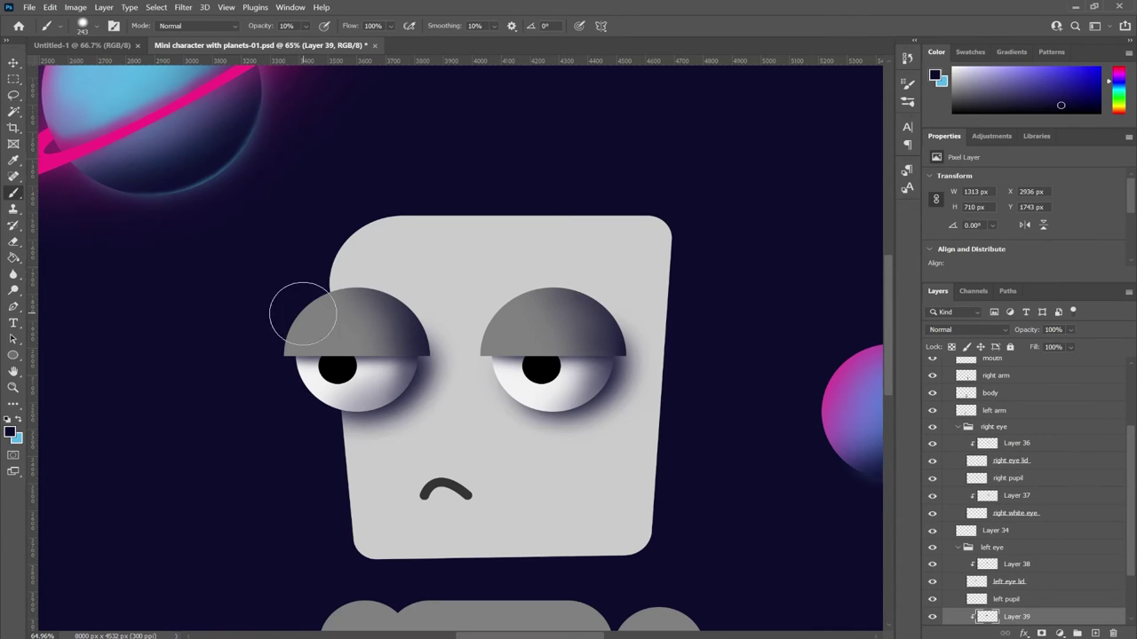
- Sample the planet ring's pink and paint a pink glow on the eyelid's left edge
click(1045, 451)
alt+click(83, 145)
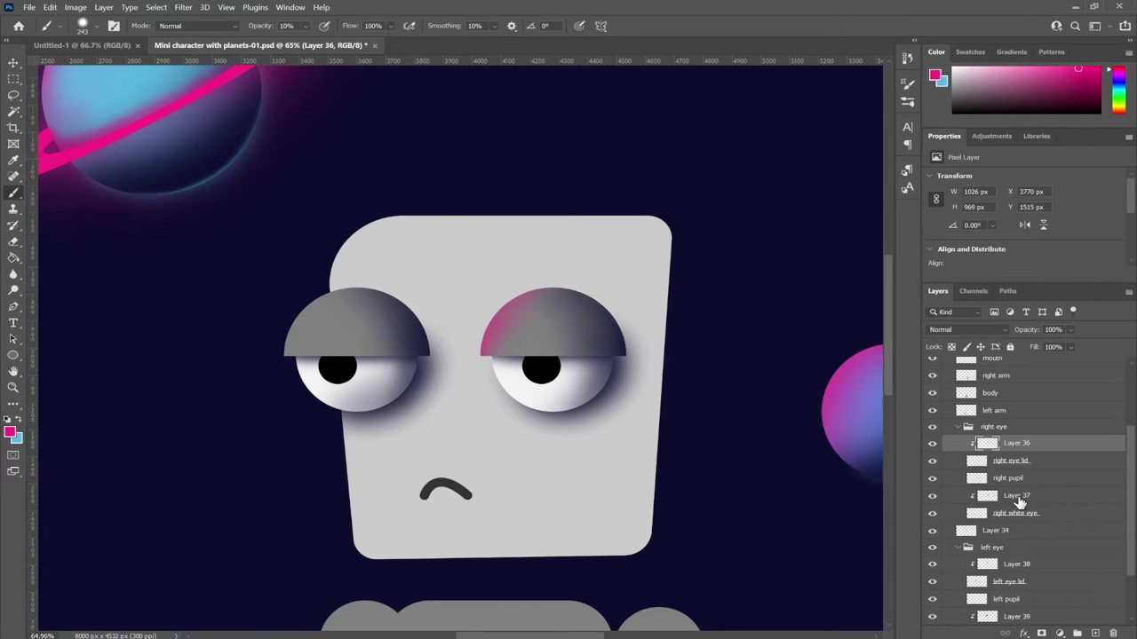
mouse_move(249, 355)
mouse_down()
mouse_move(337, 246)
mouse_move(279, 378)
mouse_up()
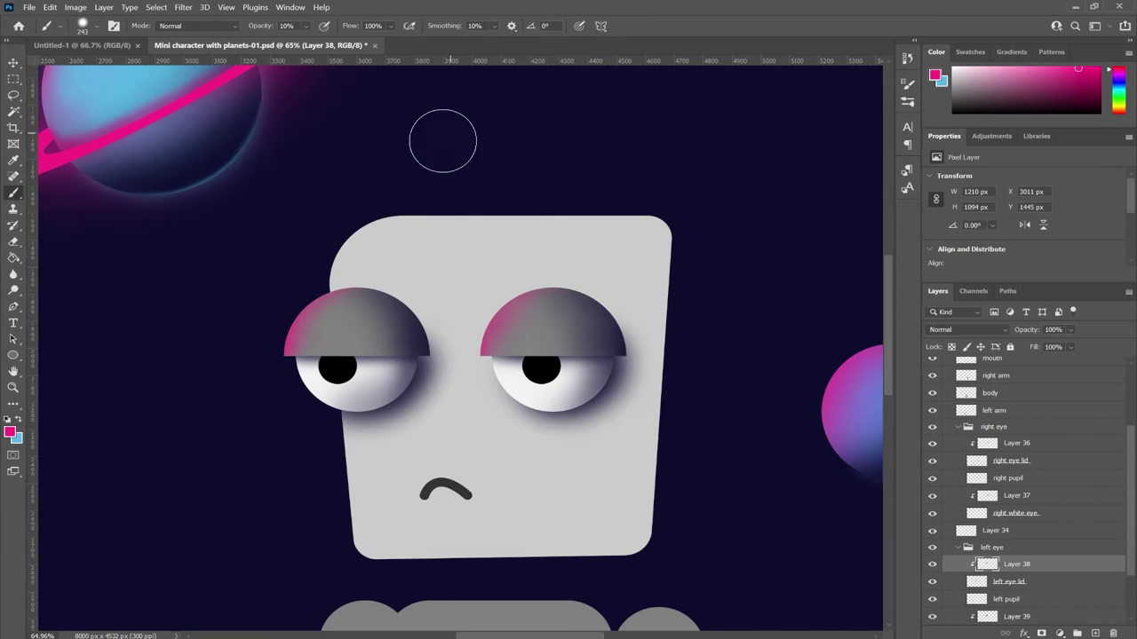
scroll(297, 266, down, 2)
click(1013, 442)
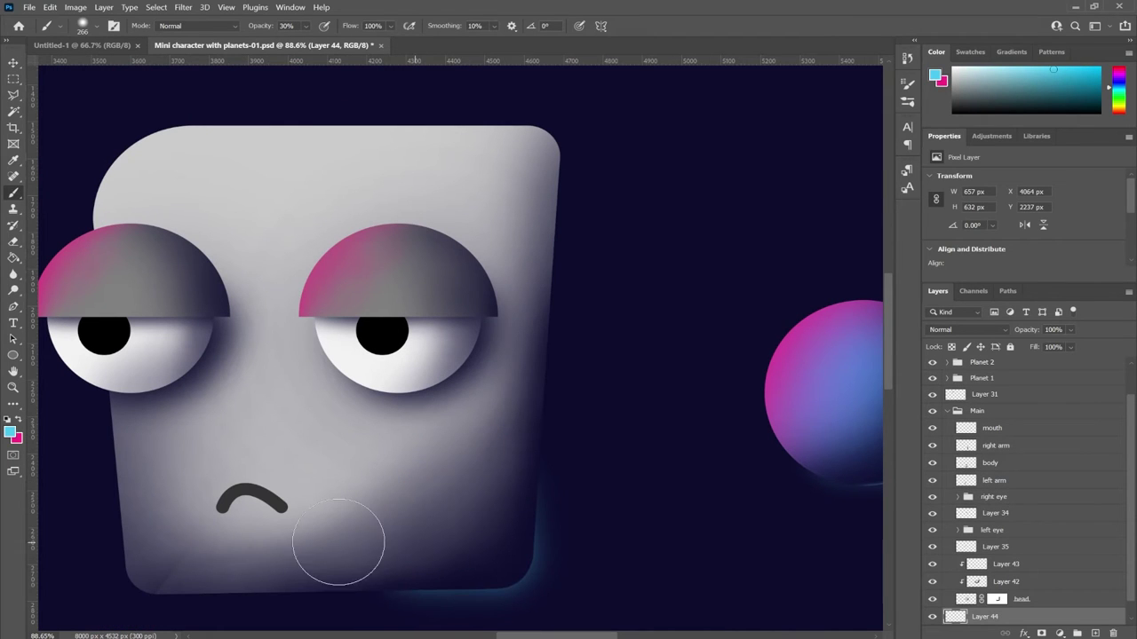
- Paint a soft blue glow along the head's right and bottom edges on Layer 44
drag(412, 543, 481, 279)
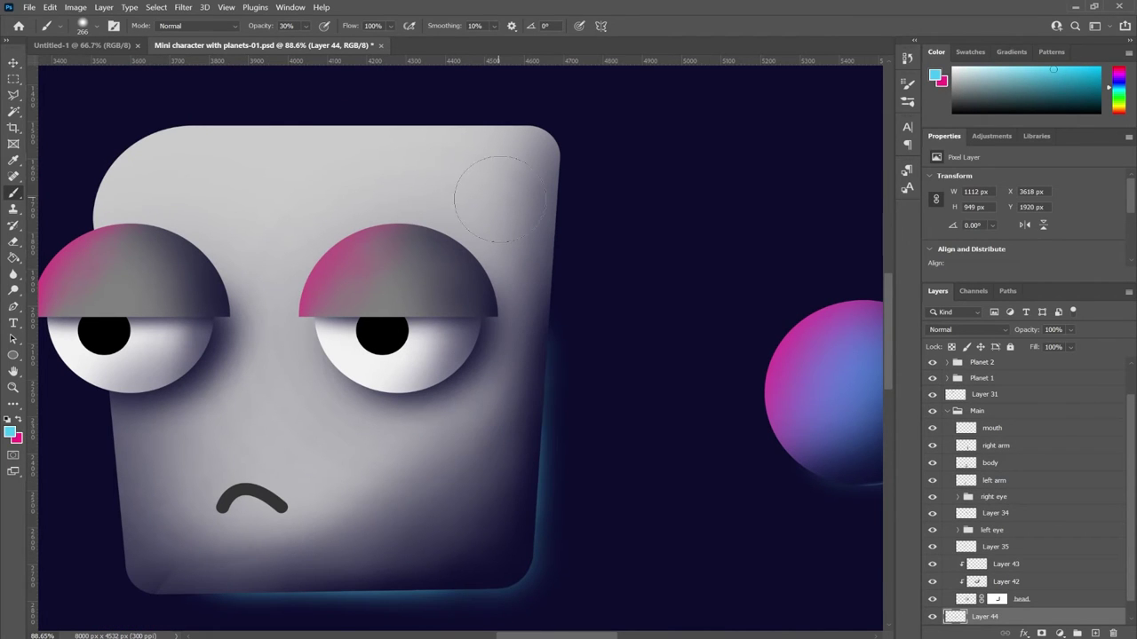
drag(482, 500, 497, 294)
mouse_move(427, 491)
mouse_down()
mouse_move(506, 278)
mouse_move(473, 384)
mouse_up()
- Select the head's layer mask with white, then return to the glow layer and zoom out
click(996, 600)
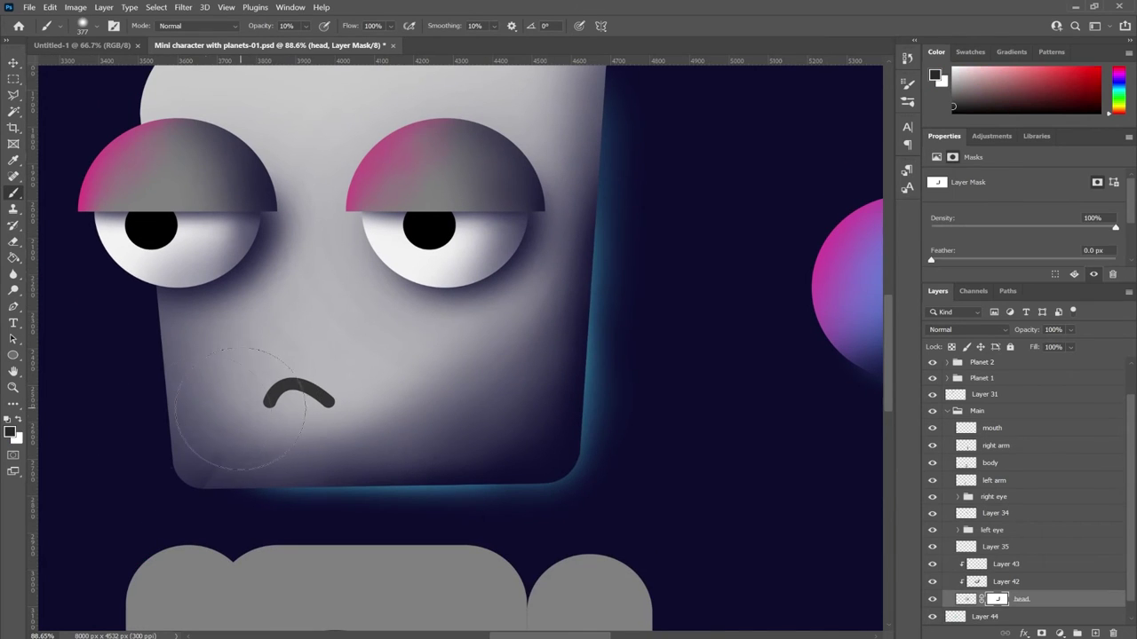
key(x)
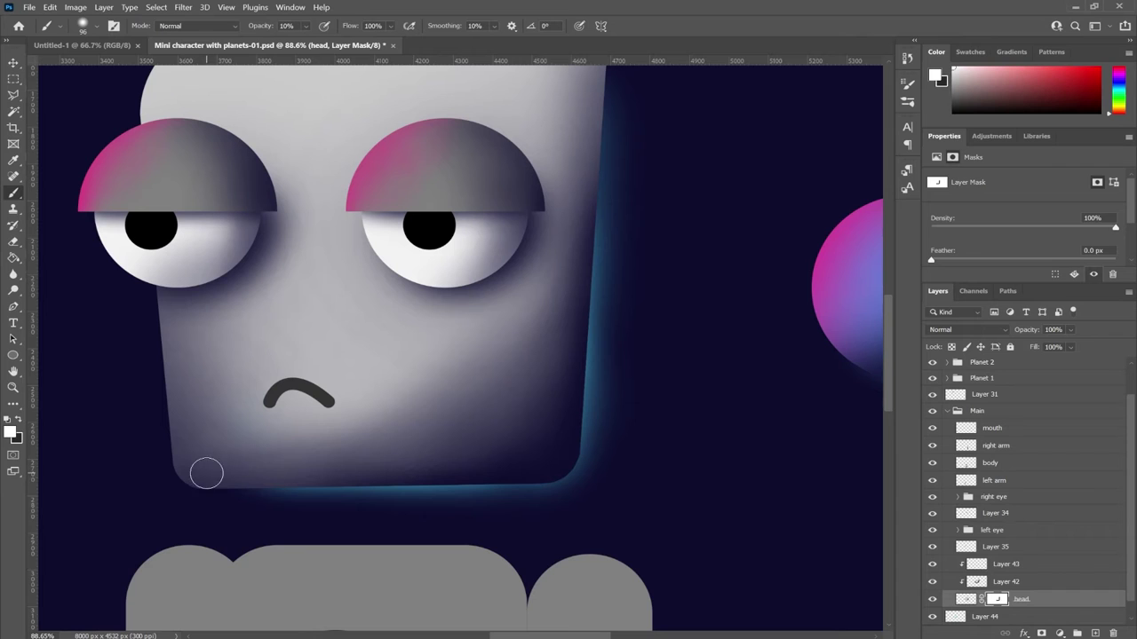
key(alt+bracketleft)
key(bracketright)
alt+scroll(542, 293, down, 3)
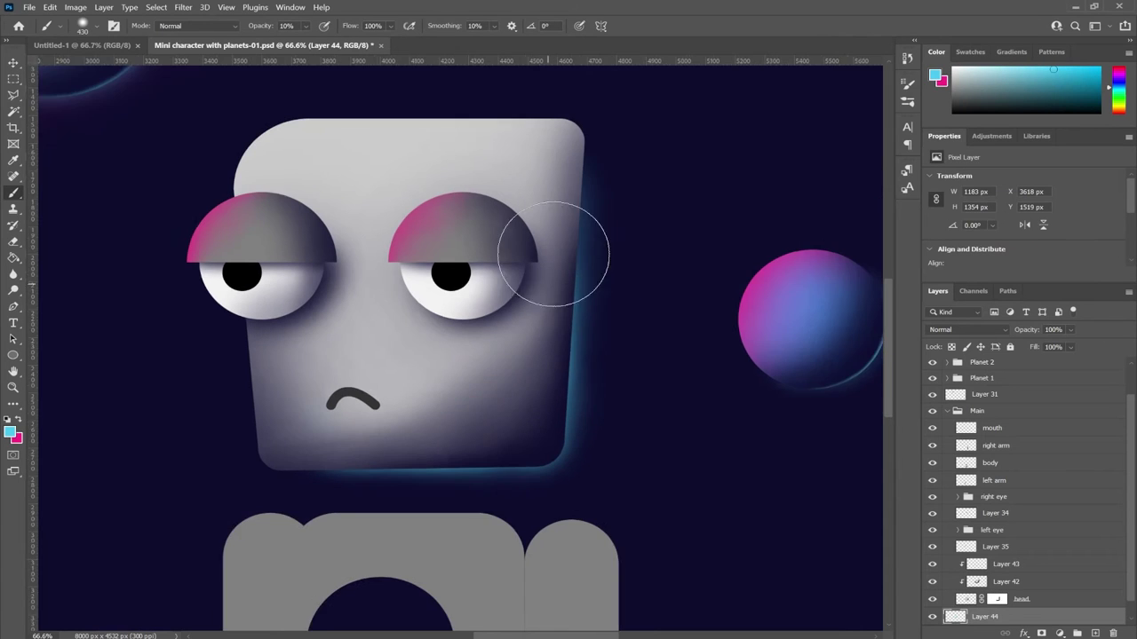
alt+scroll(460, 334, up, 5)
click(976, 582)
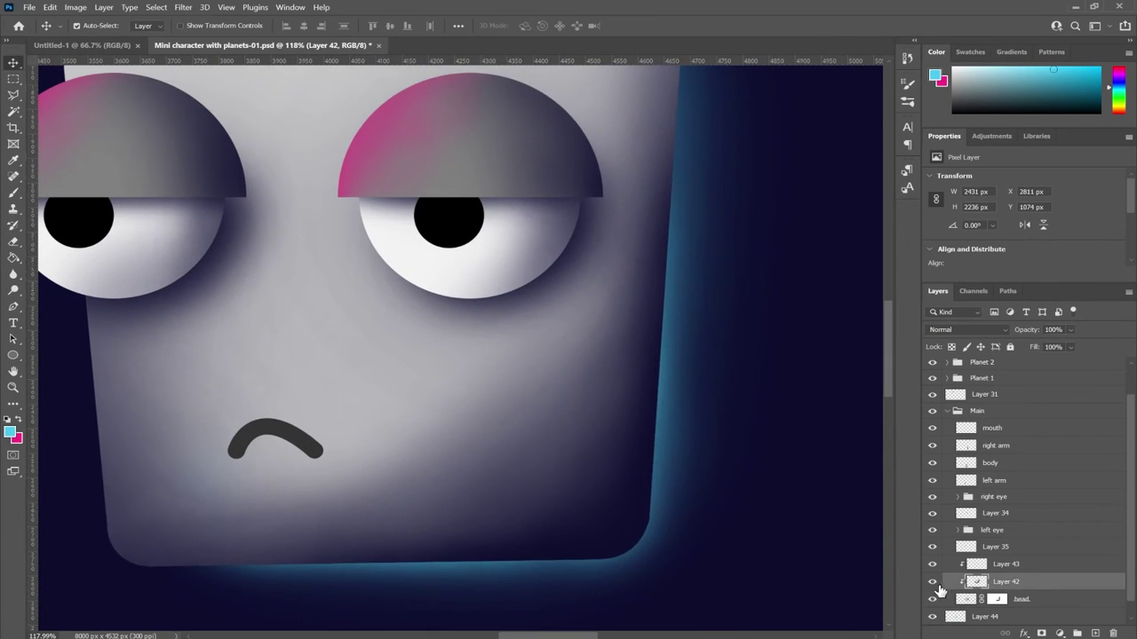
- With a smaller brush, brighten the cyan rim along the head's lower-right corner and bottom edge
key(bracketleft)
key(bracketleft)
key(bracketleft)
mouse_move(678, 490)
mouse_down()
mouse_move(662, 542)
mouse_move(603, 582)
mouse_move(548, 580)
mouse_up()
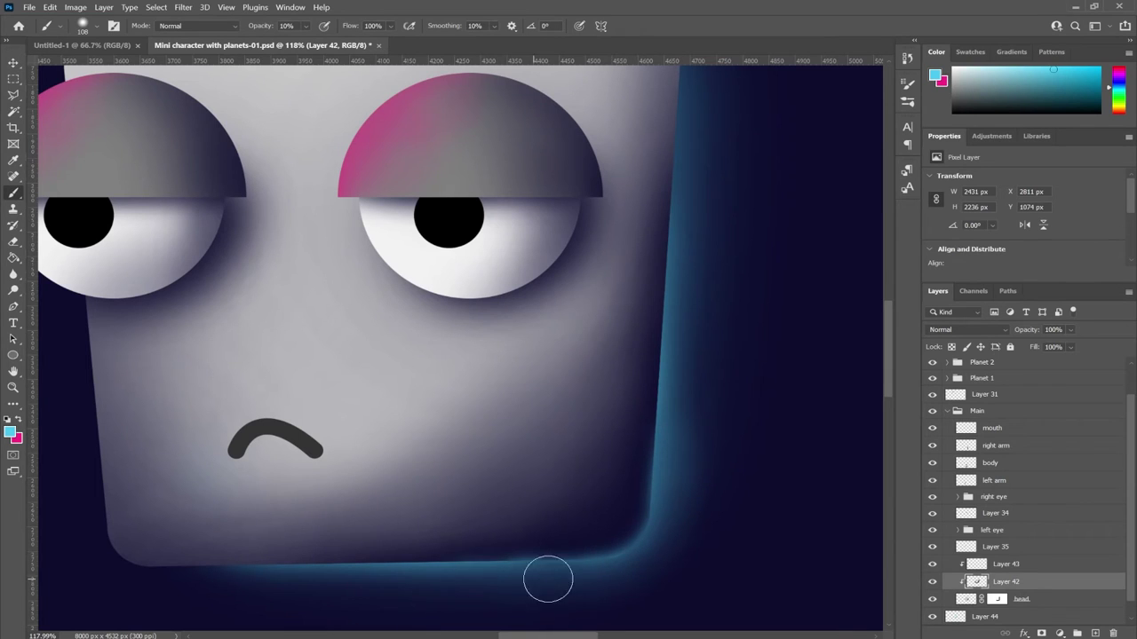
drag(463, 580, 414, 582)
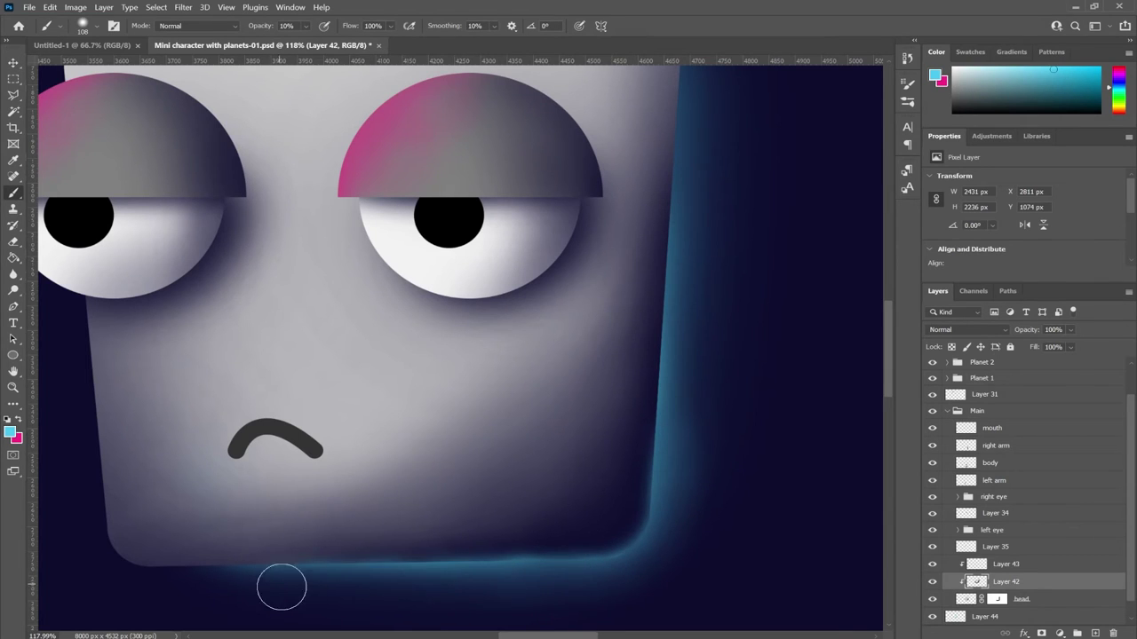
scroll(607, 578, right, 2)
scroll(622, 563, up, 1)
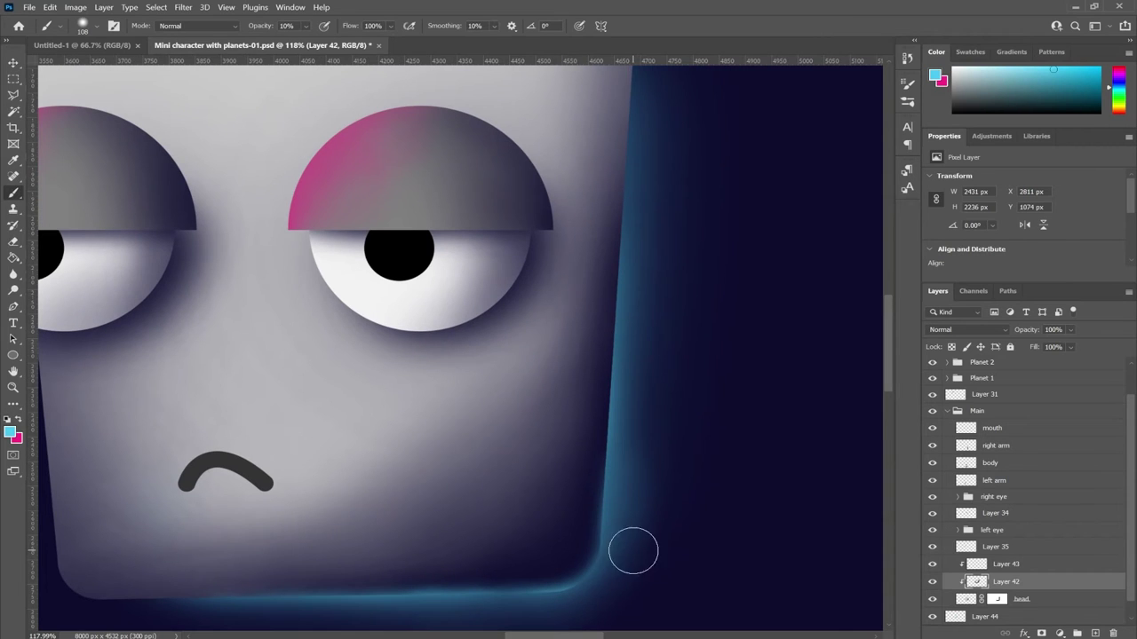
- Brighten the cyan rim light up and down the head's right edge
drag(625, 485, 637, 397)
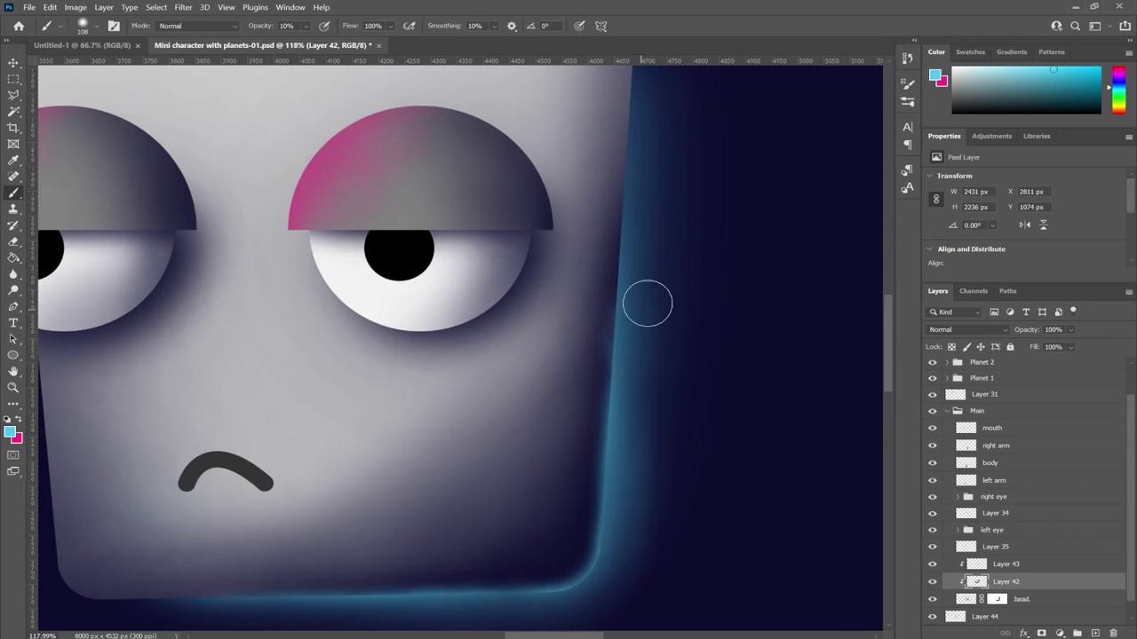
drag(649, 217, 640, 279)
scroll(617, 575, up, 2)
scroll(667, 130, down, 3)
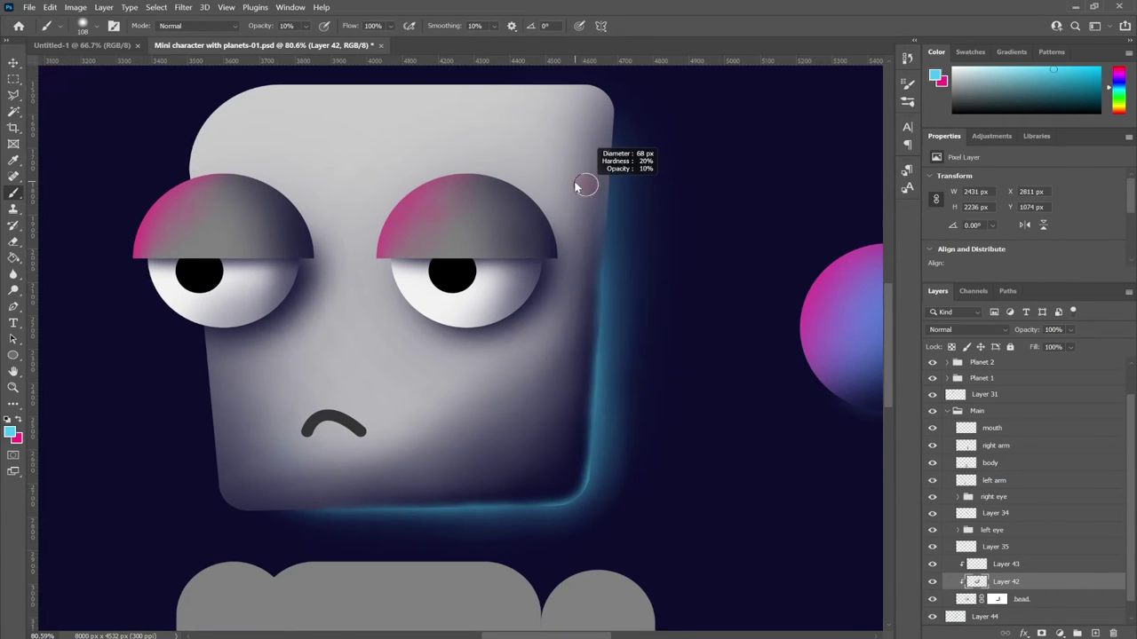
scroll(602, 222, up, 2)
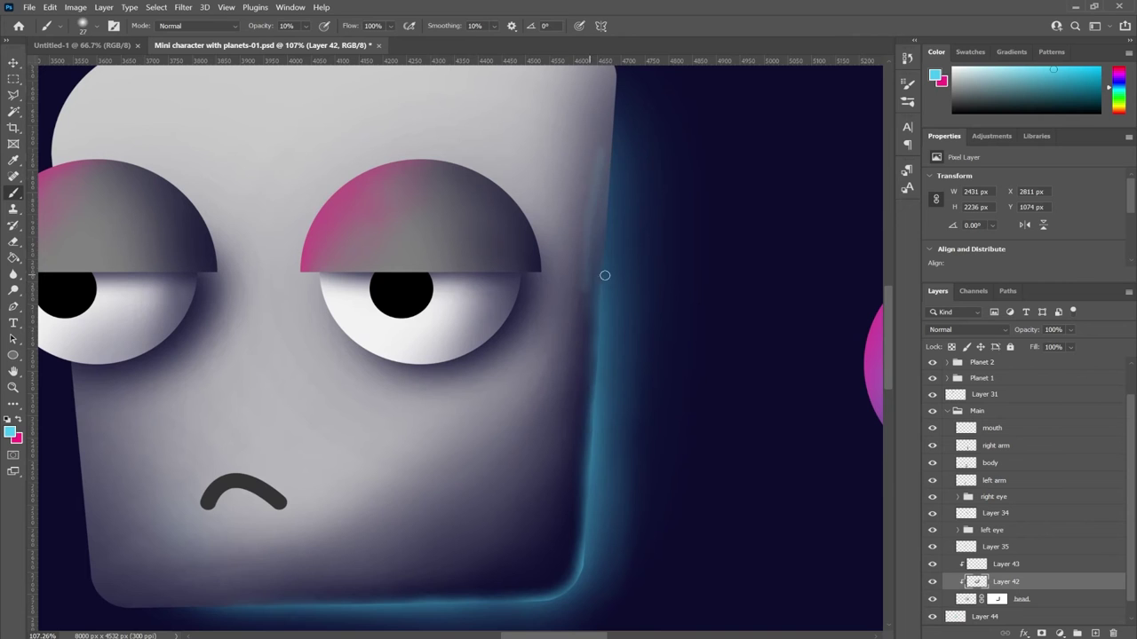
scroll(615, 256, down, 2)
scroll(615, 255, down, 2)
scroll(551, 293, up, 4)
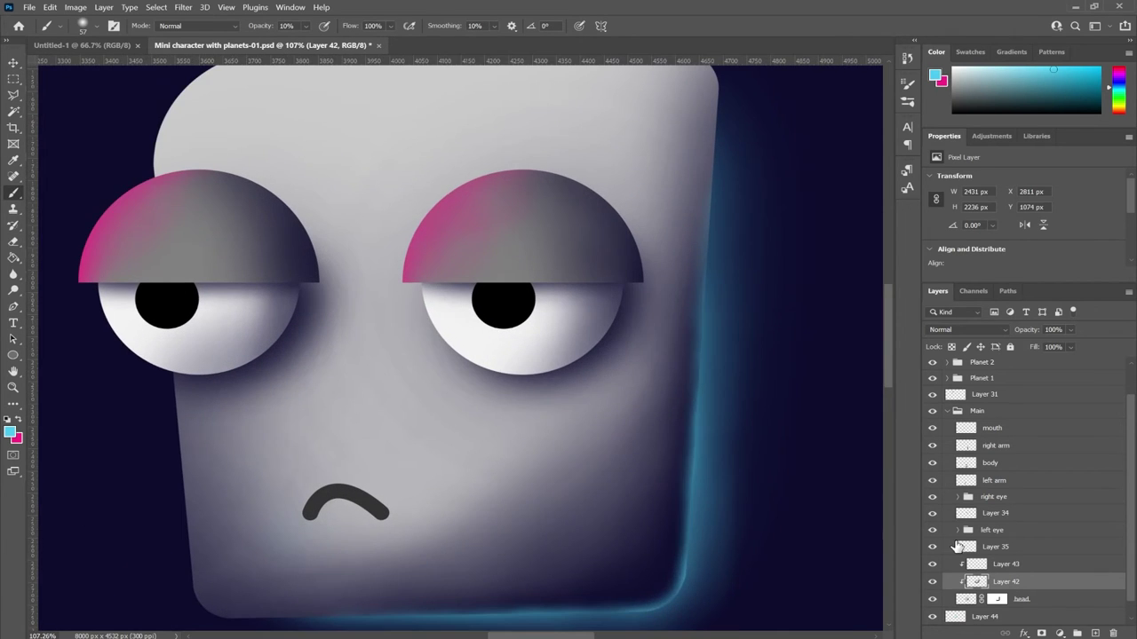
click(933, 514)
scroll(597, 302, up, 2)
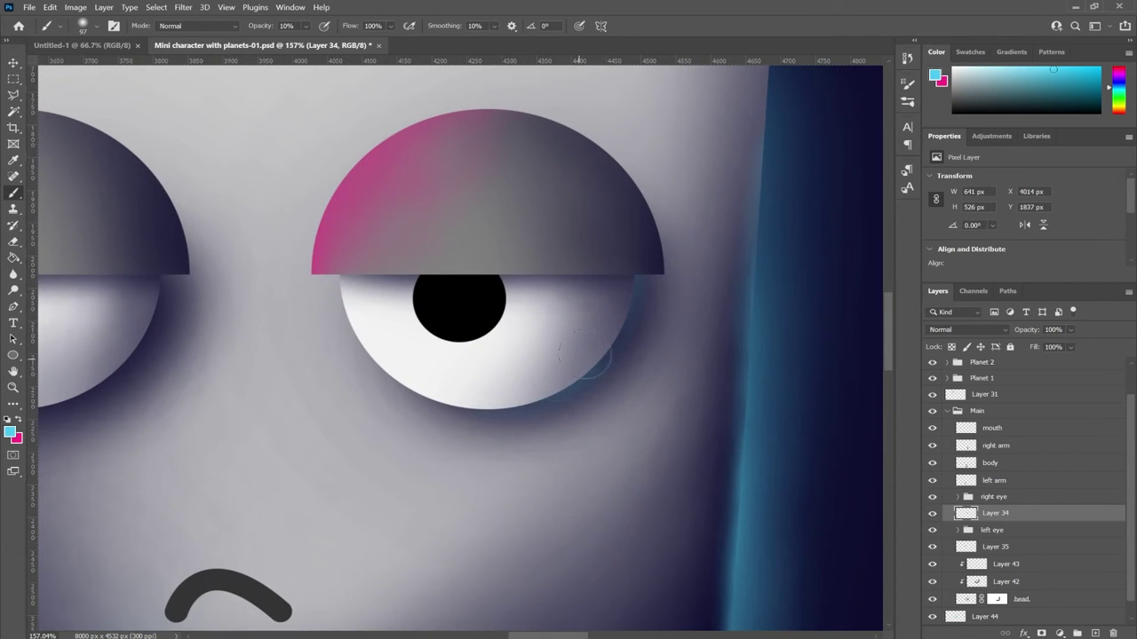
- Brush a thin cyan rim down the eye white's right edge on Layer 35, switching between the eye shading layers
click(932, 513)
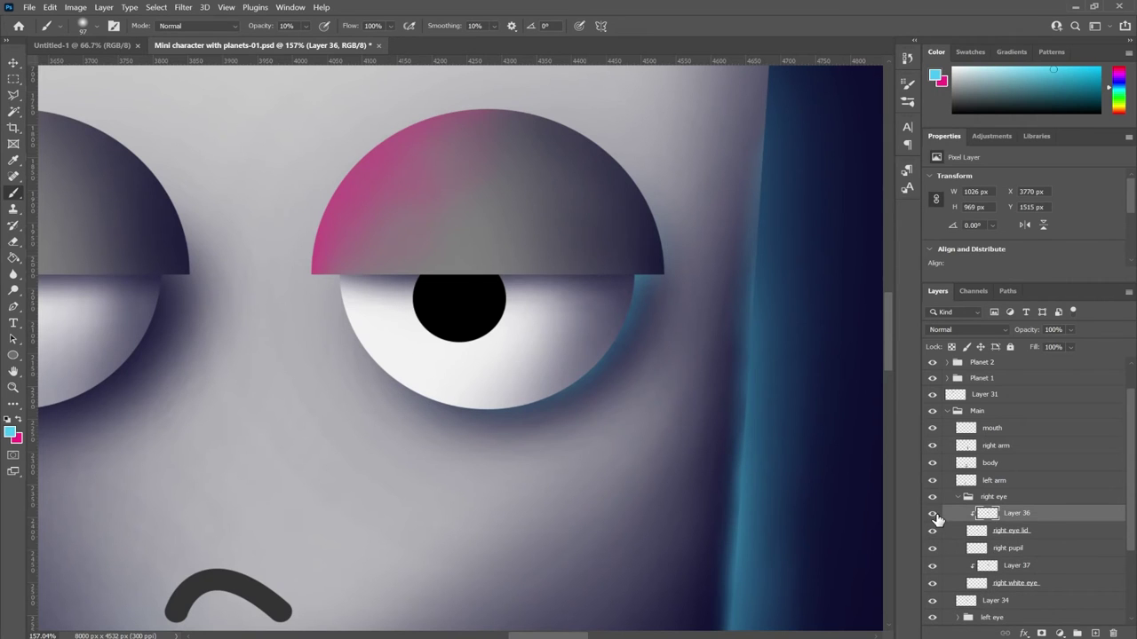
scroll(1027, 533, down, 1)
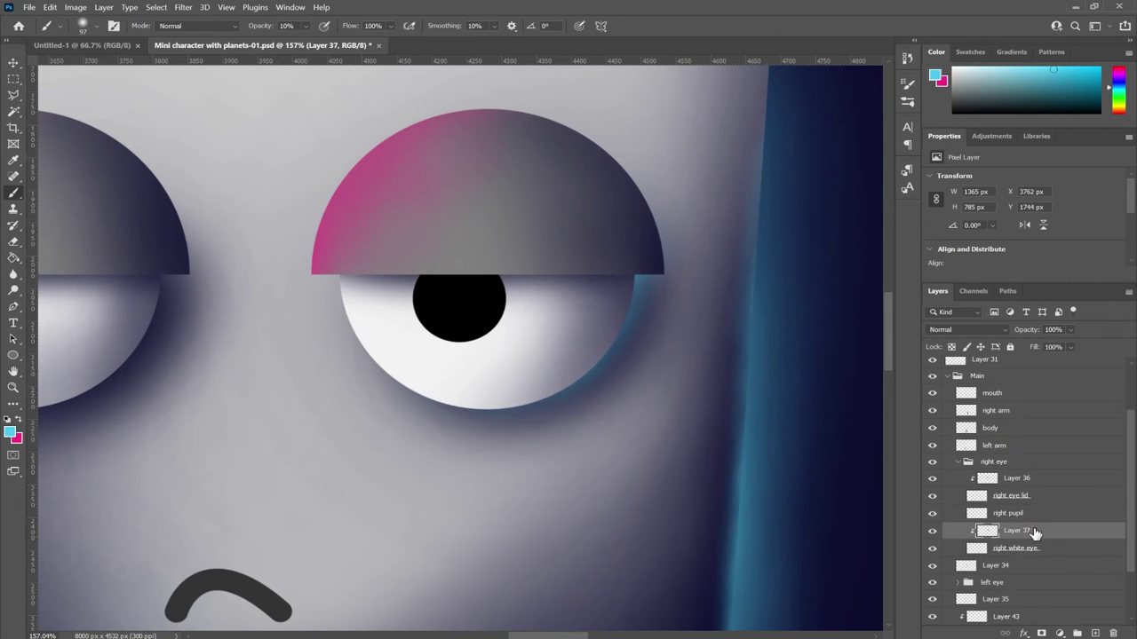
scroll(656, 261, up, 3)
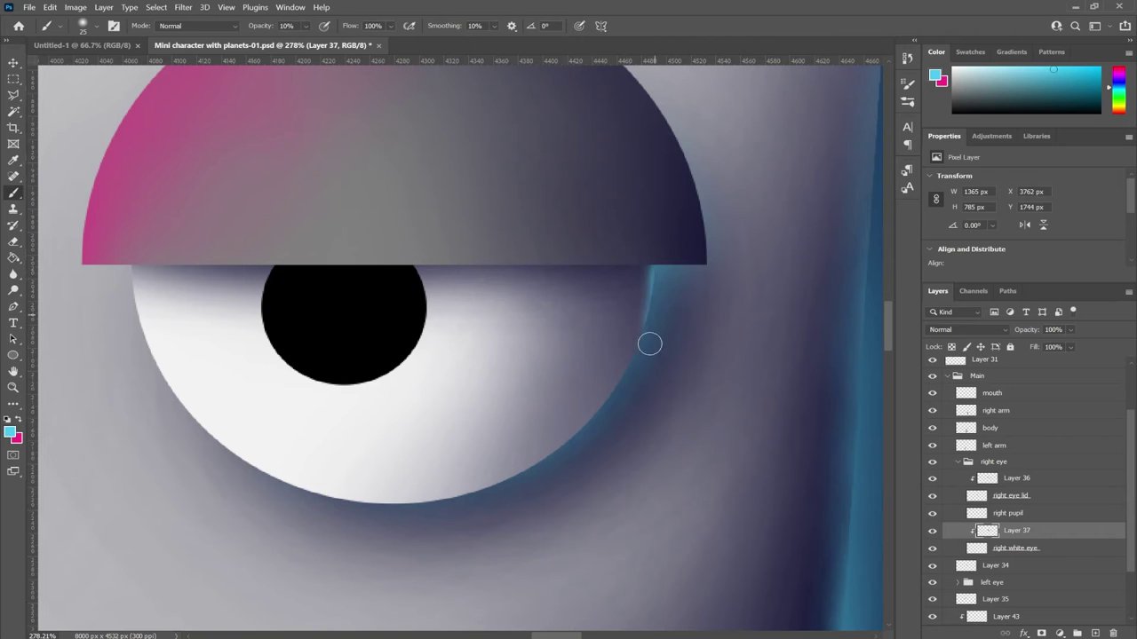
scroll(665, 282, down, 5)
click(956, 461)
scroll(503, 355, up, 3)
drag(531, 291, 510, 382)
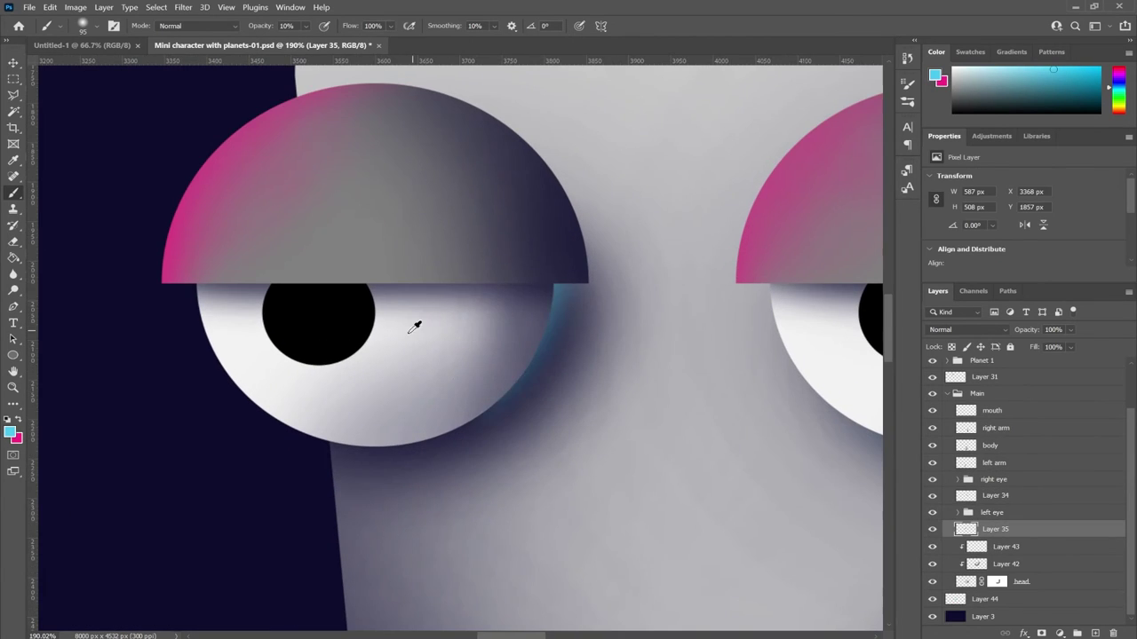
scroll(494, 320, down, 3)
ctrl+click(487, 325)
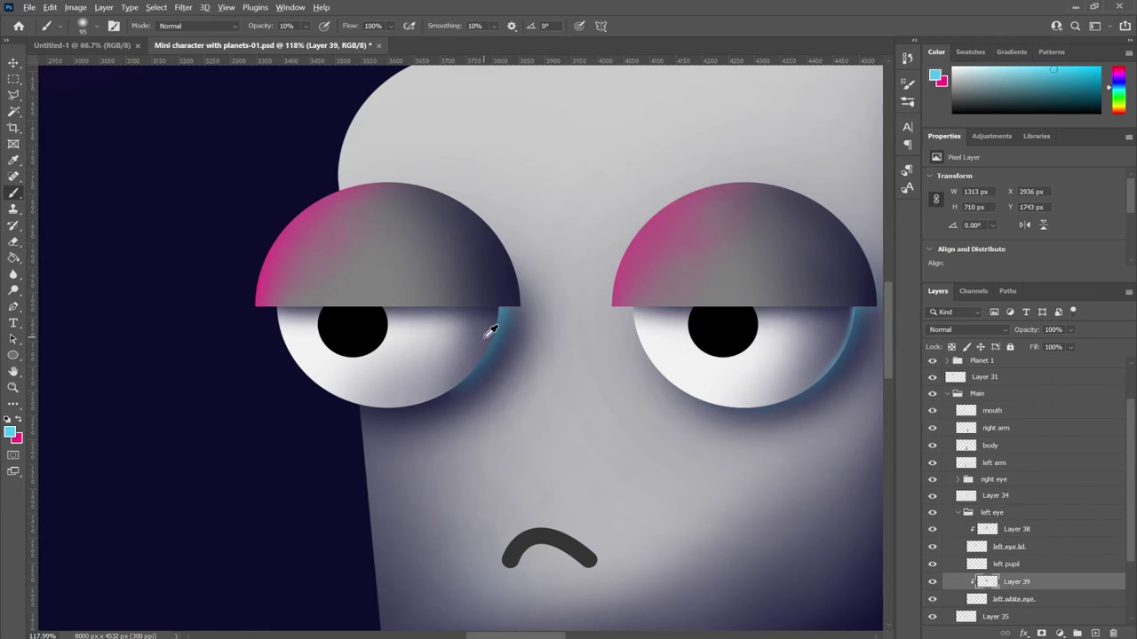
scroll(485, 327, up, 3)
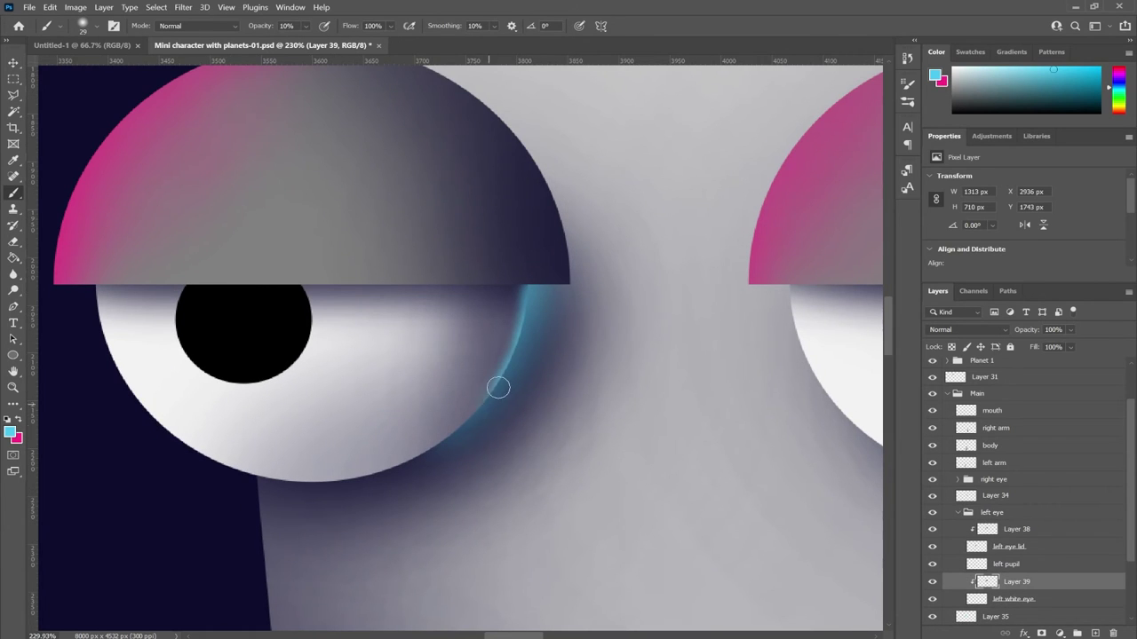
scroll(475, 369, down, 5)
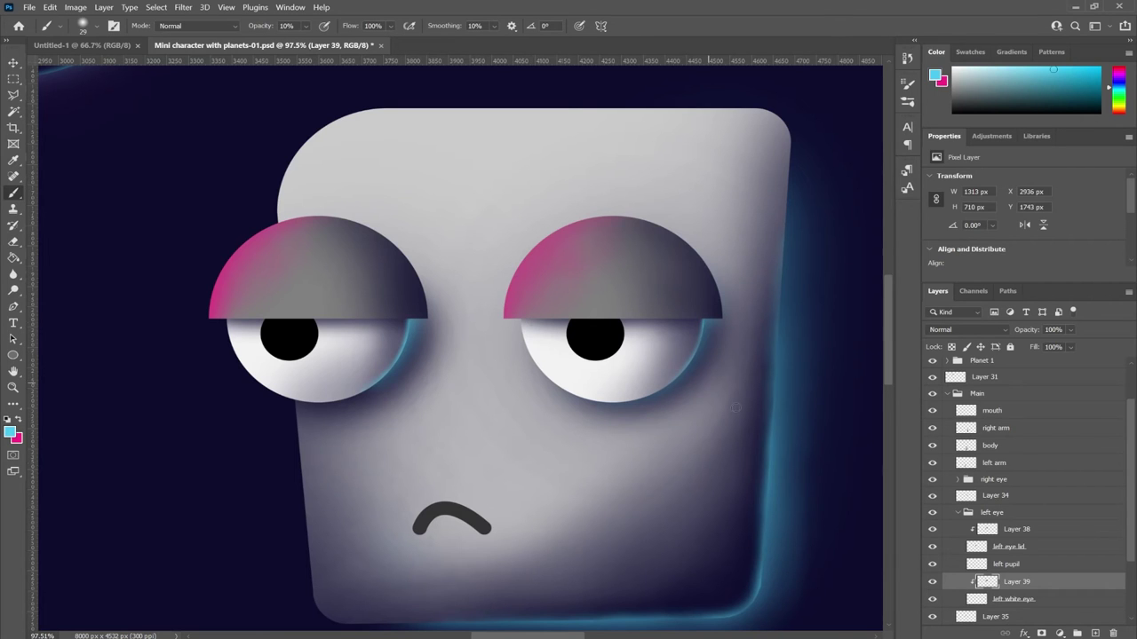
click(1002, 528)
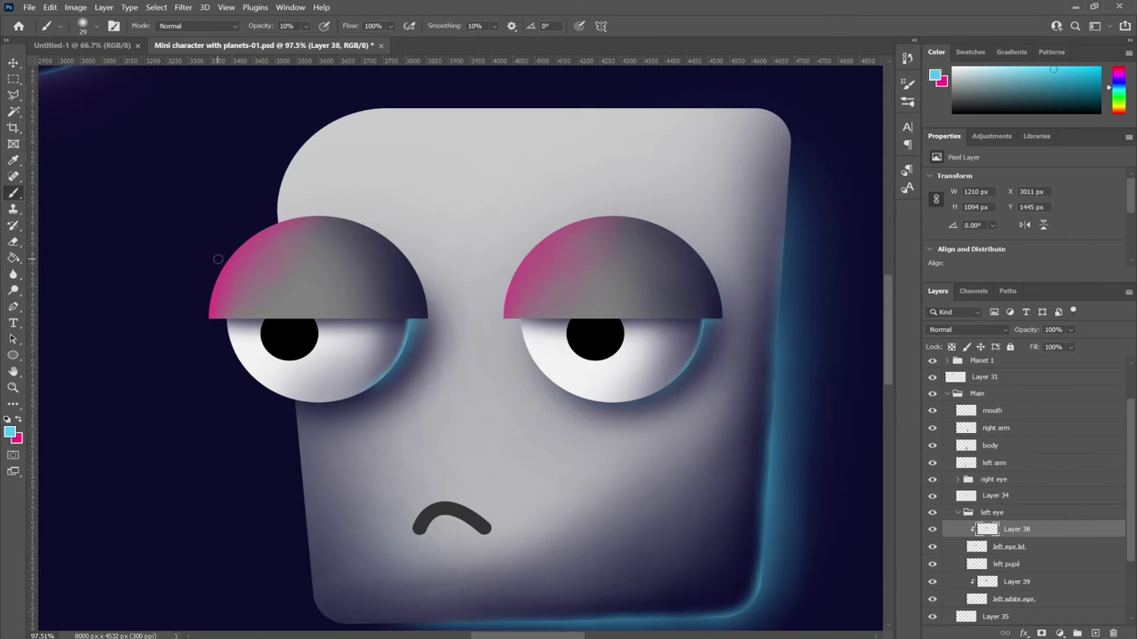
- Switch to pink and add more glow to the left eyelid's upper-left on Layer 35
scroll(217, 258, up, 3)
key(x)
scroll(203, 295, down, 2)
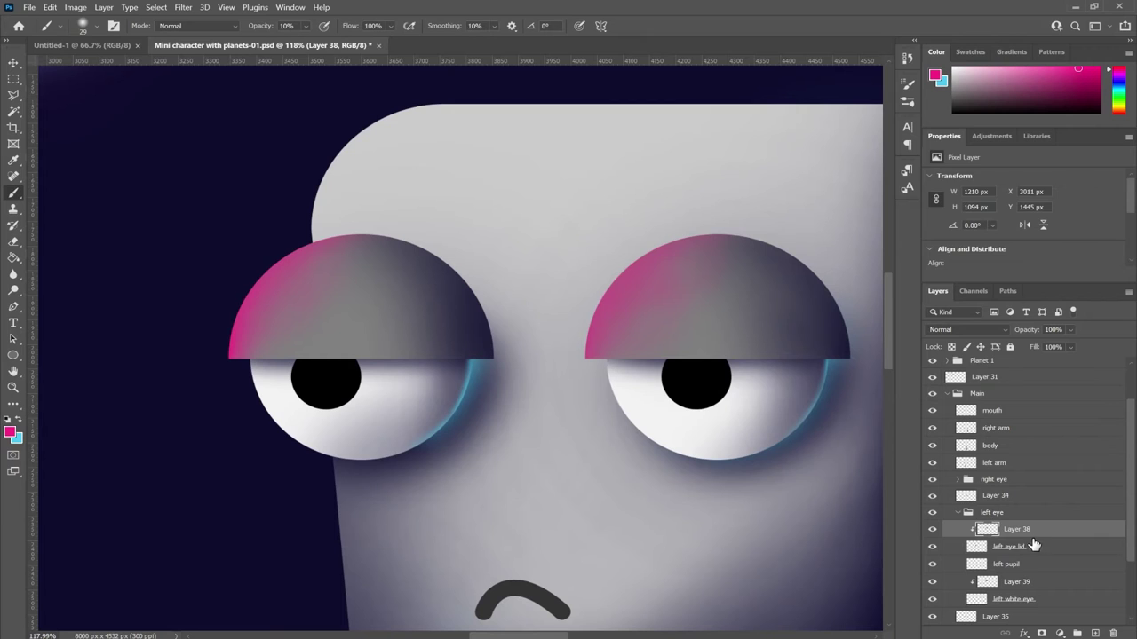
click(968, 512)
click(995, 529)
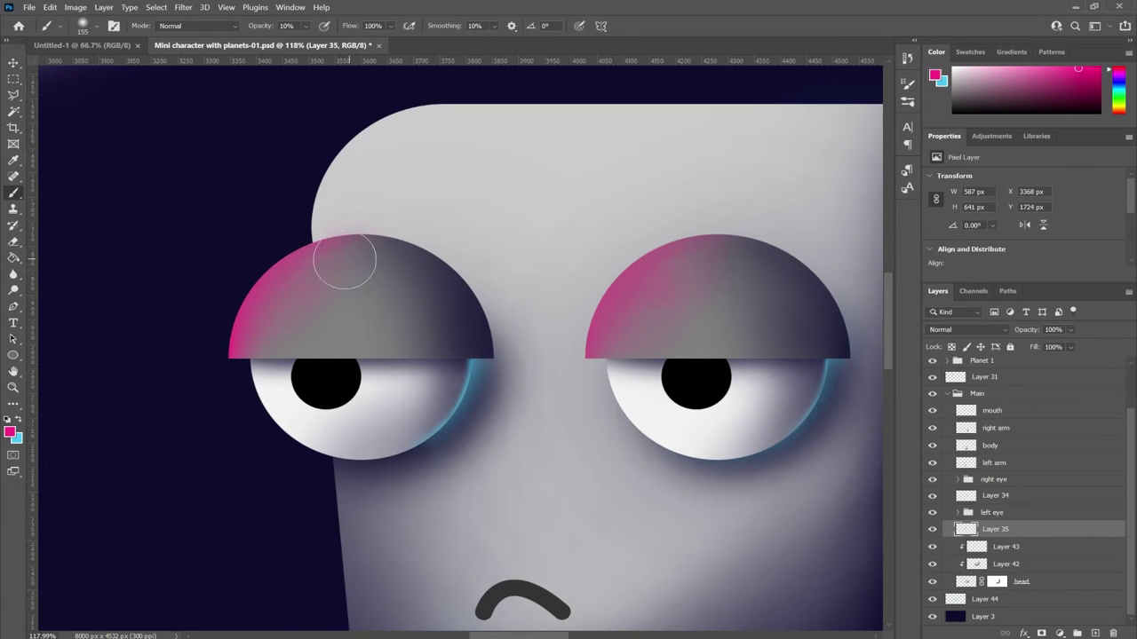
drag(344, 264, 234, 330)
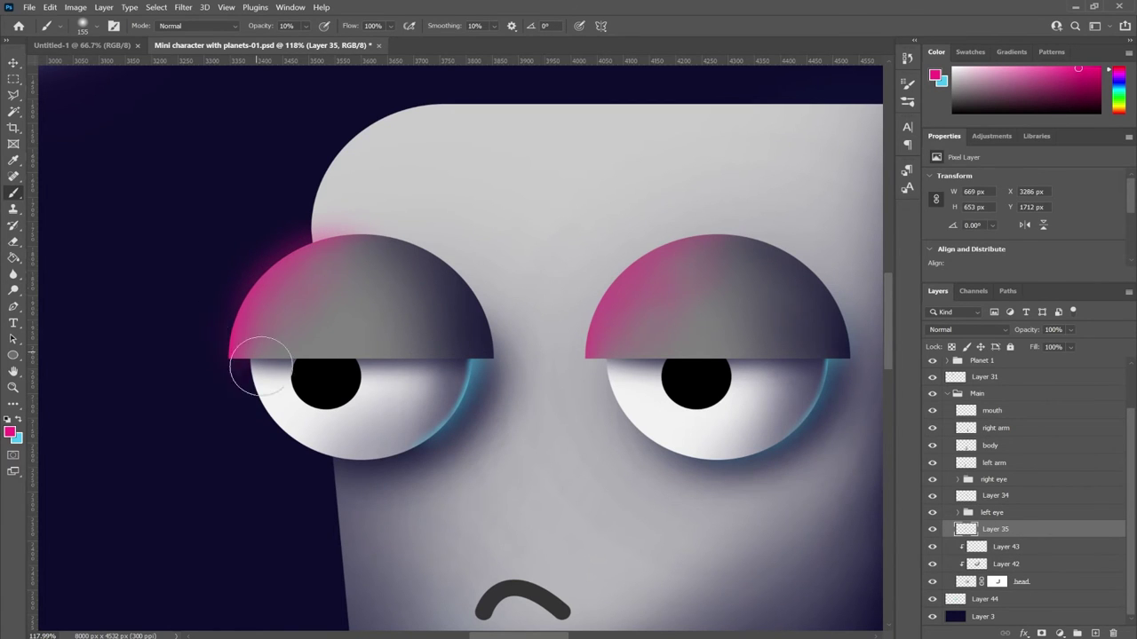
scroll(382, 293, down, 3)
scroll(347, 284, up, 4)
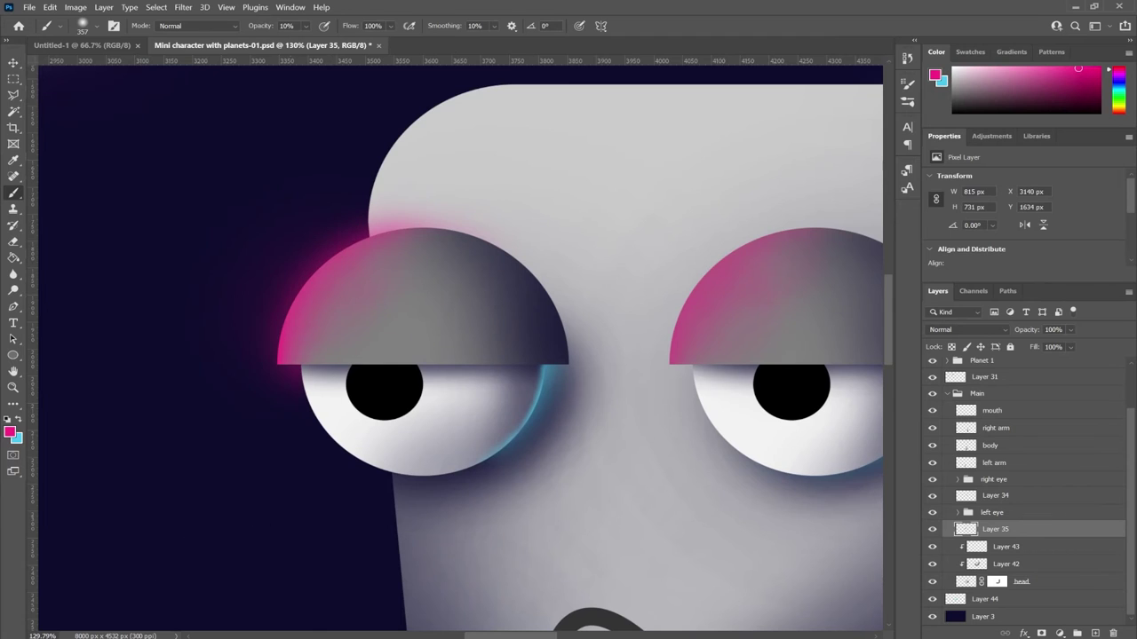
- Make Layer 34 the active layer after checking the right eye group's sublayers
click(964, 497)
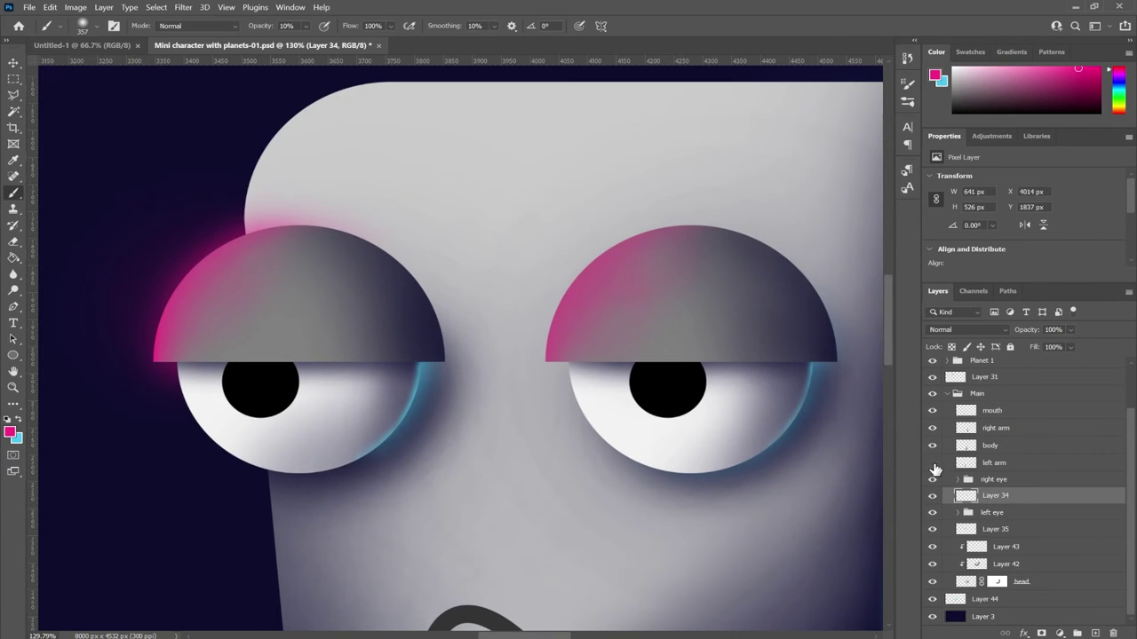
click(957, 479)
click(932, 496)
click(1017, 496)
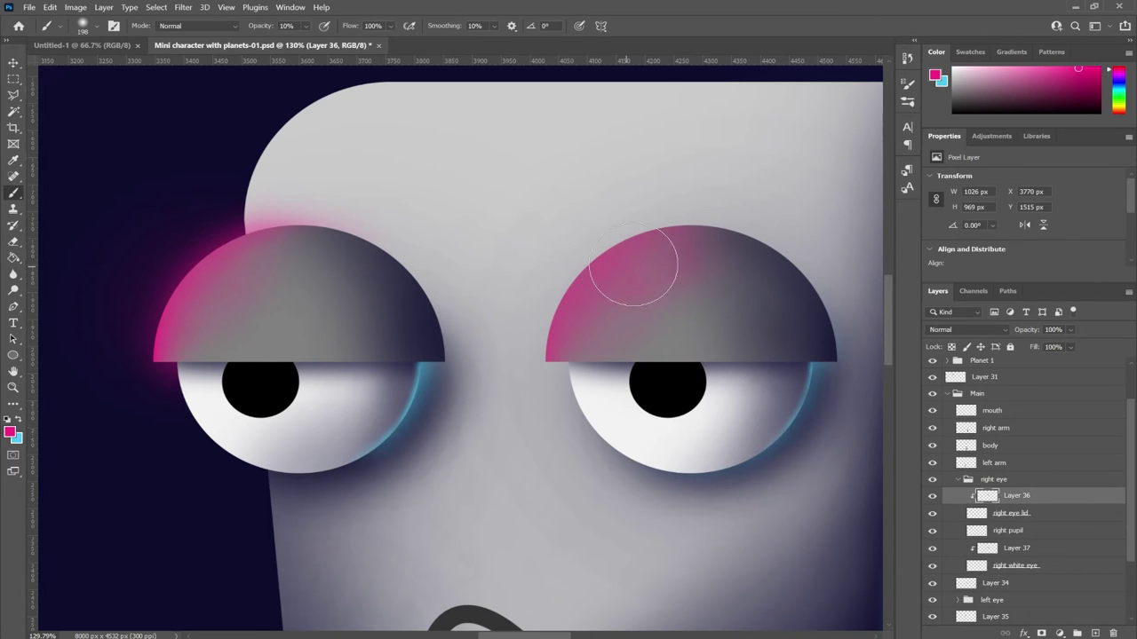
click(958, 479)
click(995, 496)
click(933, 496)
click(932, 496)
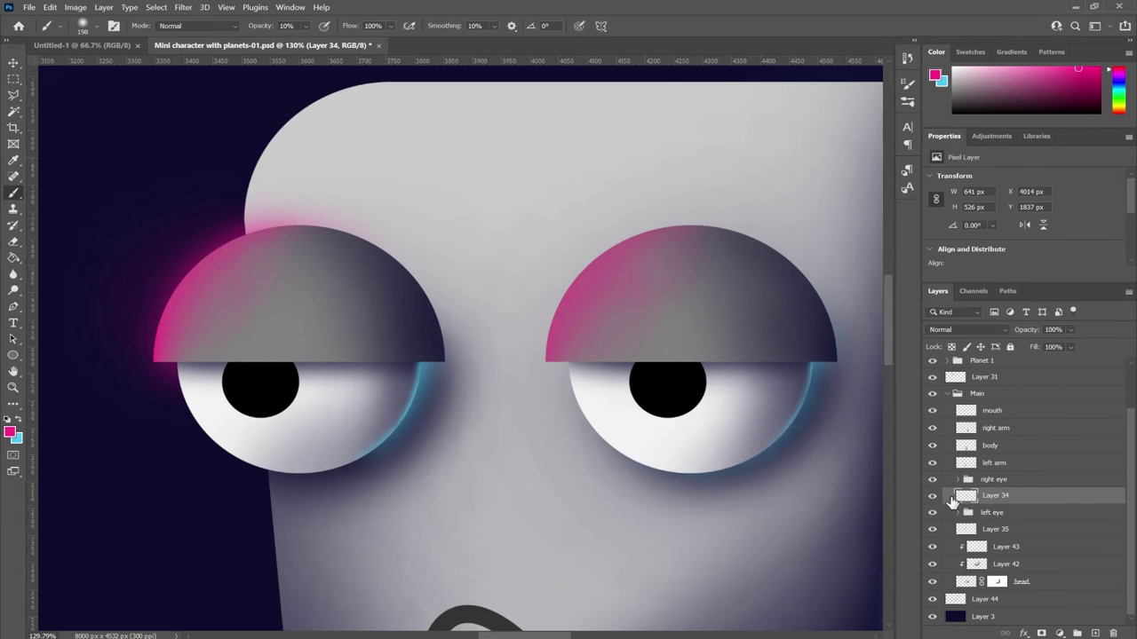
- Paint a soft pink glow above the right-hand eyelid on Layer 34
mouse_move(676, 266)
mouse_down()
mouse_move(573, 325)
mouse_move(599, 305)
mouse_up()
scroll(604, 311, down, 2)
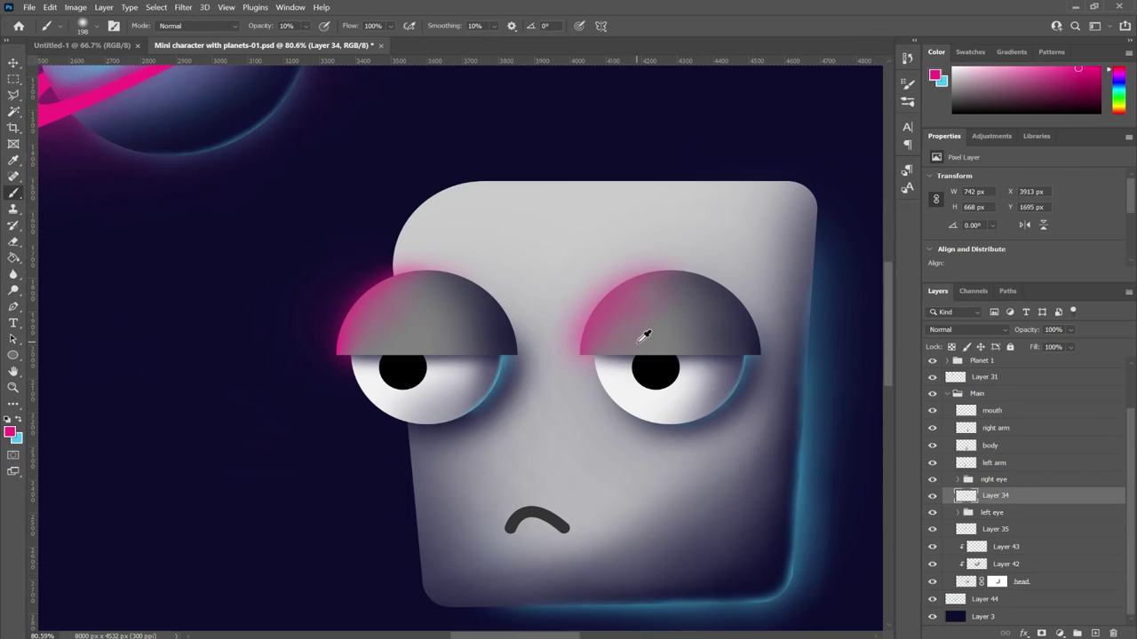
scroll(697, 384, down, 1)
scroll(654, 375, down, 2)
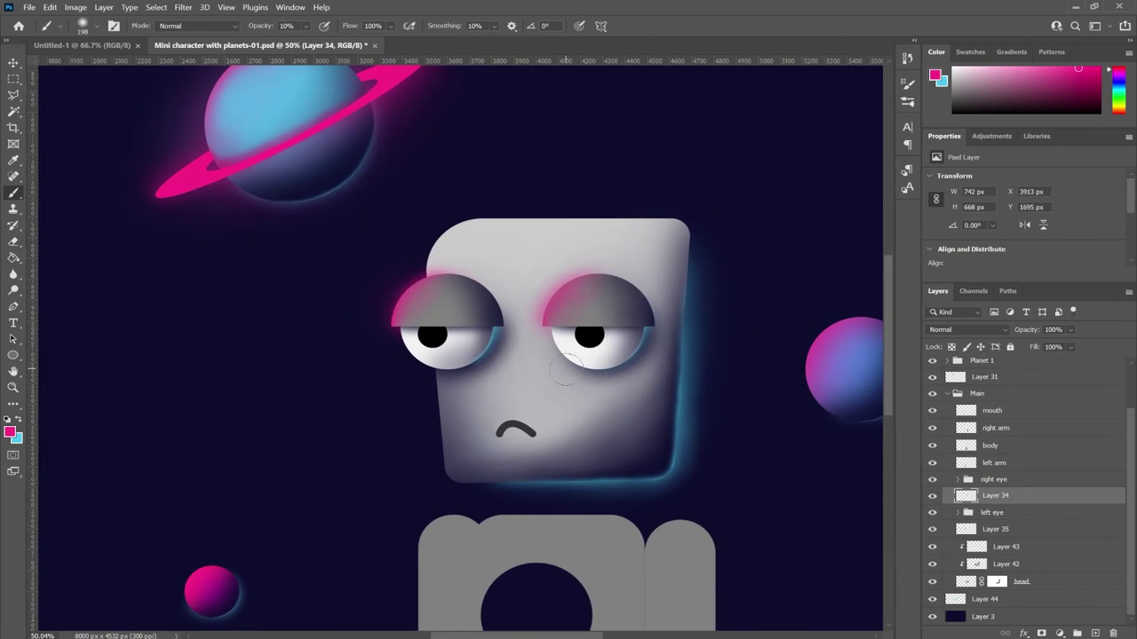
scroll(565, 367, down, 2)
scroll(695, 370, up, 2)
scroll(542, 254, up, 1)
key(v)
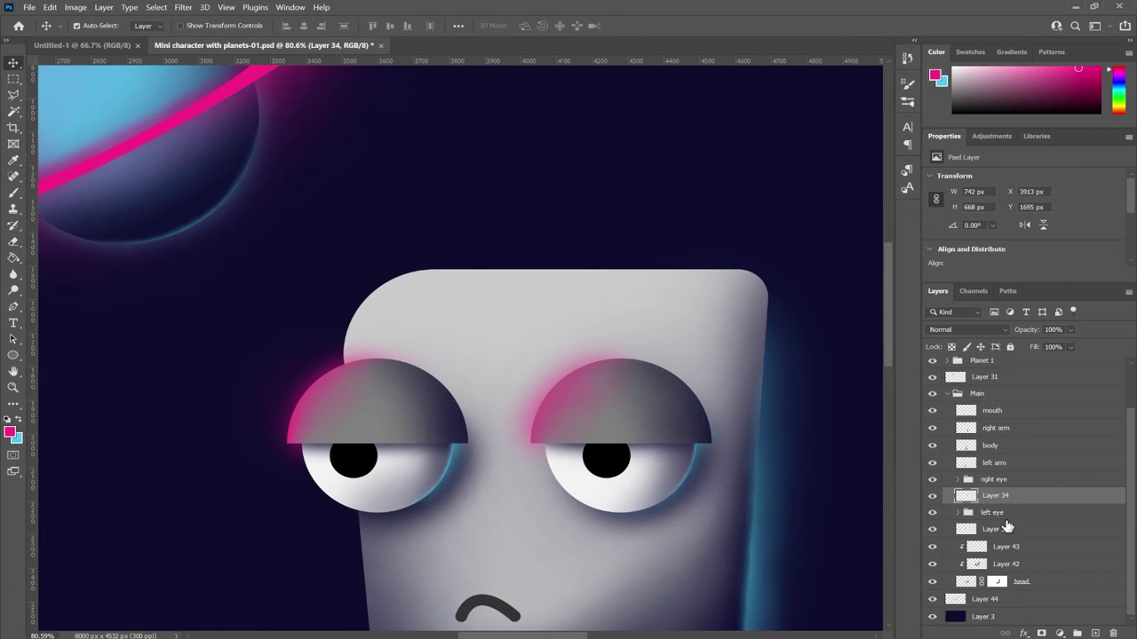
click(1019, 581)
- On Layer 44 behind the head, paint a soft pink glow above the head's top-left corner
click(1002, 565)
key(b)
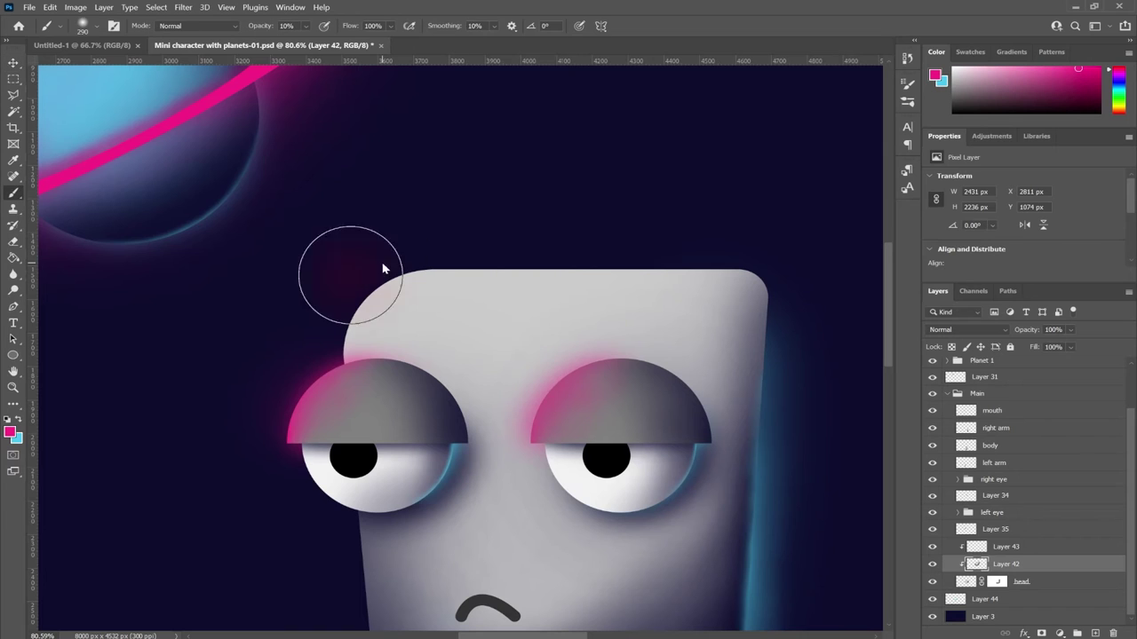
click(984, 599)
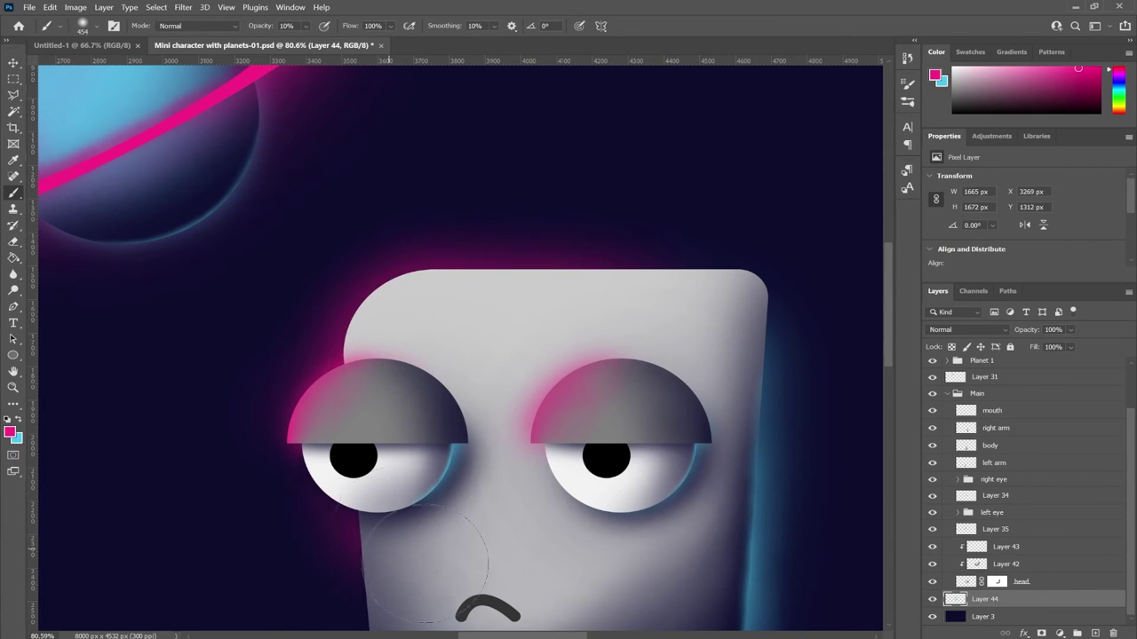
scroll(463, 298, down, 2)
drag(435, 414, 571, 305)
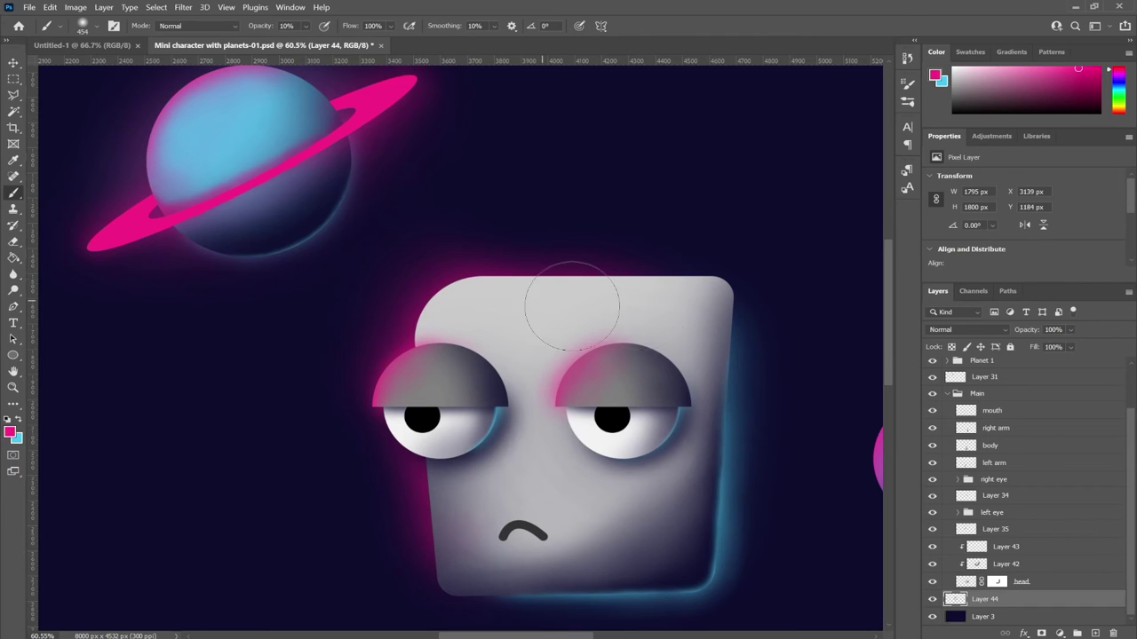
drag(480, 282, 433, 313)
scroll(375, 426, up, 2)
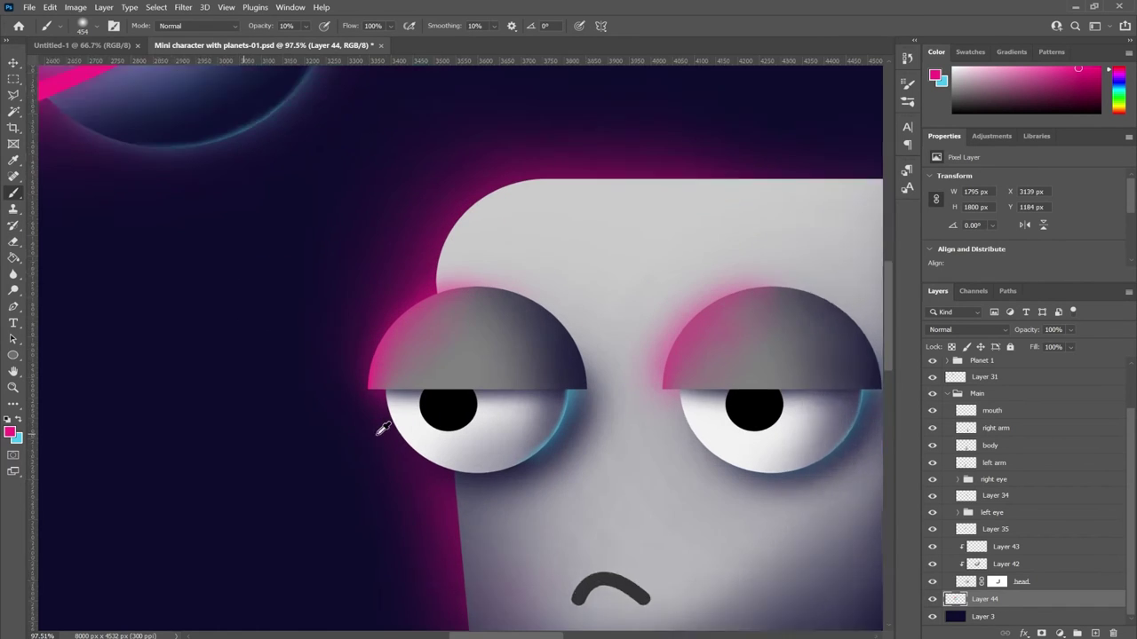
scroll(376, 427, up, 1)
- On Layer 42, strengthen the pink rim glow along the head's top-left corner and top edge
click(975, 564)
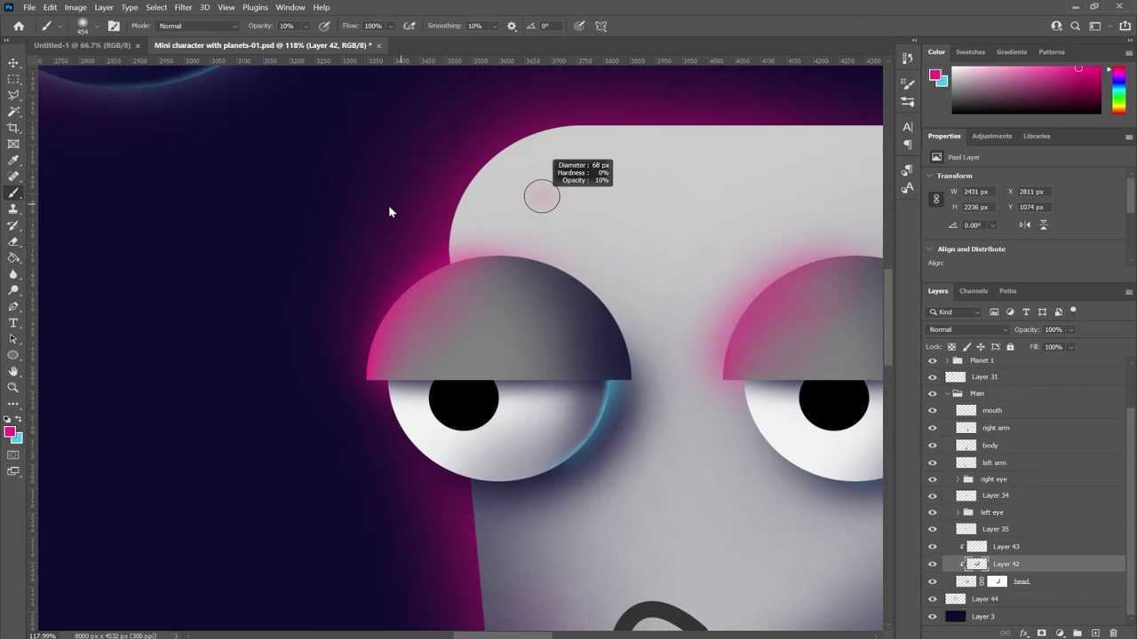
scroll(398, 193, down, 1)
scroll(342, 149, down, 1)
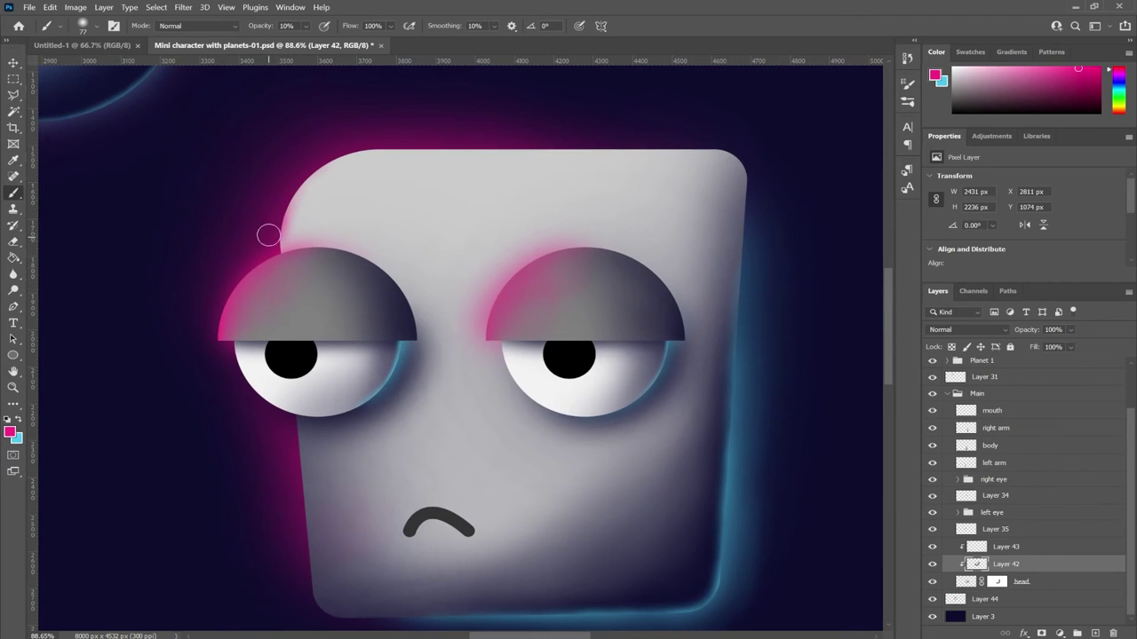
drag(365, 142, 304, 171)
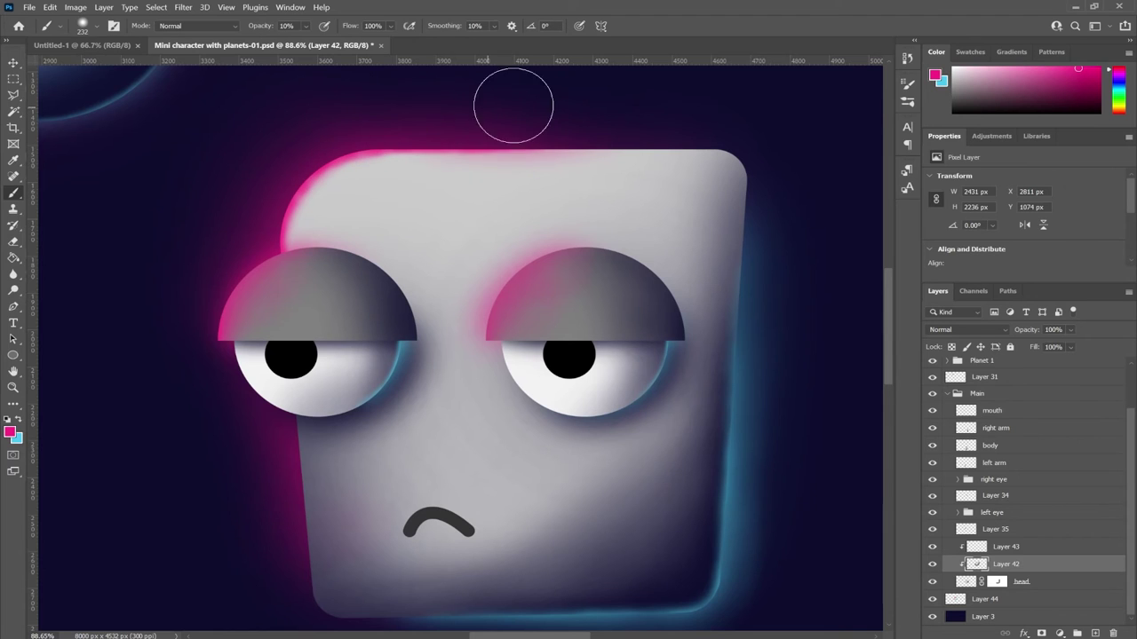
mouse_move(240, 254)
mouse_down()
mouse_move(375, 109)
mouse_move(338, 134)
mouse_up()
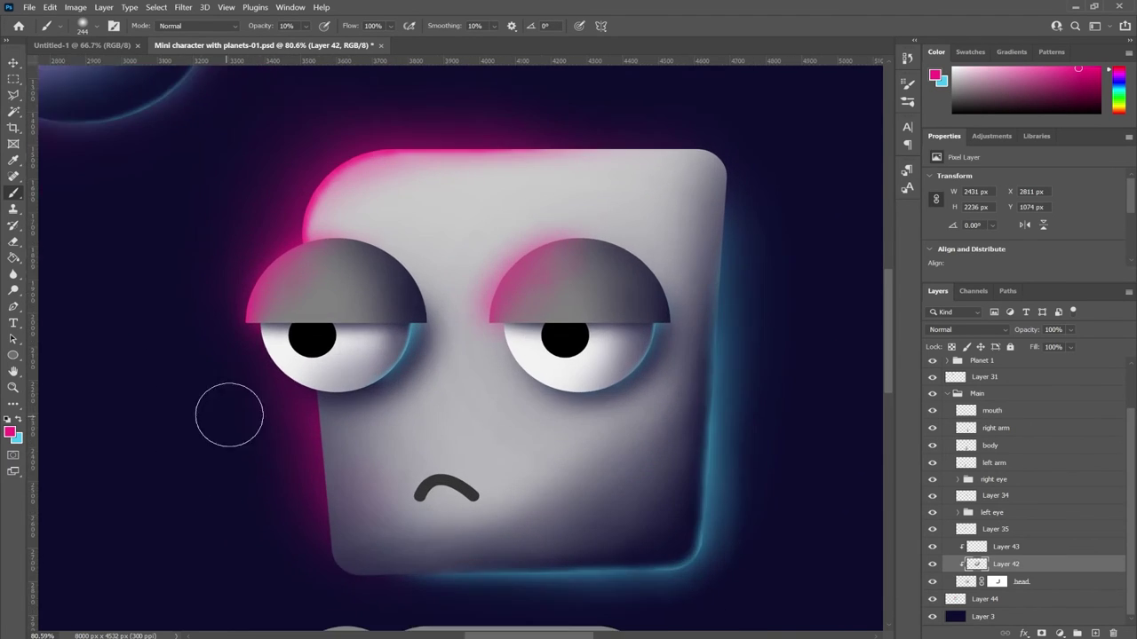
drag(228, 414, 316, 391)
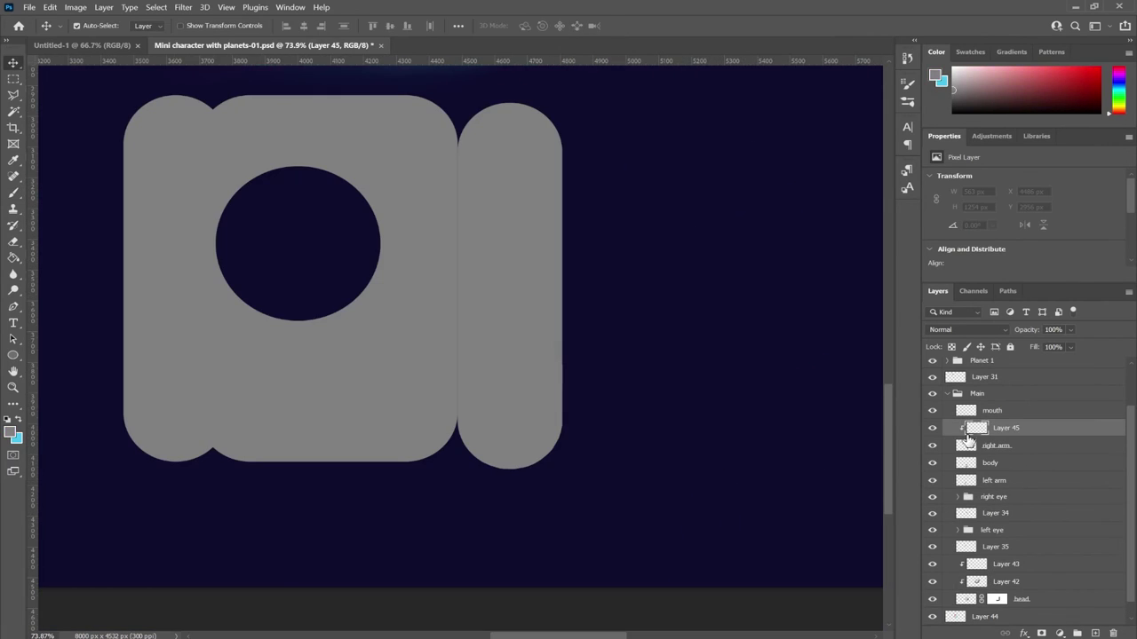
- On Layer 45, shade the right arm darker along its right edge and bottom
key(3)
mouse_move(566, 533)
mouse_down()
mouse_move(477, 609)
mouse_move(571, 485)
mouse_up()
key(bracketright)
key(bracketright)
key(bracketright)
mouse_move(604, 388)
mouse_down()
mouse_move(452, 598)
mouse_move(581, 487)
mouse_up()
key(2)
key(1)
drag(574, 284, 591, 310)
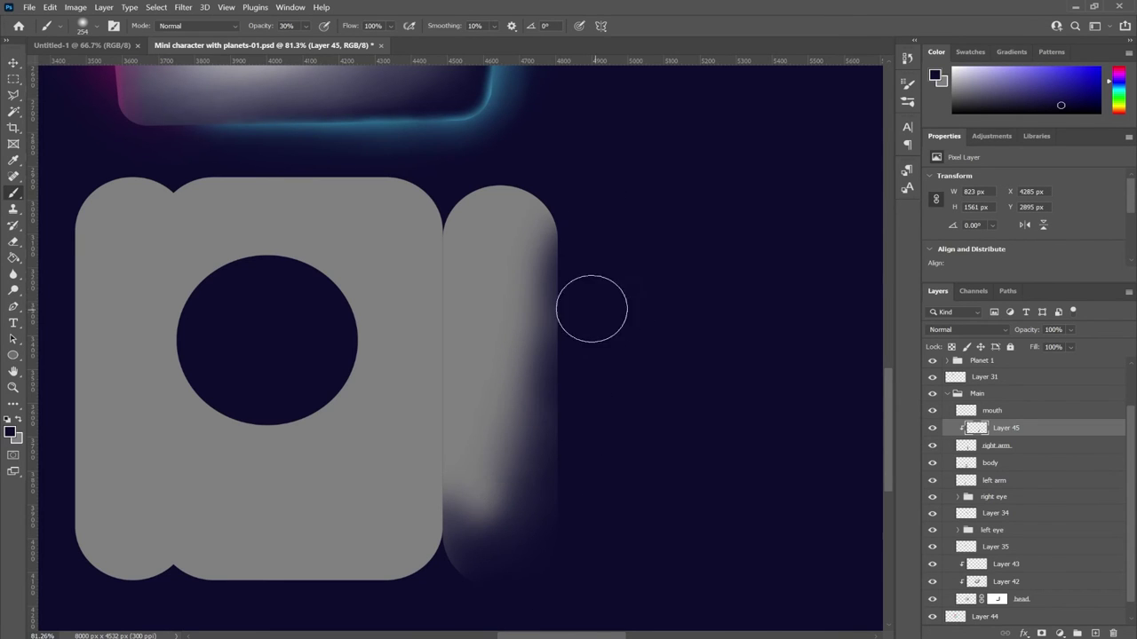
key(ctrl+z)
key(ctrl+z)
key(ctrl+z)
drag(411, 592, 594, 549)
drag(586, 365, 523, 545)
mouse_move(584, 209)
mouse_down()
mouse_move(589, 352)
mouse_move(563, 563)
mouse_move(527, 540)
mouse_move(591, 345)
mouse_move(558, 525)
mouse_up()
- Add Layer 46 below the right arm and paint a cyan glow along the arm's bottom edge
click(996, 445)
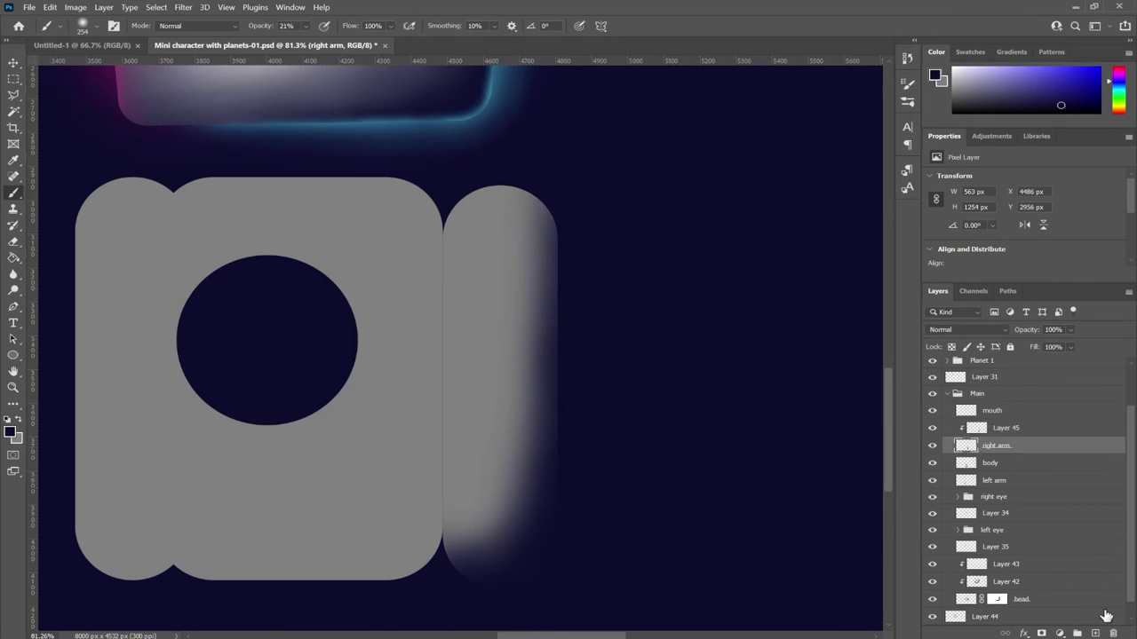
ctrl+click(1076, 632)
scroll(333, 162, down, 3)
scroll(333, 161, down, 2)
scroll(491, 507, up, 3)
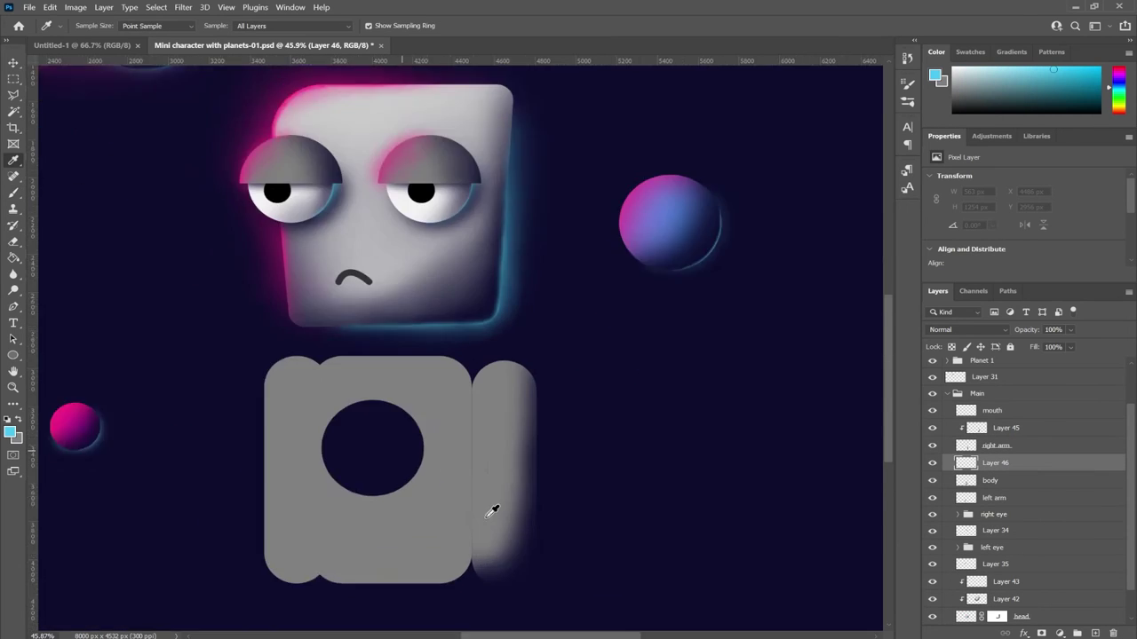
scroll(469, 394, up, 2)
scroll(442, 495, up, 2)
mouse_move(442, 494)
mouse_down()
mouse_move(464, 451)
mouse_move(456, 393)
mouse_up()
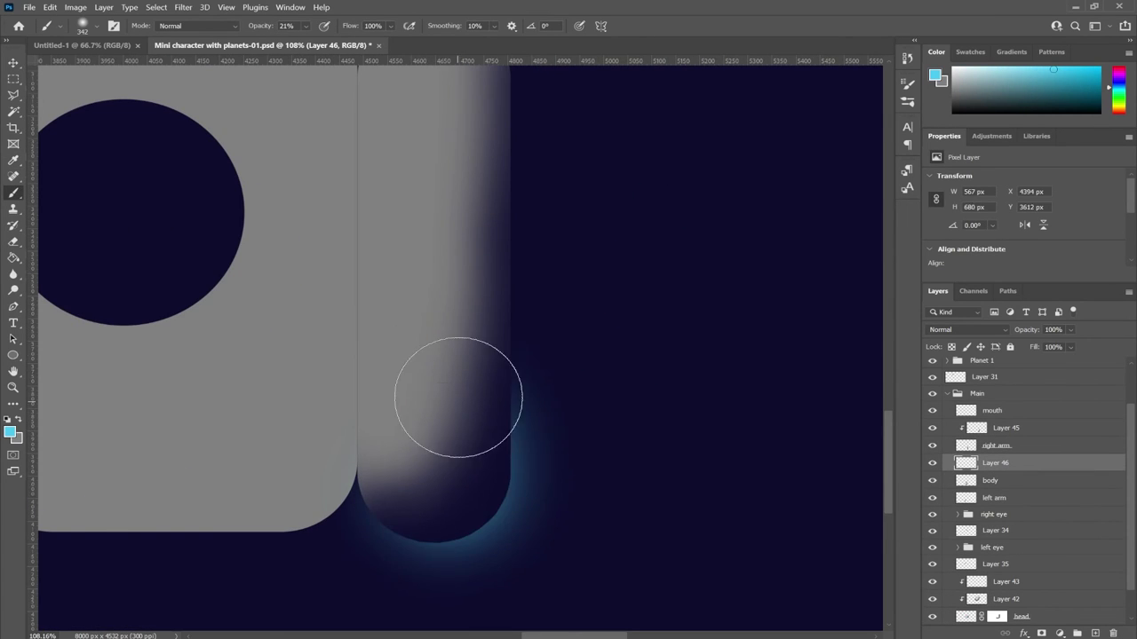
scroll(456, 393, down, 2)
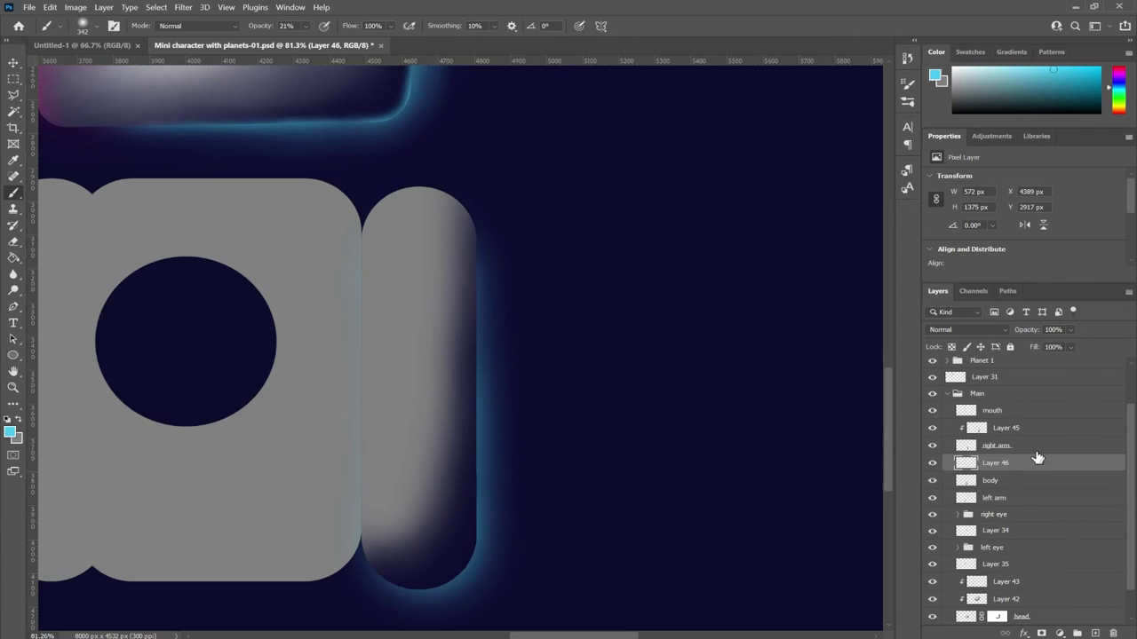
- Return to Layer 45 and refine the right arm's shading strokes
click(1006, 427)
scroll(421, 562, up, 4)
drag(535, 433, 525, 563)
scroll(521, 497, down, 3)
mouse_move(520, 442)
mouse_down()
mouse_move(357, 492)
mouse_move(511, 423)
mouse_up()
scroll(497, 497, down, 2)
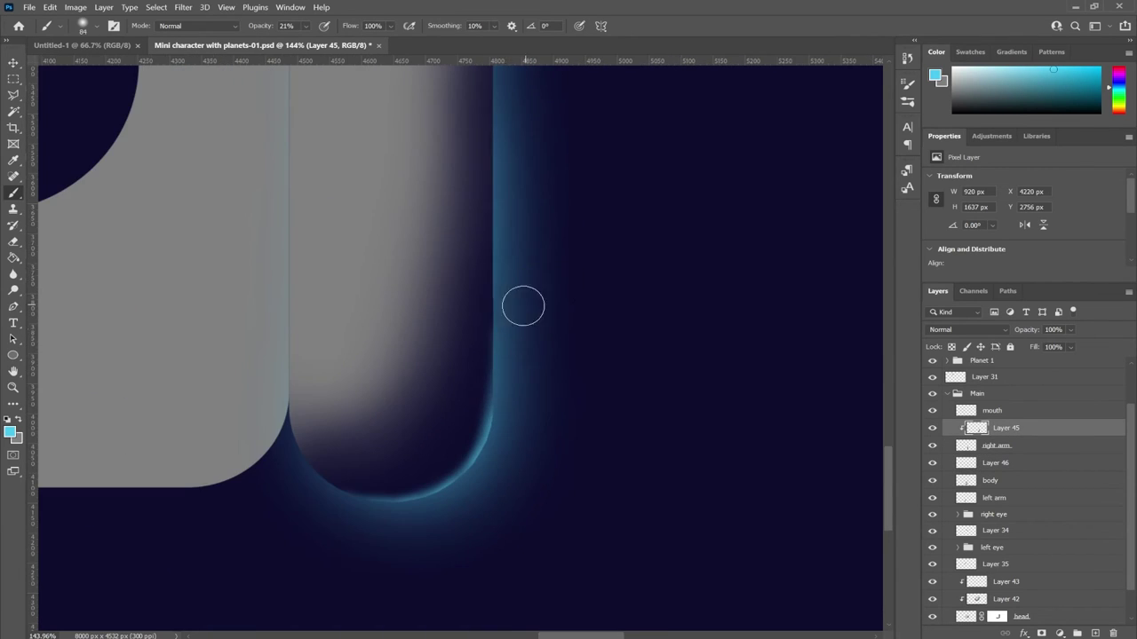
scroll(541, 240, up, 1)
scroll(559, 382, up, 1)
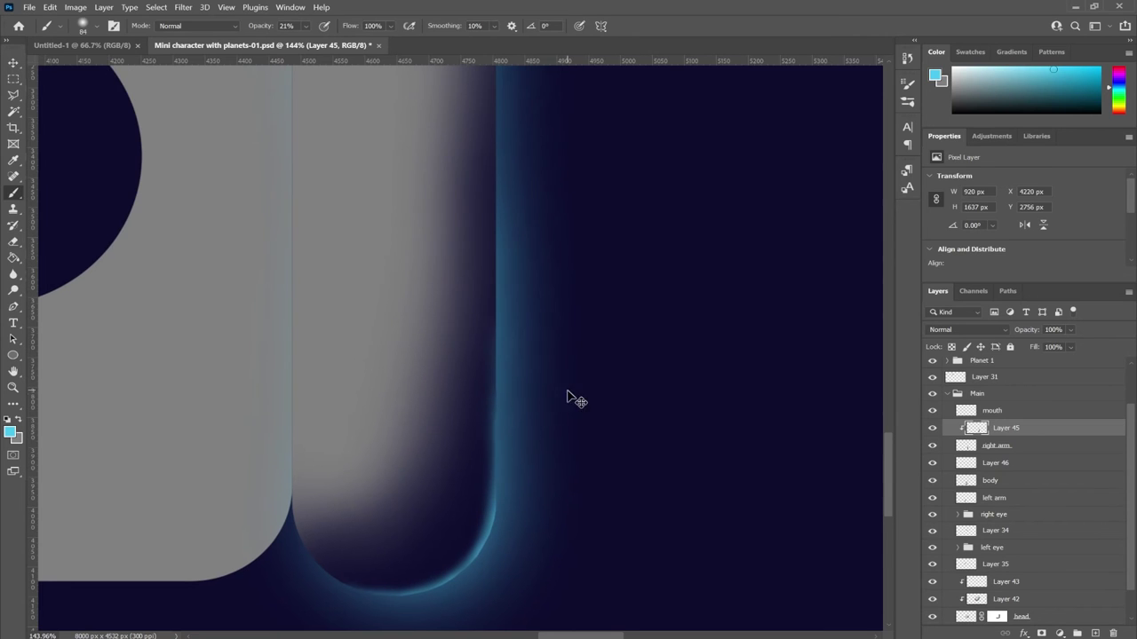
scroll(516, 505, down, 2)
scroll(474, 531, up, 3)
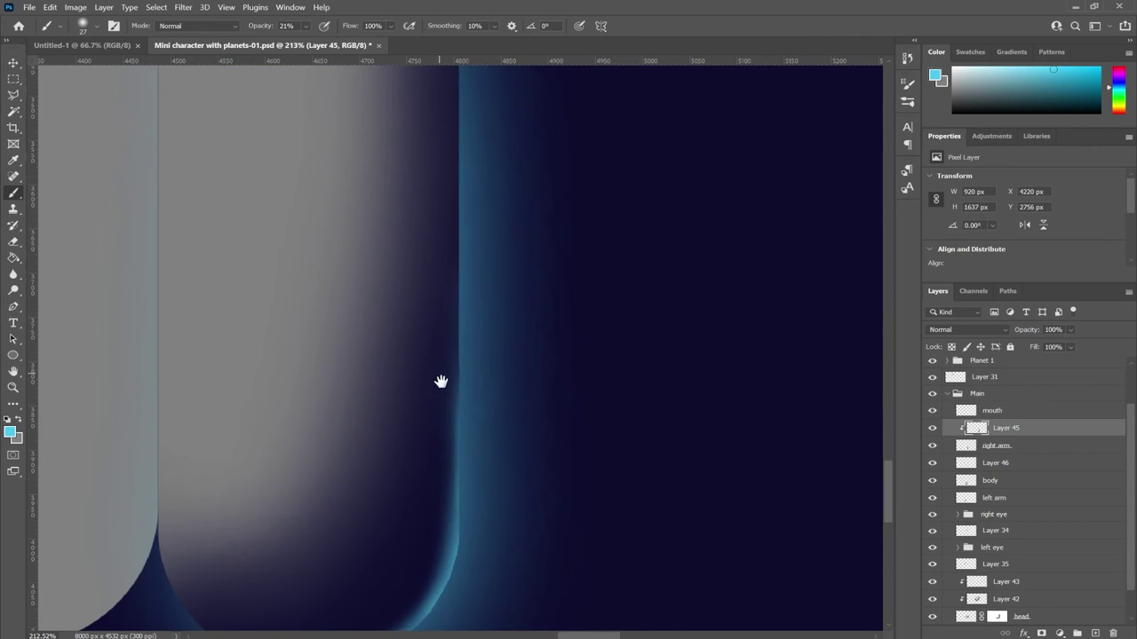
scroll(458, 442, up, 1)
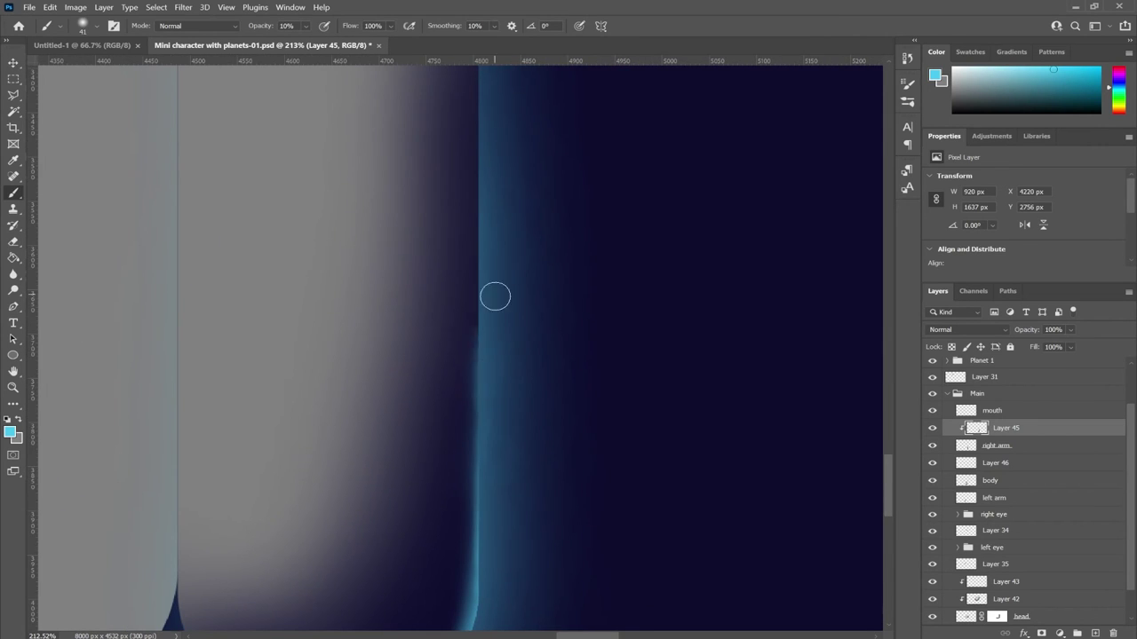
- Paint a light blue glow up the arm's right edge and add a new layer clipped to the body
drag(495, 336, 492, 149)
scroll(471, 427, down, 3)
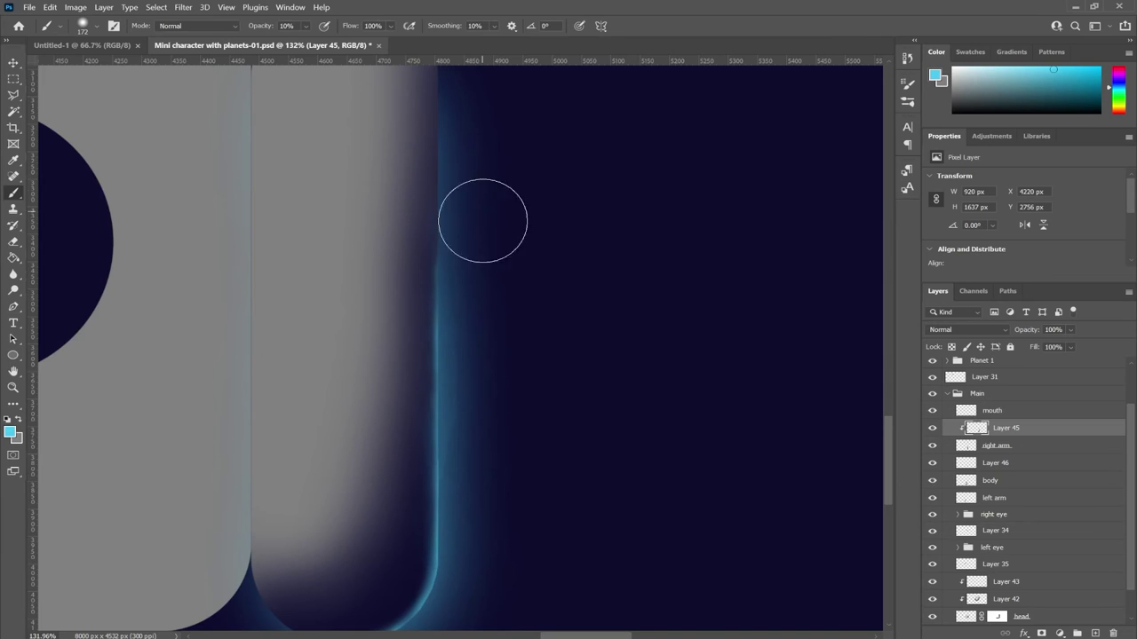
scroll(482, 293, down, 2)
scroll(396, 507, down, 3)
scroll(396, 506, up, 1)
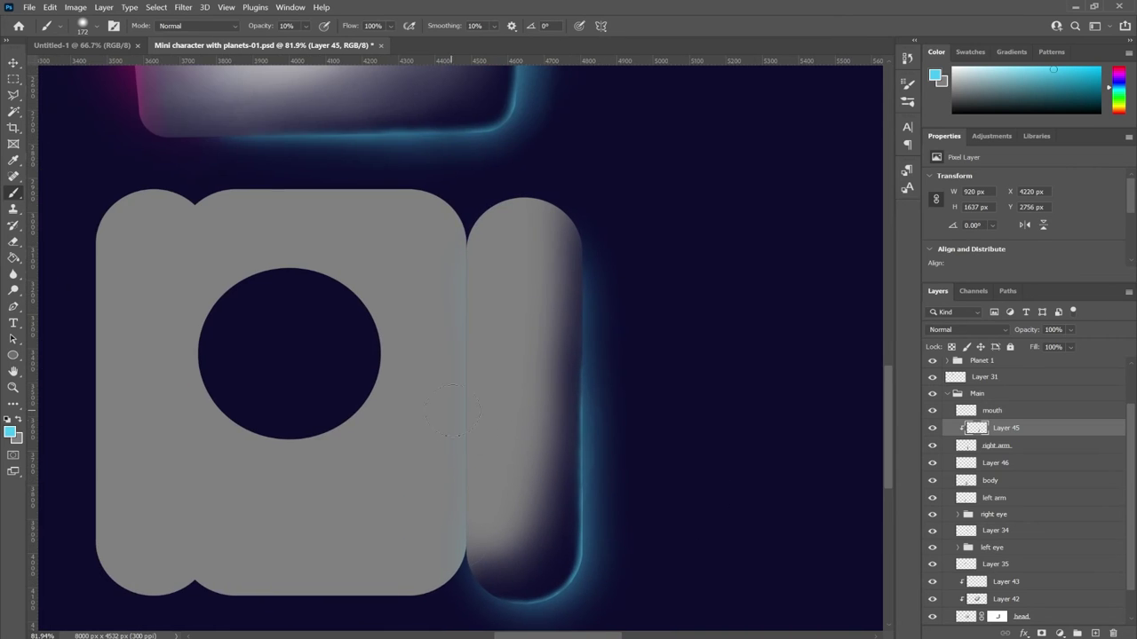
scroll(396, 506, up, 1)
click(989, 480)
key(ctrl+shift+alt+n)
- Clip a new layer to the body and paint 30% dark navy shadows on its bottom, edges, top and arm crevice
key(ctrl+alt+g)
alt+click(826, 388)
key(3)
drag(533, 533, 498, 462)
mouse_move(537, 196)
mouse_down()
mouse_move(178, 566)
mouse_move(284, 568)
mouse_up()
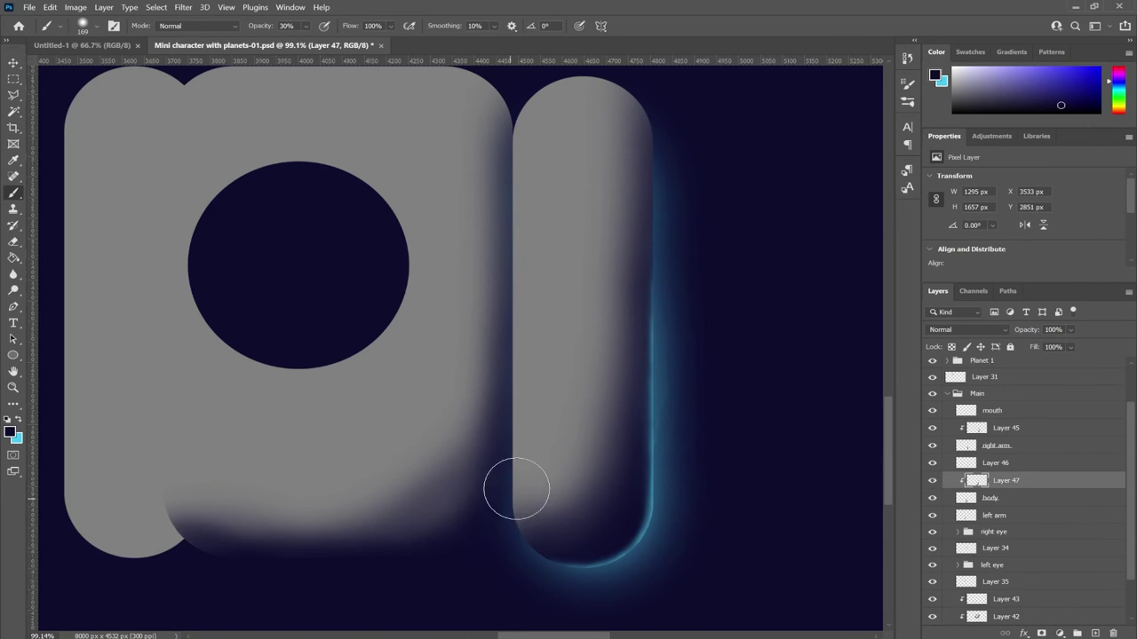
scroll(515, 482, up, 3)
drag(500, 367, 487, 399)
scroll(487, 399, down, 3)
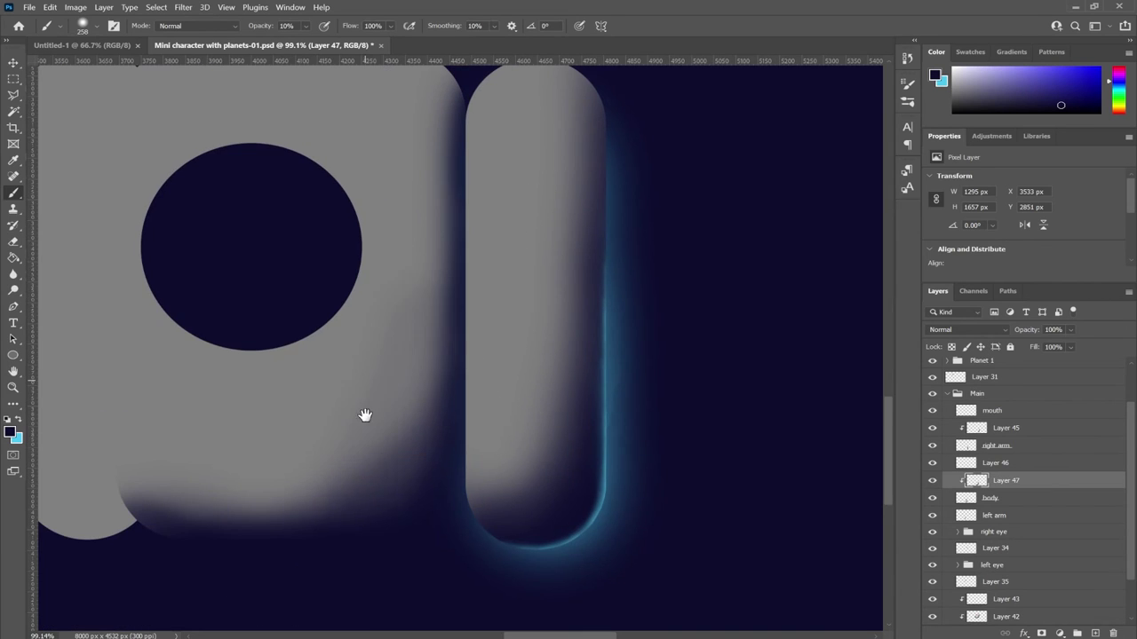
scroll(365, 414, down, 2)
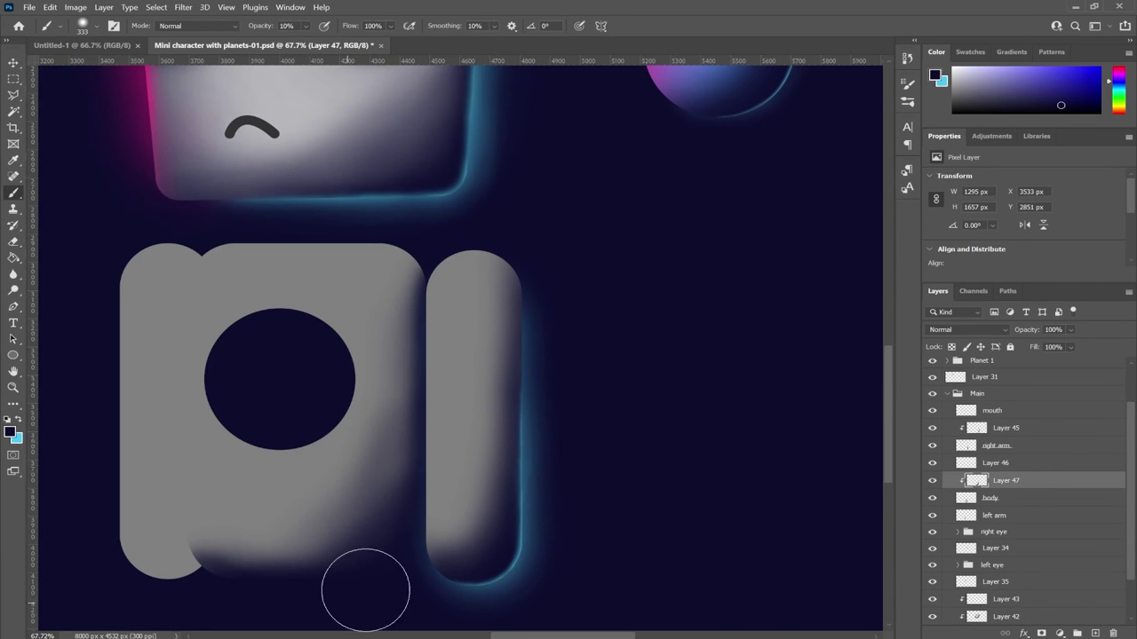
drag(436, 246, 390, 234)
drag(109, 232, 216, 241)
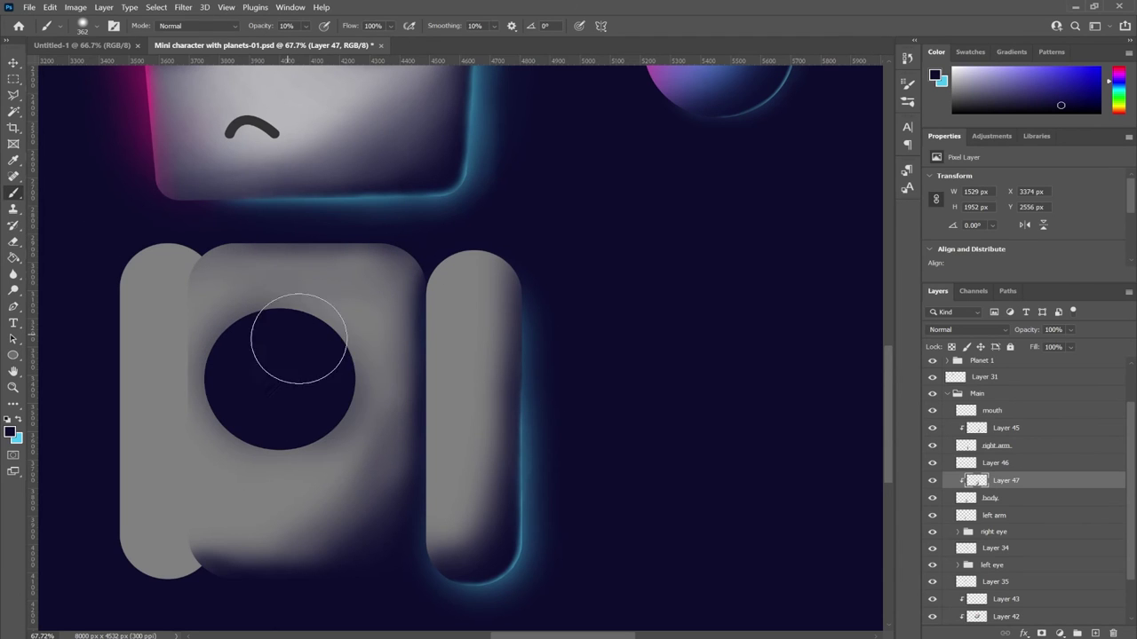
- Add clipped Layer 48 with a soft light-blue shadow, then brighten the body's right edge on Layer 47
ctrl+click(1094, 634)
key(x)
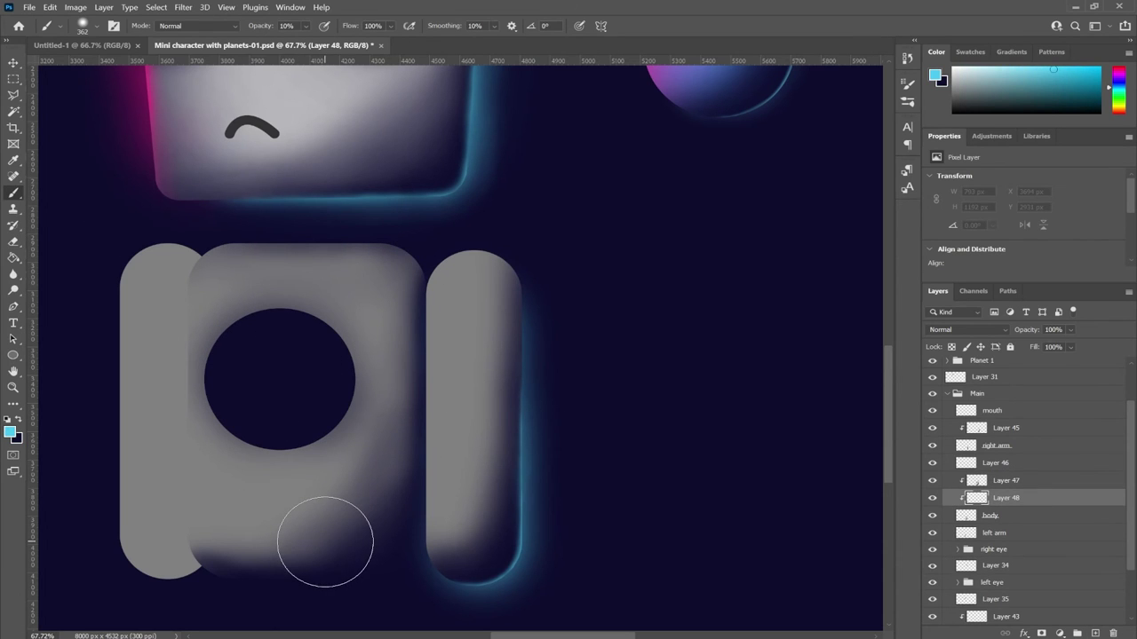
mouse_move(1025, 499)
mouse_down()
mouse_move(1033, 479)
mouse_move(1030, 524)
mouse_up()
key(3)
drag(343, 539, 267, 555)
key(v)
click(564, 561)
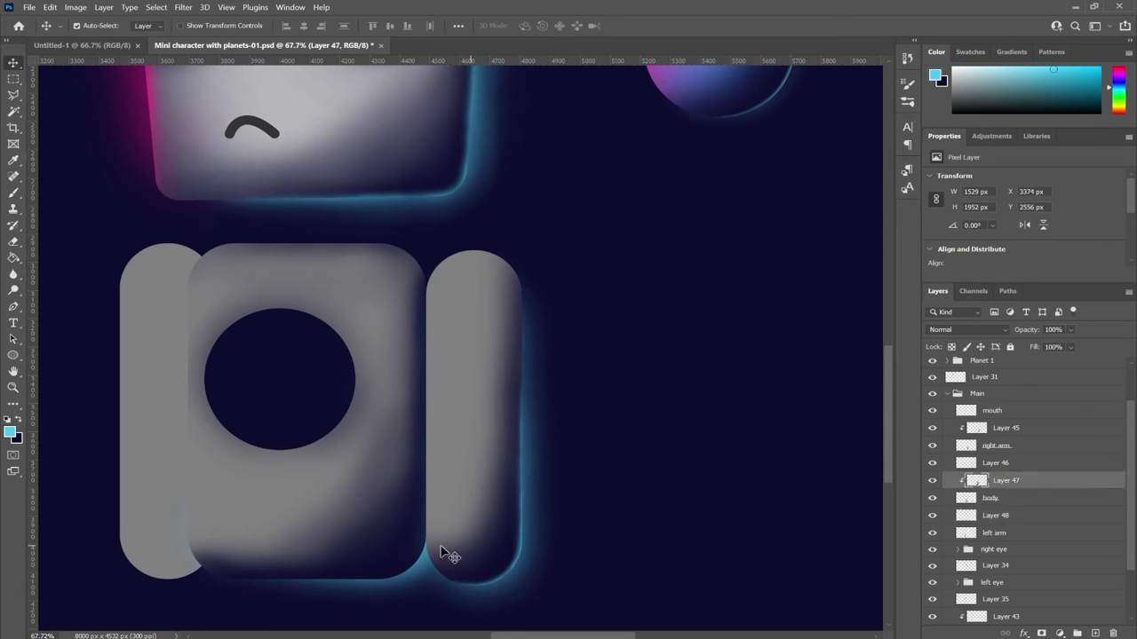
scroll(360, 573, up, 1)
key(b)
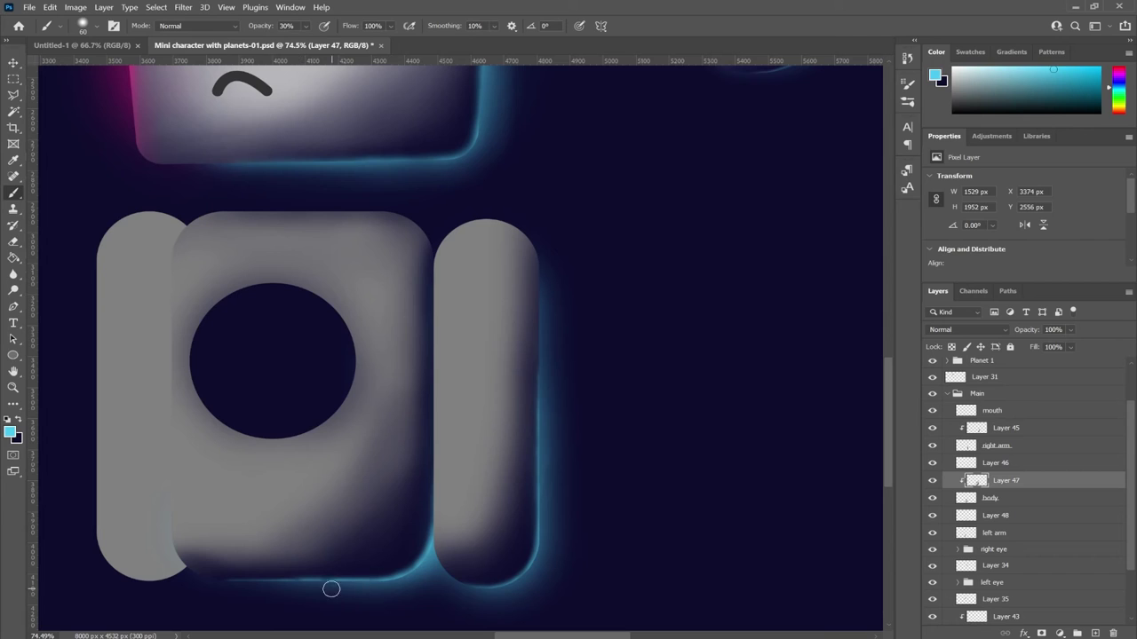
drag(446, 274, 459, 481)
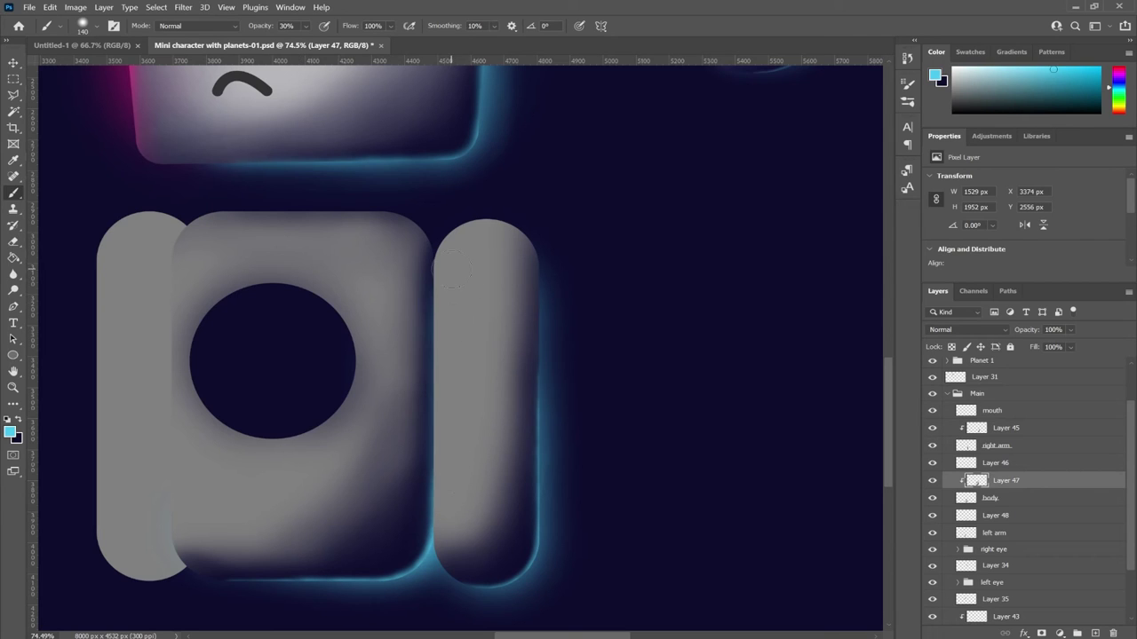
scroll(545, 274, left, 3)
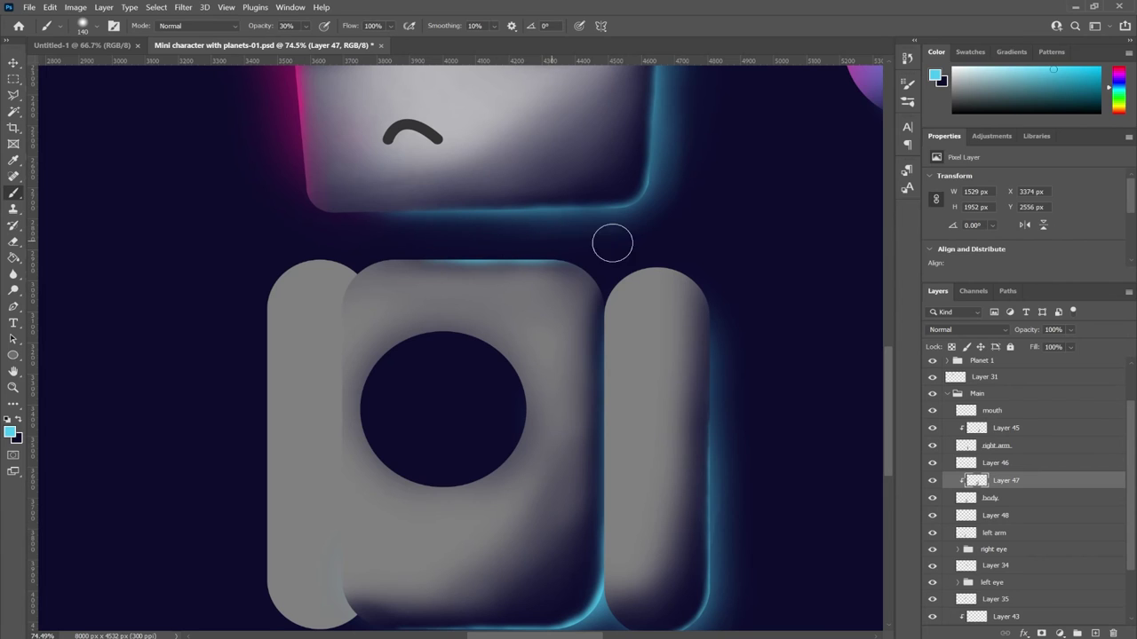
- Shade the right arm's top and left edge in dark navy
click(1013, 430)
key(x)
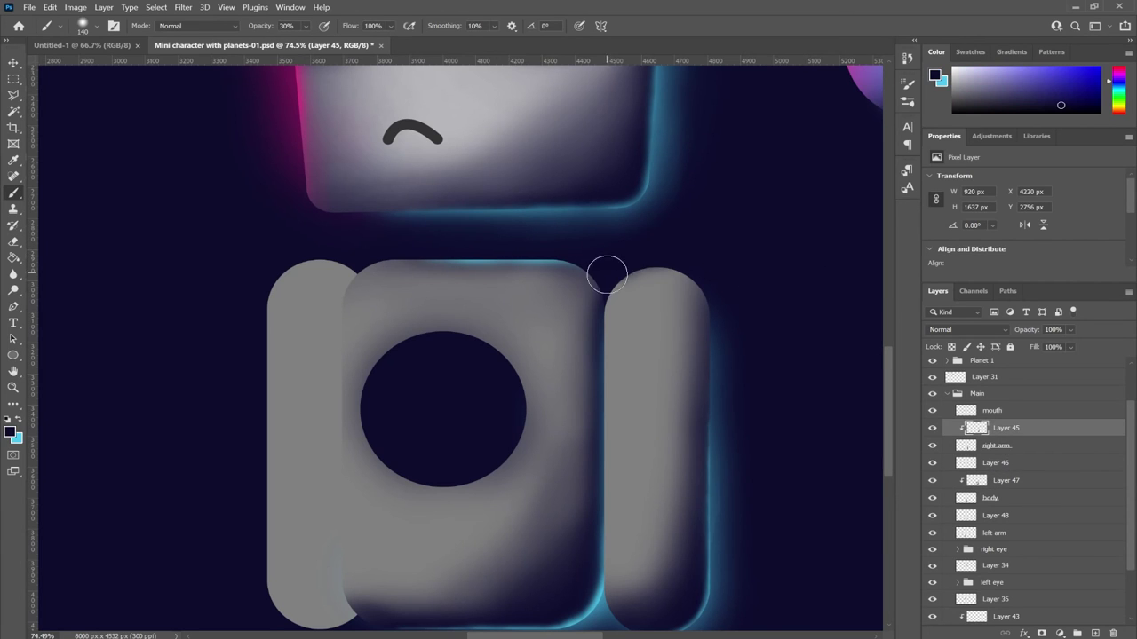
drag(665, 244, 704, 262)
mouse_move(604, 293)
mouse_down()
mouse_move(583, 274)
mouse_move(563, 461)
mouse_up()
drag(568, 391, 584, 406)
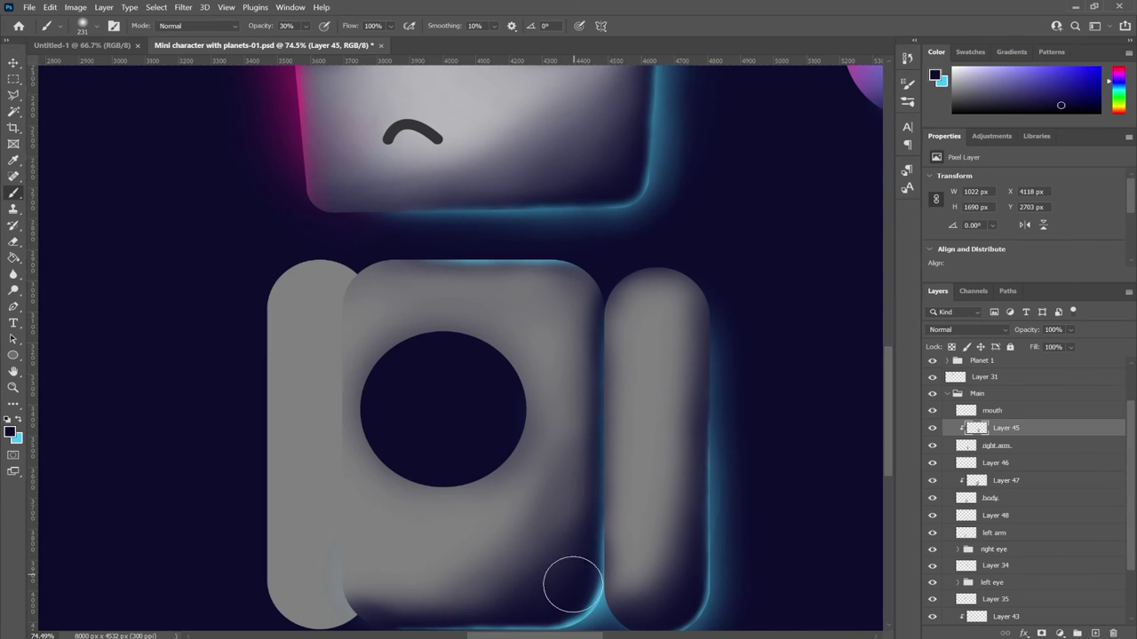
- Paint a 10% cyan glow on the chest hole's top rim and shade the body's left edge navy
alt+click(637, 204)
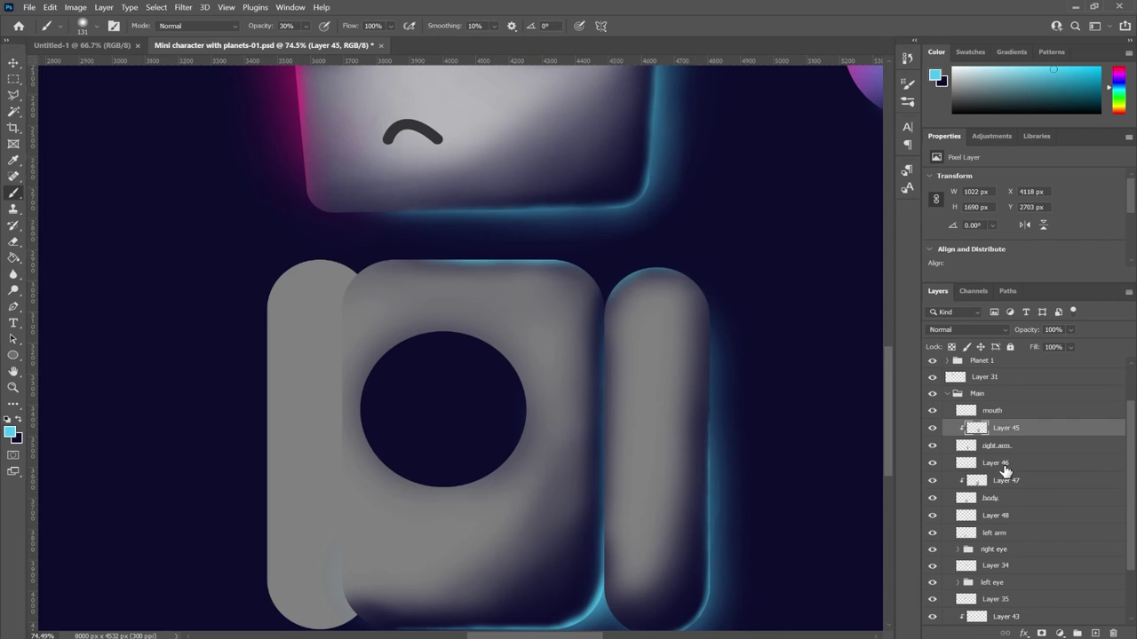
click(1006, 479)
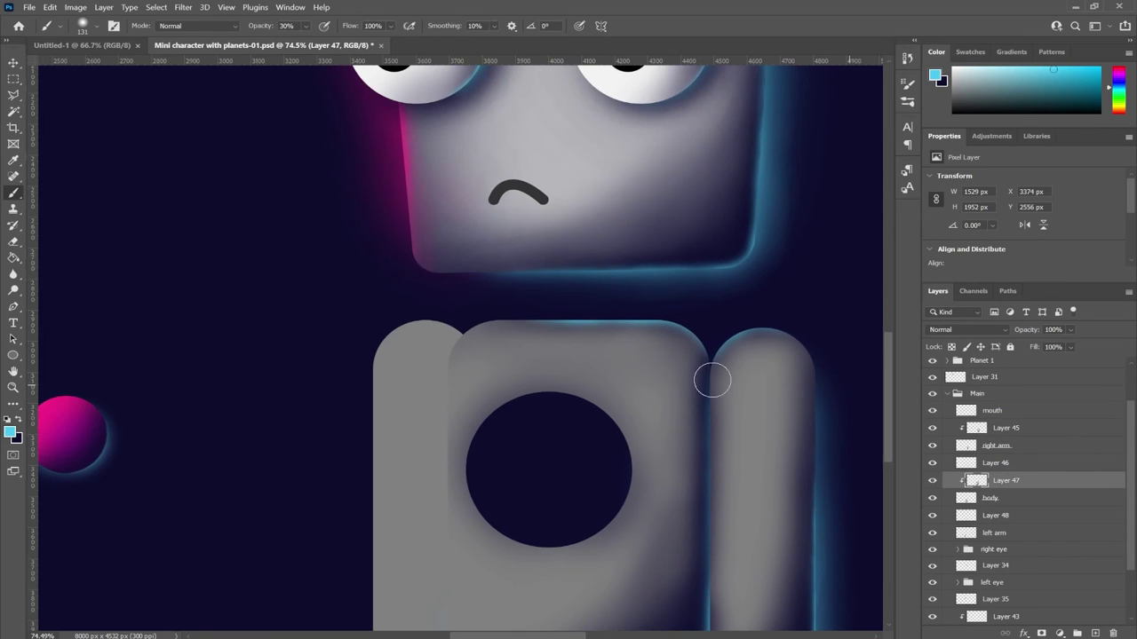
key(1)
key(x)
key(x)
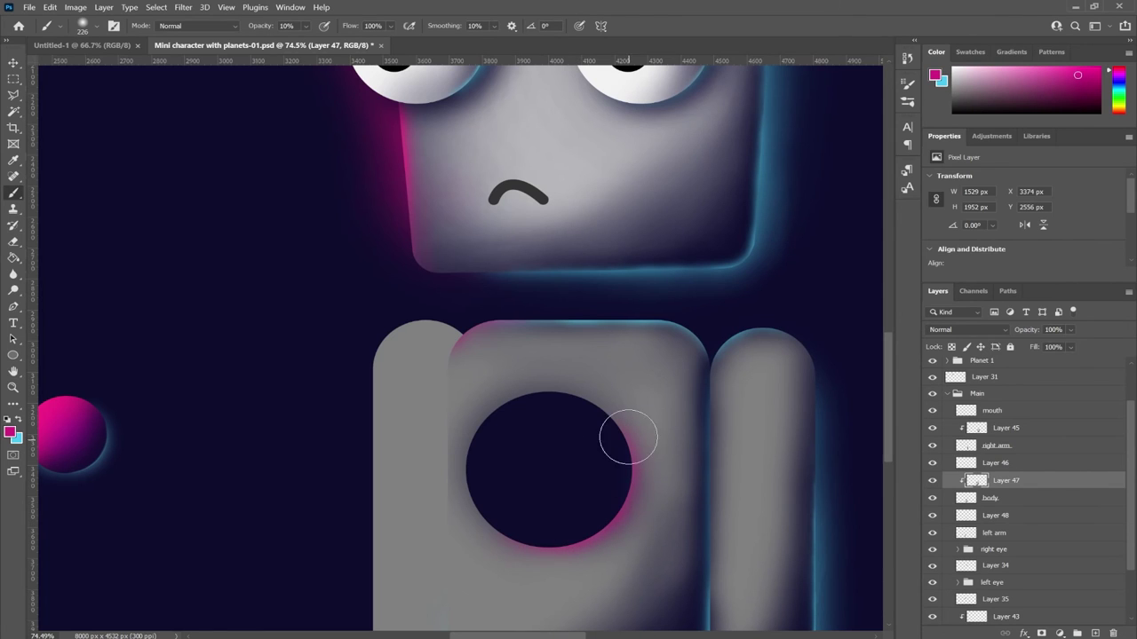
key(x)
drag(518, 444, 577, 428)
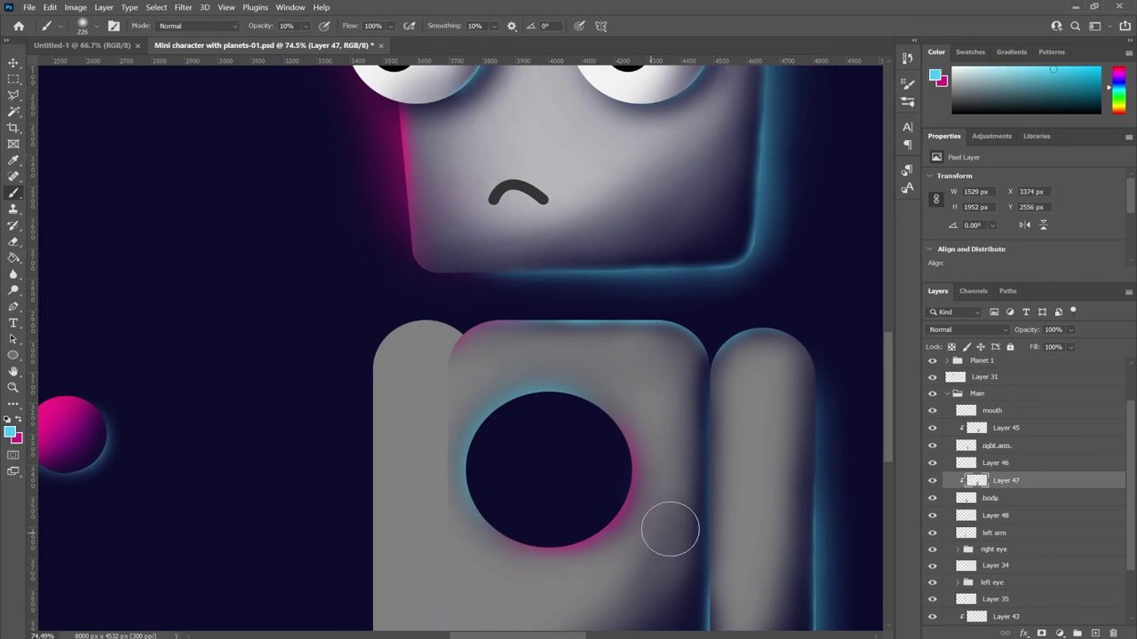
key(x)
alt+click(272, 337)
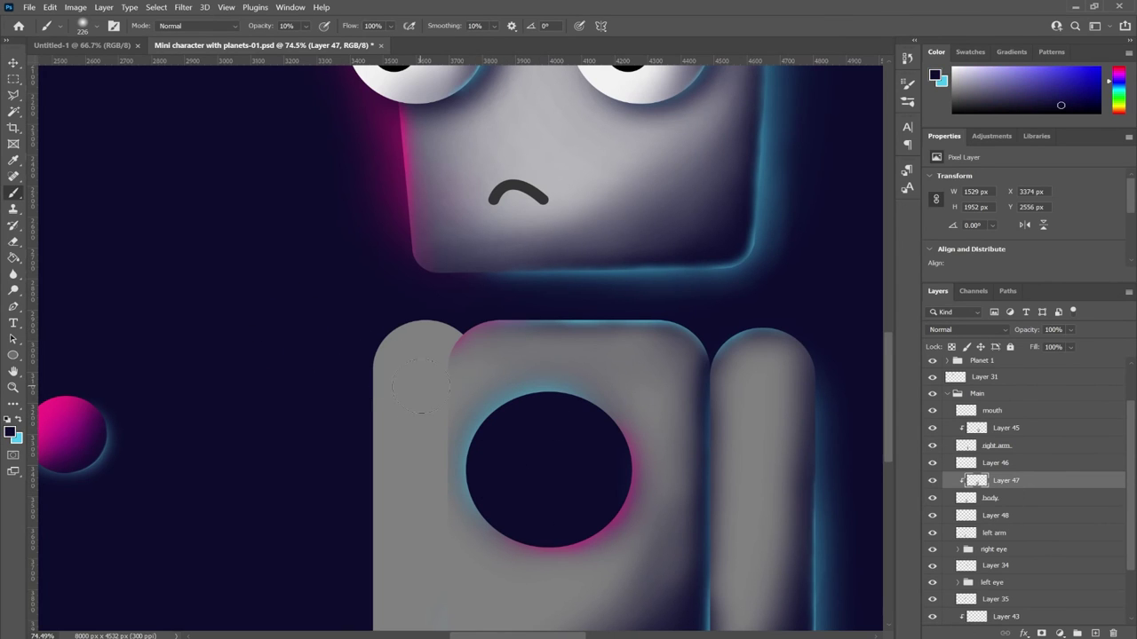
scroll(426, 378, down, 3)
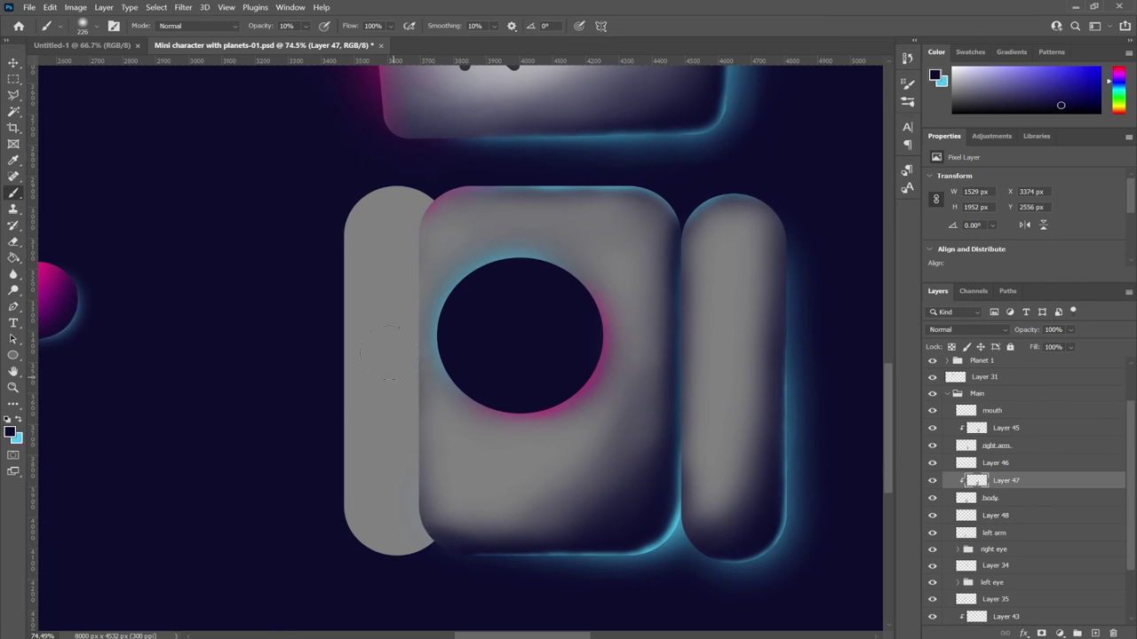
drag(410, 535, 392, 233)
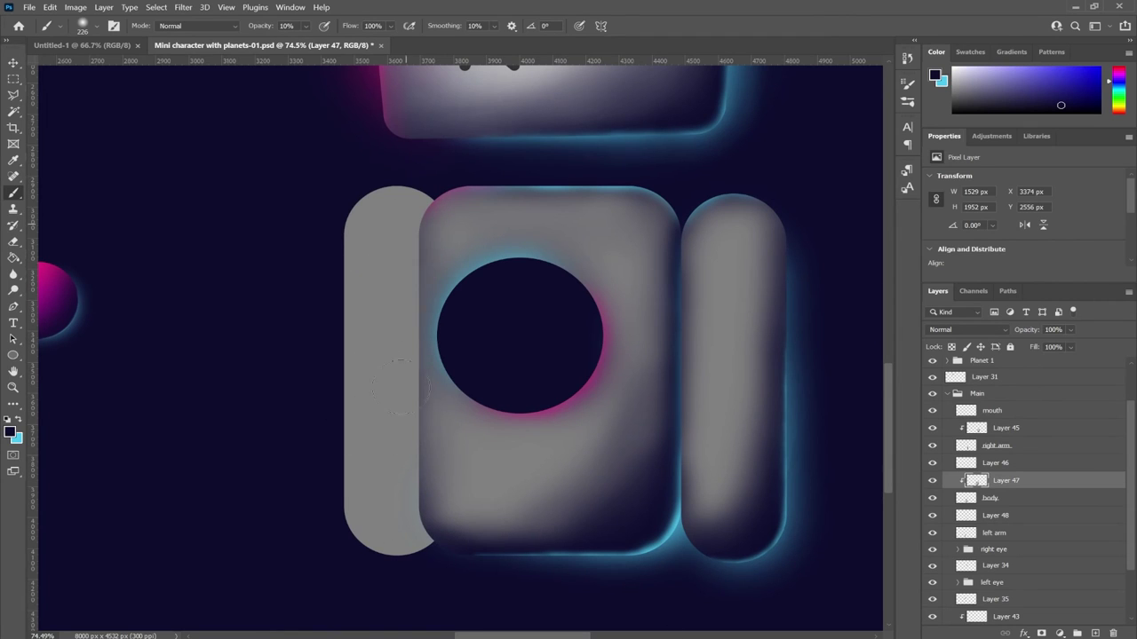
scroll(1015, 469, up, 1)
- Add a new layer clipped to the left arm and shade its top and right edge
click(993, 550)
key(ctrl+shift+alt+n)
key(ctrl+alt+g)
click(426, 236)
mouse_move(428, 233)
mouse_down()
mouse_move(431, 550)
mouse_move(383, 524)
mouse_move(423, 524)
mouse_move(428, 378)
mouse_move(449, 355)
mouse_move(450, 539)
mouse_up()
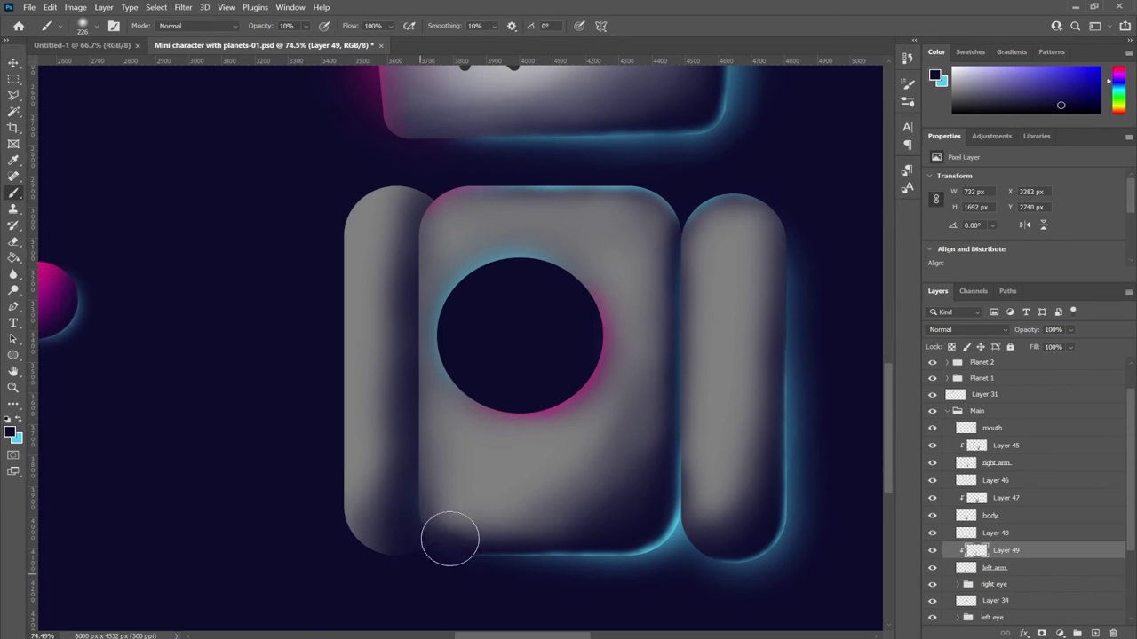
- With a larger brush, add more shading to the left arm and its outer left edge
key(bracketright)
mouse_move(347, 489)
mouse_down()
mouse_move(405, 292)
mouse_move(406, 436)
mouse_up()
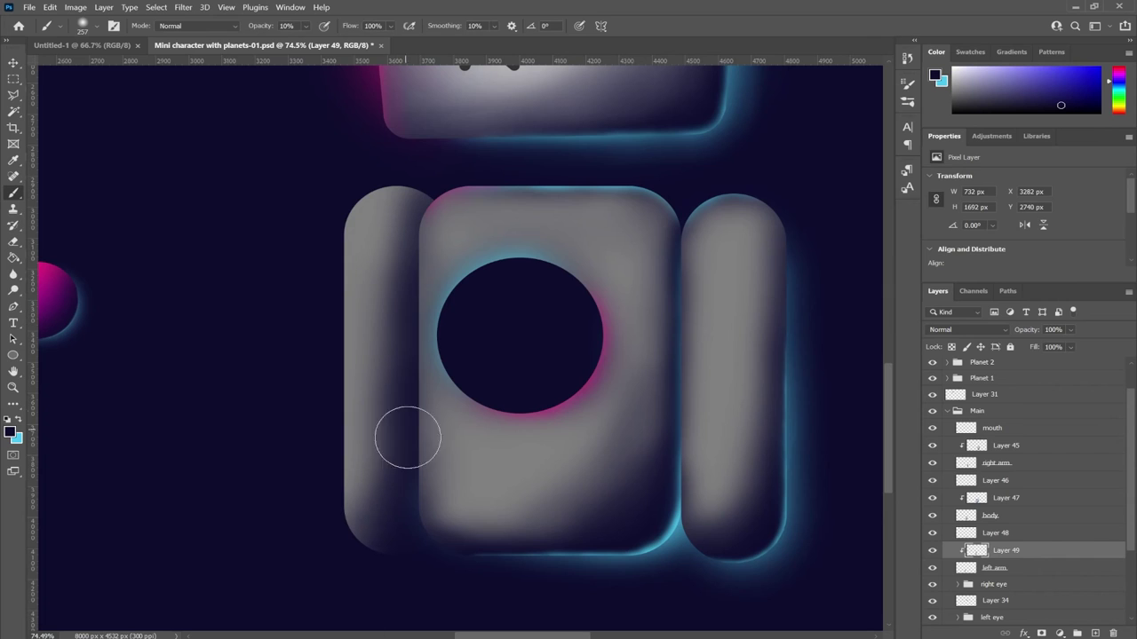
mouse_move(392, 167)
mouse_down()
mouse_move(367, 177)
mouse_move(341, 284)
mouse_move(367, 584)
mouse_move(287, 448)
mouse_up()
key(ctrl+z)
key(ctrl+shift+z)
drag(876, 427, 837, 448)
- Paint a soft cyan glow on new Layer 50 and soft light along the left arm's edge
click(995, 568)
ctrl+click(1077, 634)
key(x)
mouse_move(376, 545)
mouse_down()
mouse_move(353, 553)
mouse_move(407, 487)
mouse_move(563, 380)
mouse_up()
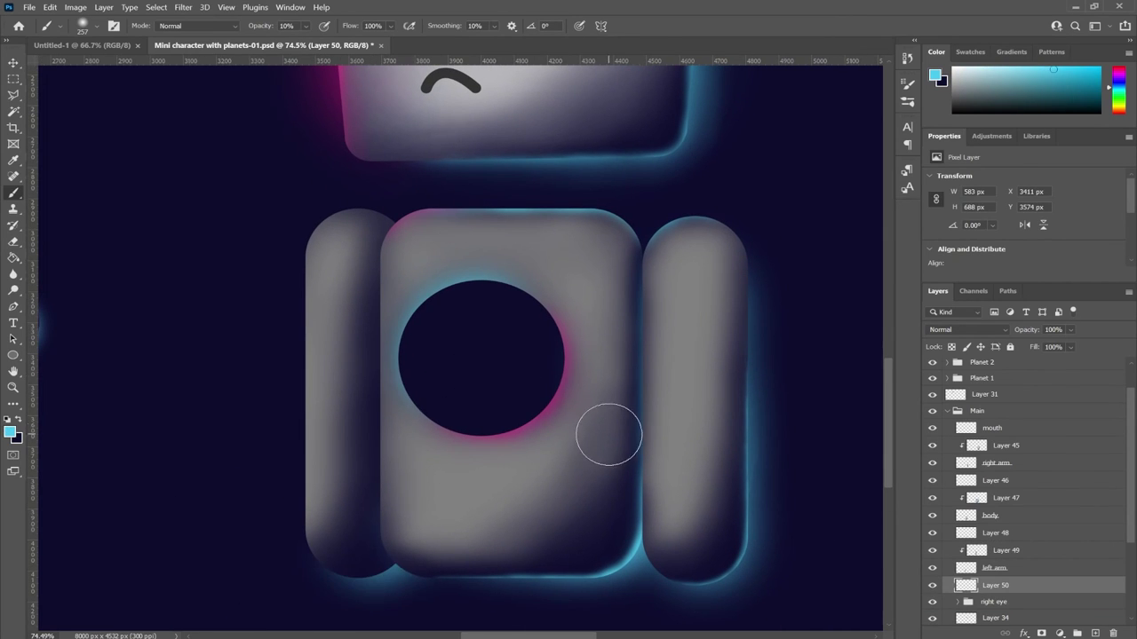
click(1004, 550)
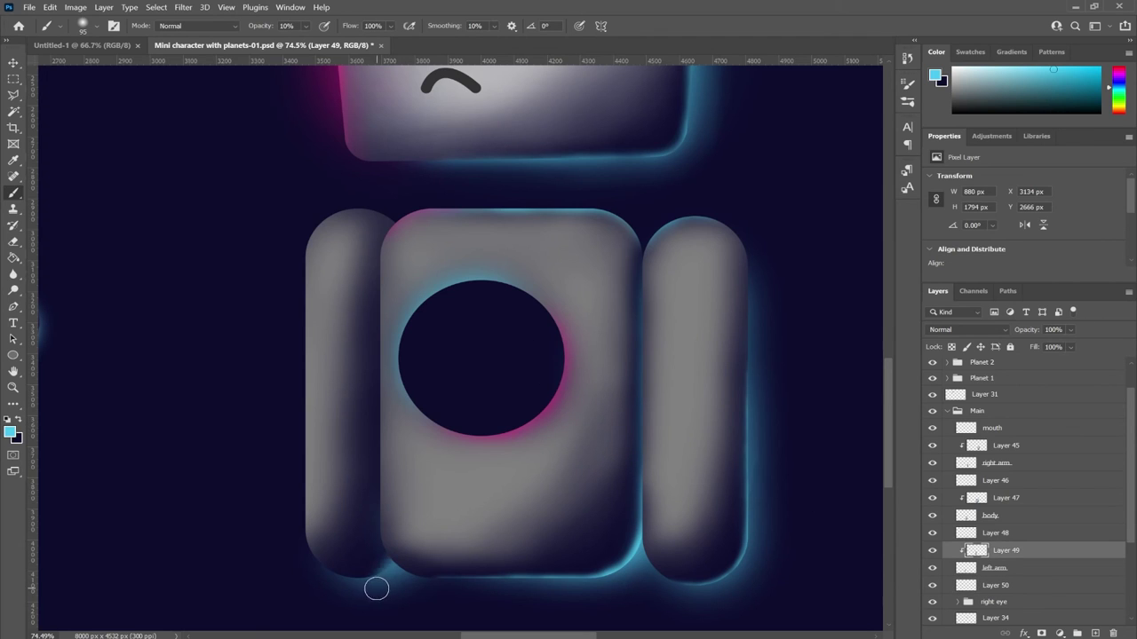
drag(426, 287, 424, 474)
- Paint a blue glow inside the chest hole and pick magenta from the pink planet
click(994, 533)
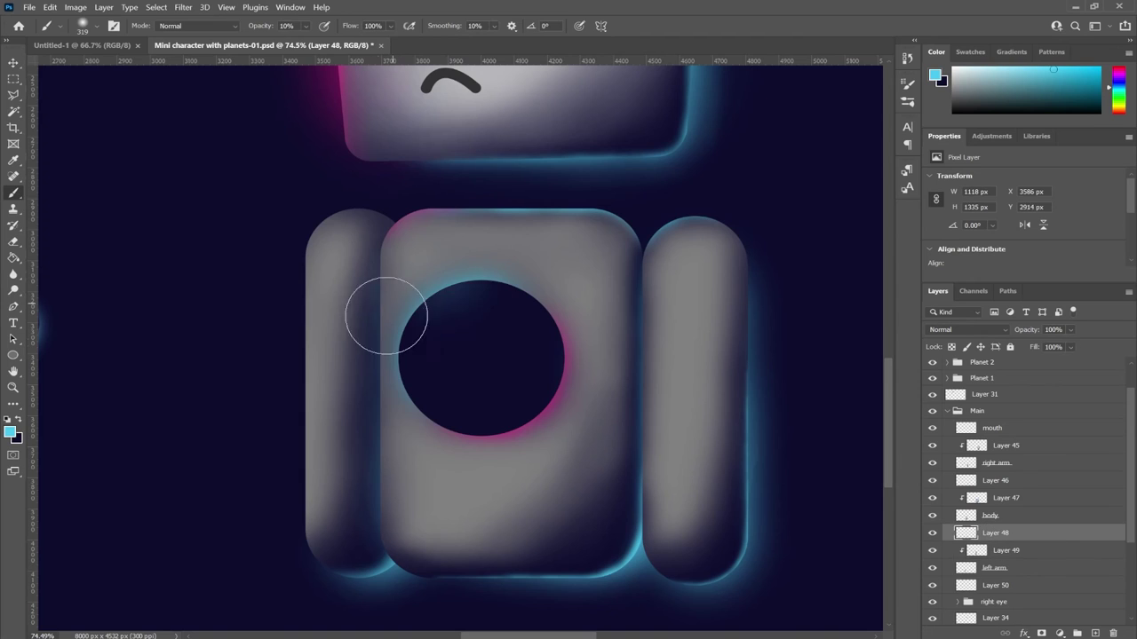
key(bracketright)
key(bracketright)
drag(424, 314, 525, 432)
key(bracketleft)
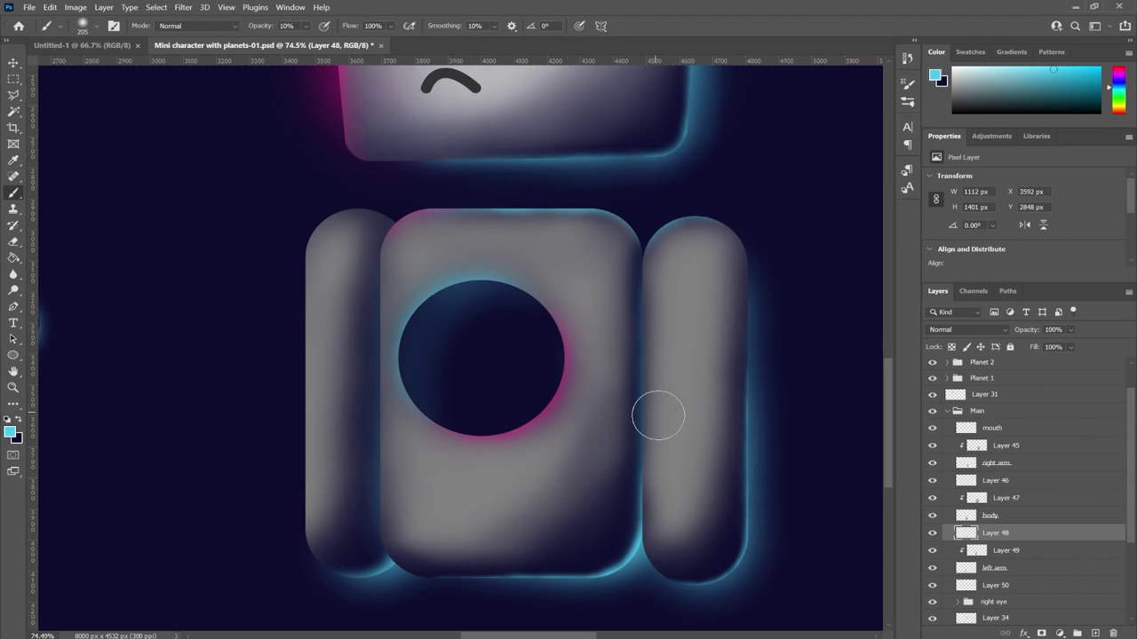
drag(326, 346, 472, 347)
alt+click(145, 302)
drag(697, 323, 626, 322)
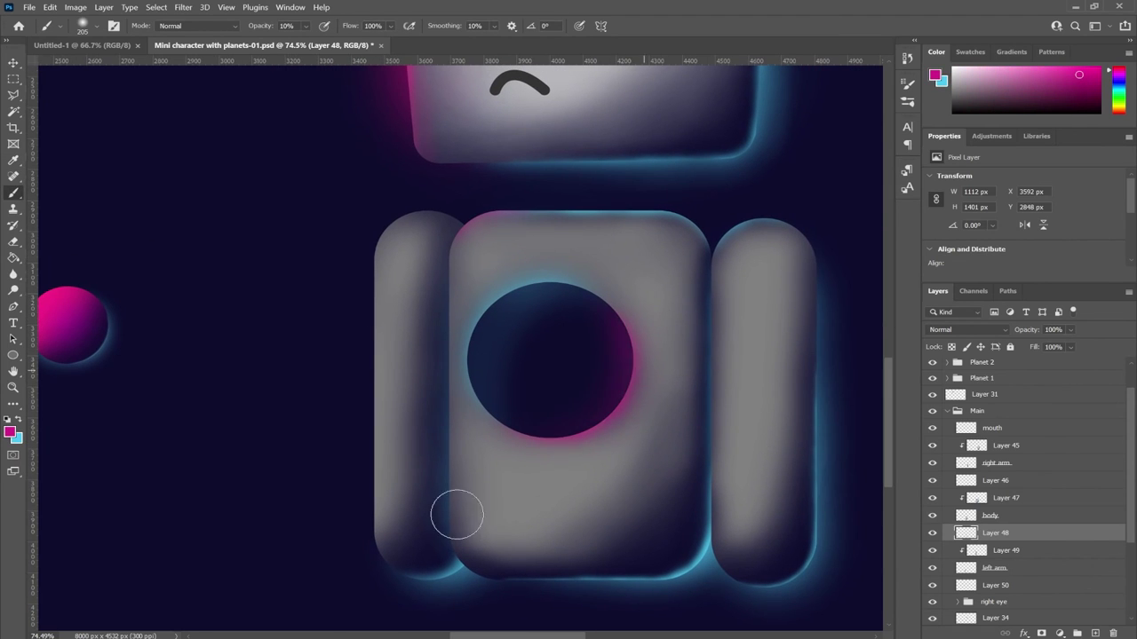
drag(646, 318, 577, 306)
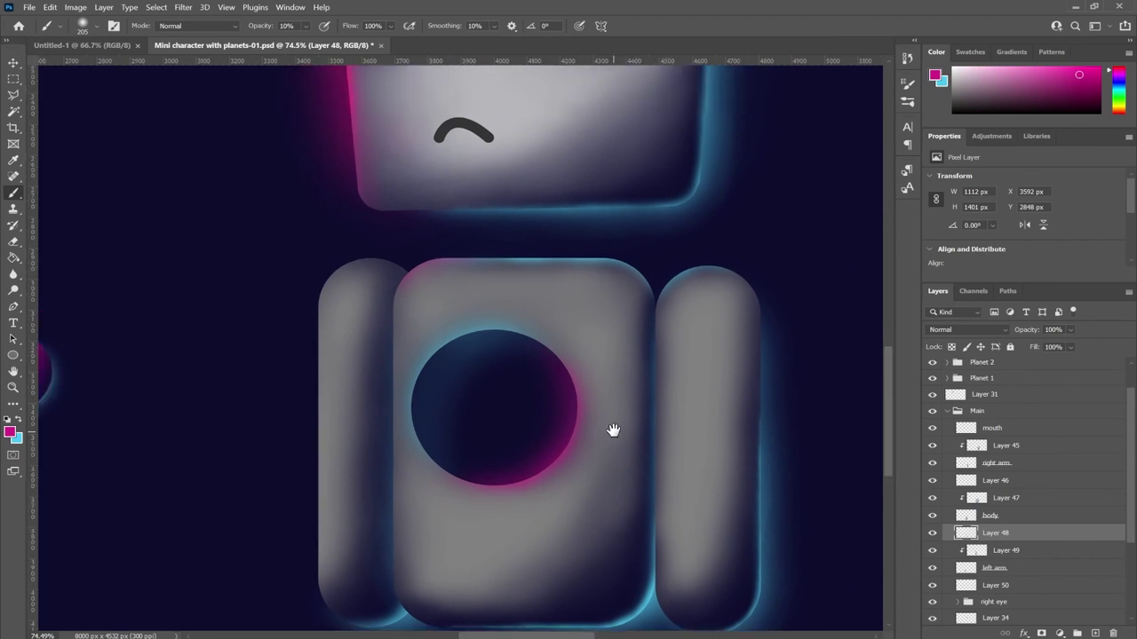
- Select the left arm's shading layer and enlarge the brush
click(1021, 581)
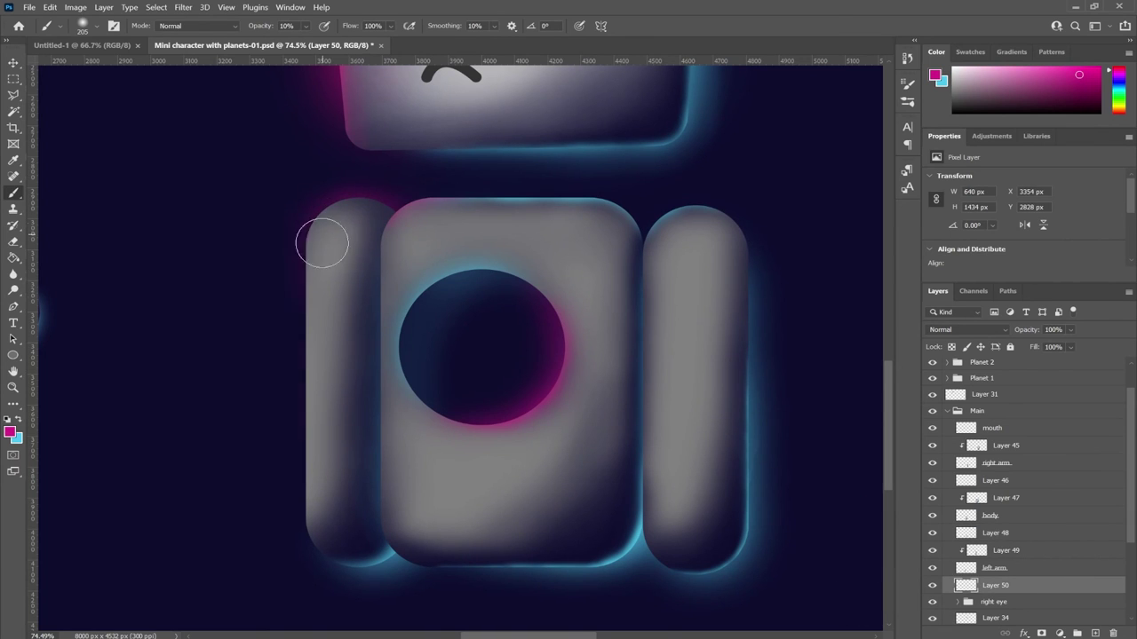
scroll(378, 314, down, 1)
scroll(380, 414, down, 1)
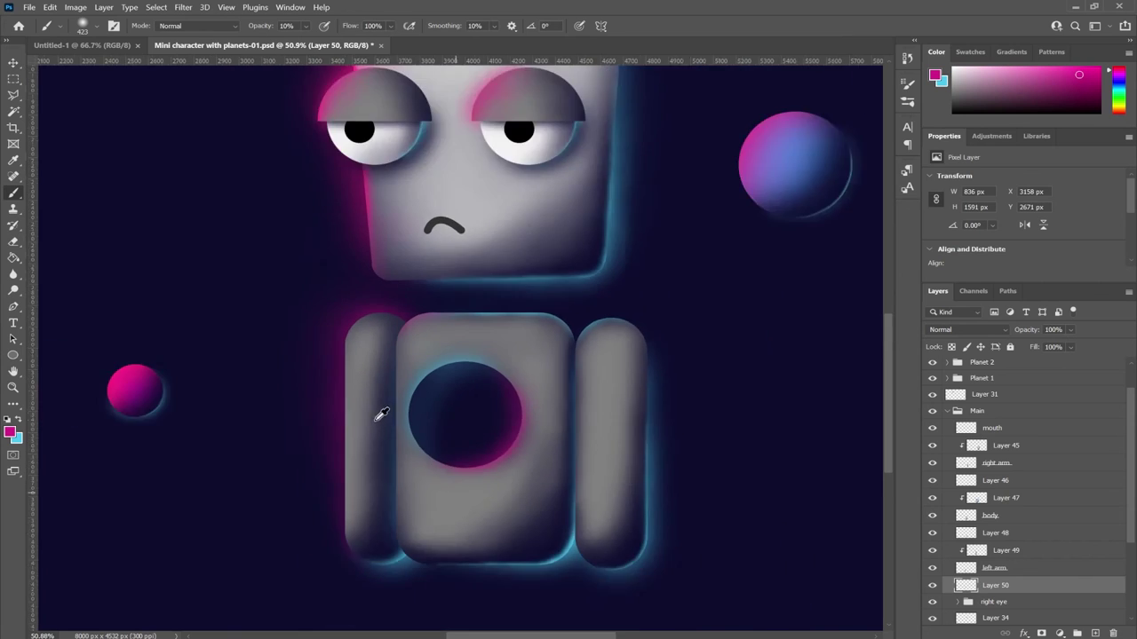
scroll(380, 415, up, 2)
scroll(427, 373, up, 2)
ctrl+click(421, 330)
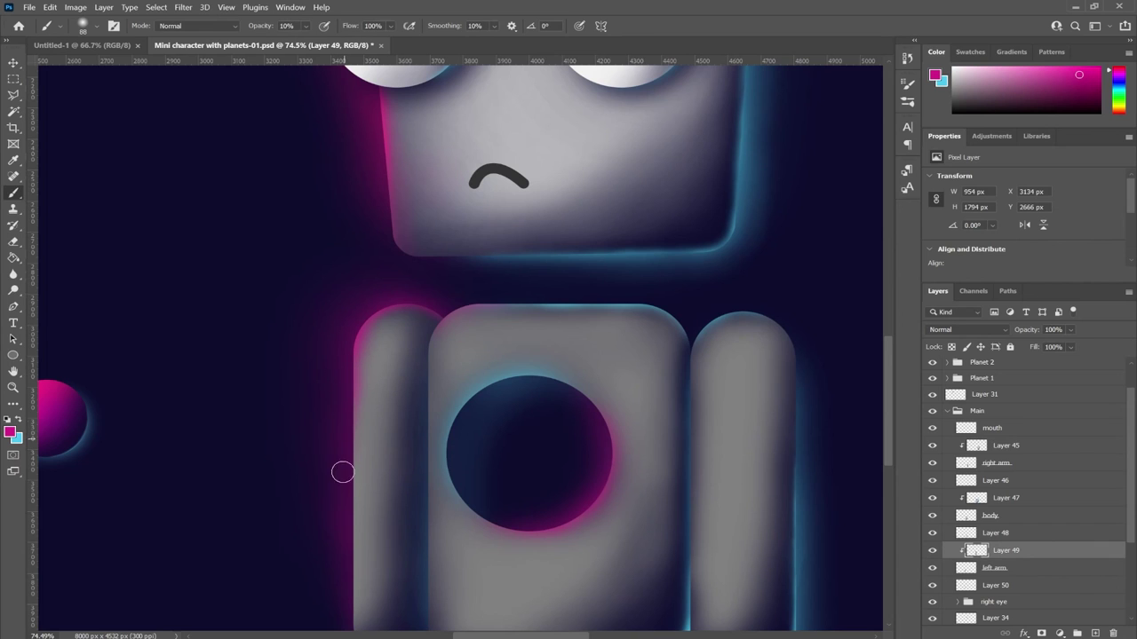
drag(347, 322, 366, 322)
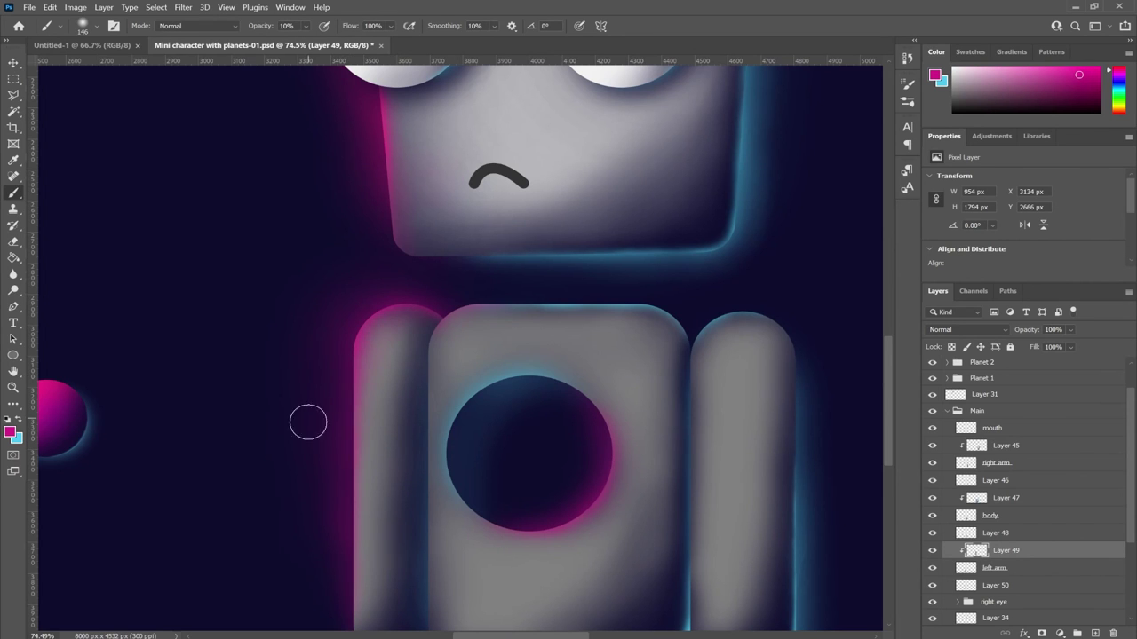
scroll(293, 458, down, 3)
key(v)
scroll(558, 398, down, 2)
scroll(553, 355, down, 3)
scroll(589, 417, down, 3)
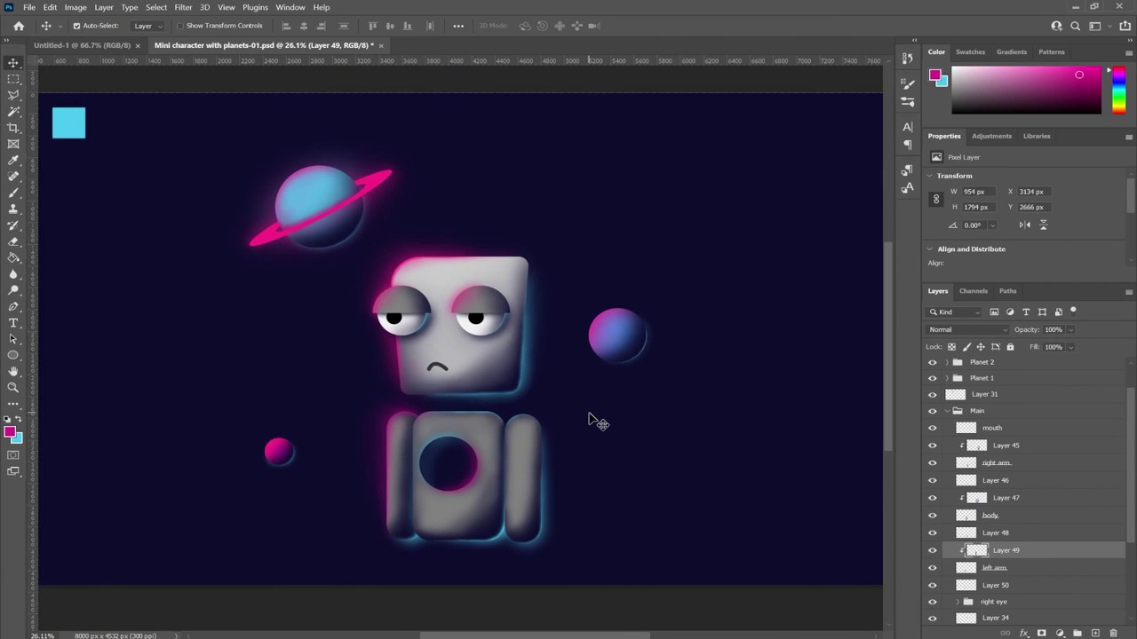
scroll(423, 449, up, 3)
- Try dark navy shading on the hole's upper-left rim on Layer 47, undo it, then select Layer 48
key(b)
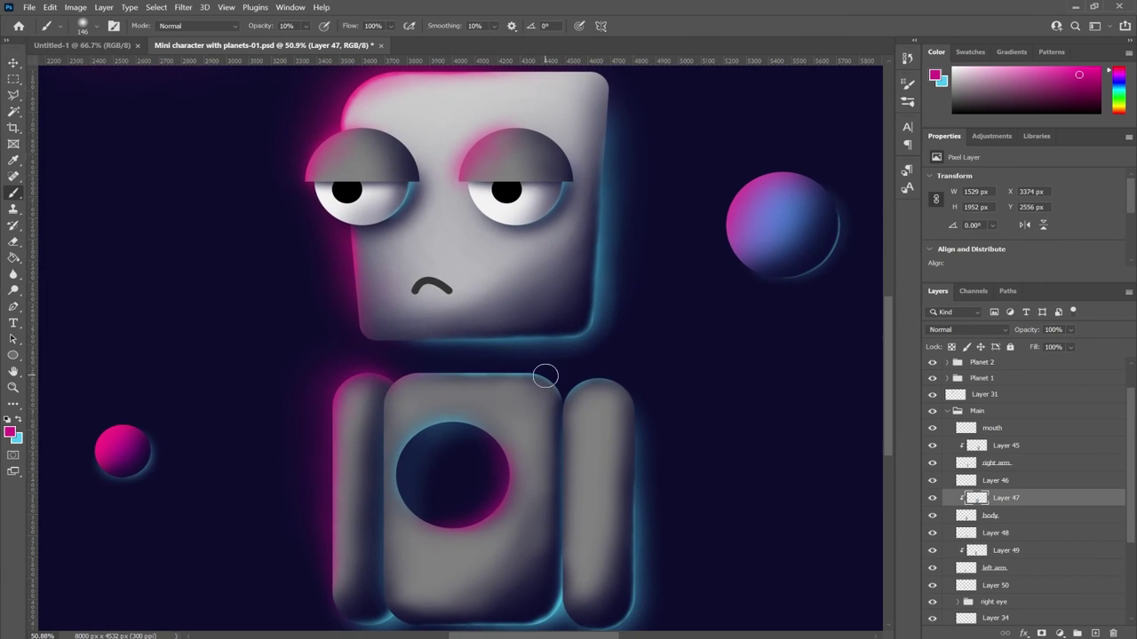
alt+click(465, 372)
right_click(423, 403)
key(Escape)
key(bracketright)
key(bracketright)
key(bracketright)
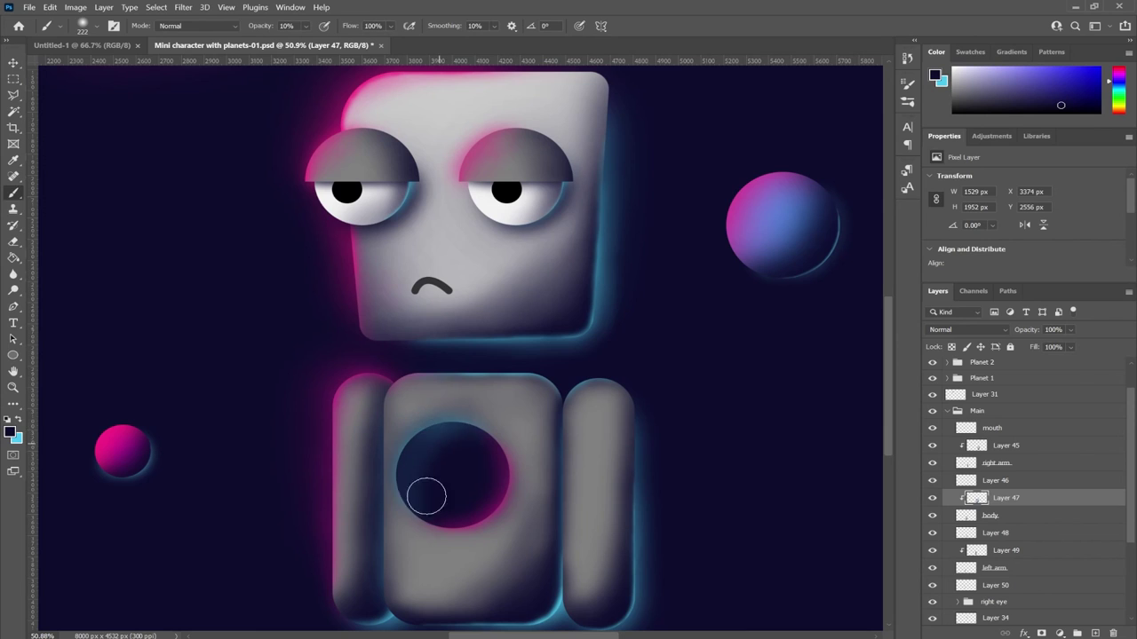
drag(433, 425, 408, 471)
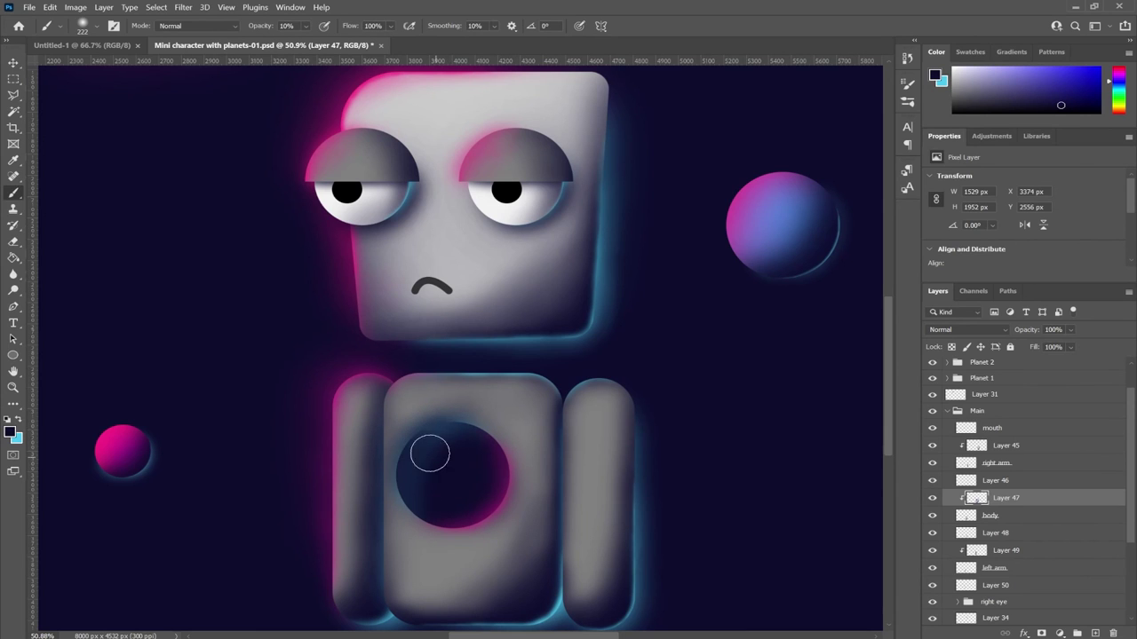
key(ctrl+z)
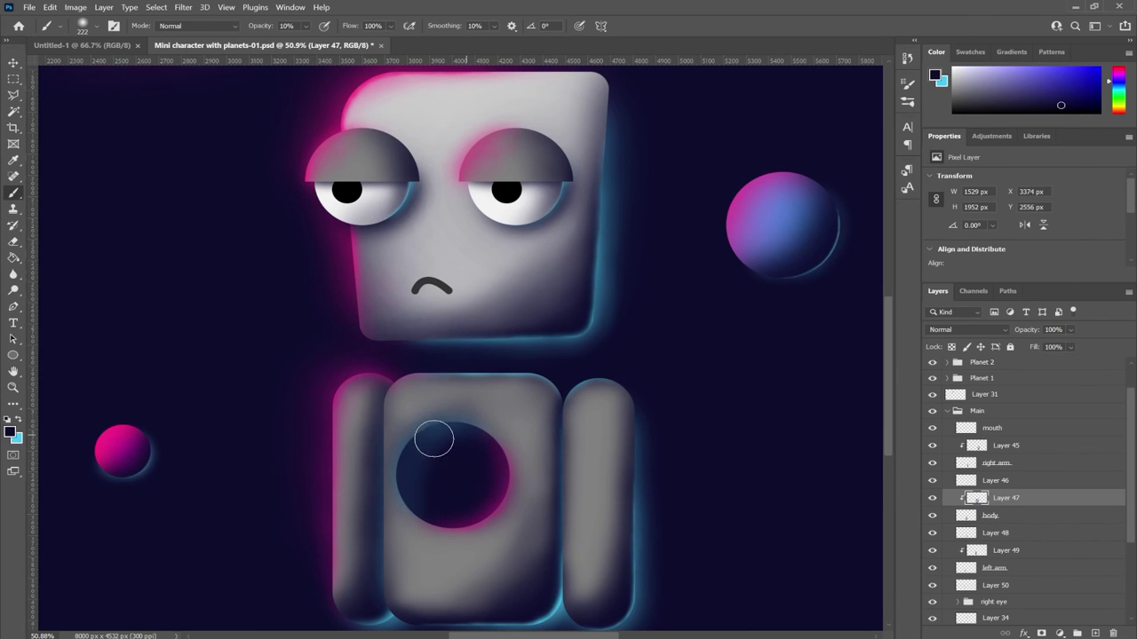
click(1001, 533)
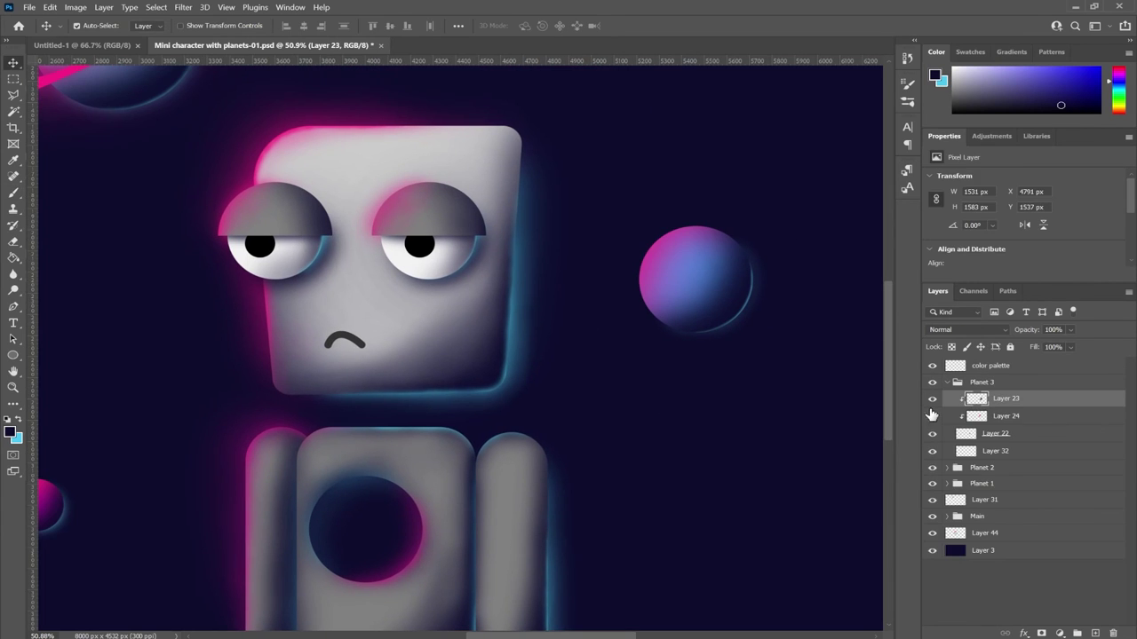
- Add a clipped layer over Layer 22, then paint blue and pink glows around the right planet on Layer 32
click(986, 434)
click(1094, 632)
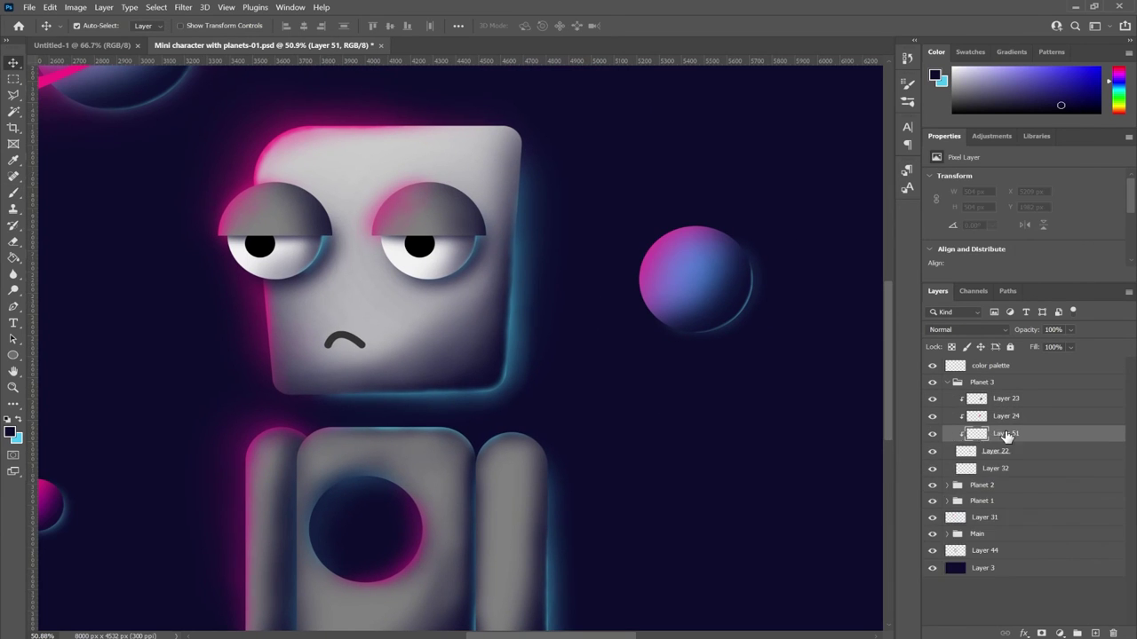
click(950, 452)
click(977, 468)
key(b)
key(x)
mouse_move(769, 342)
mouse_down()
mouse_move(720, 305)
mouse_move(662, 305)
mouse_move(716, 325)
mouse_up()
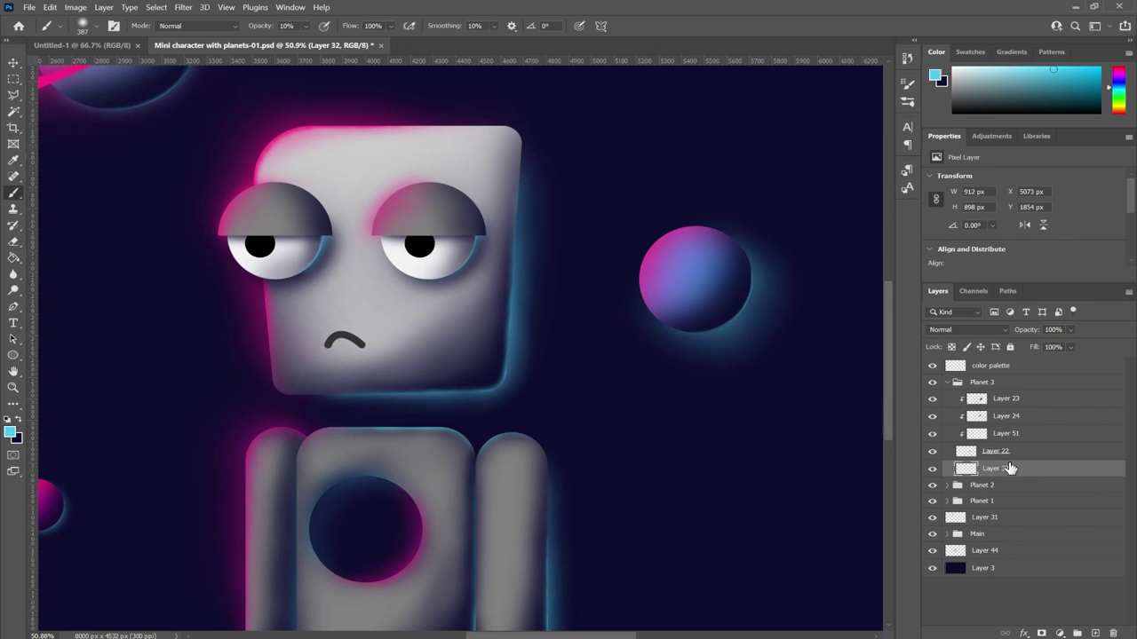
key(x)
alt+click(657, 262)
mouse_move(672, 287)
mouse_down()
mouse_move(710, 254)
mouse_move(726, 330)
mouse_up()
- Paint blue shading on the small pink planet's lower right
scroll(727, 330, down, 3)
scroll(726, 330, up, 1)
key(v)
click(204, 497)
key(b)
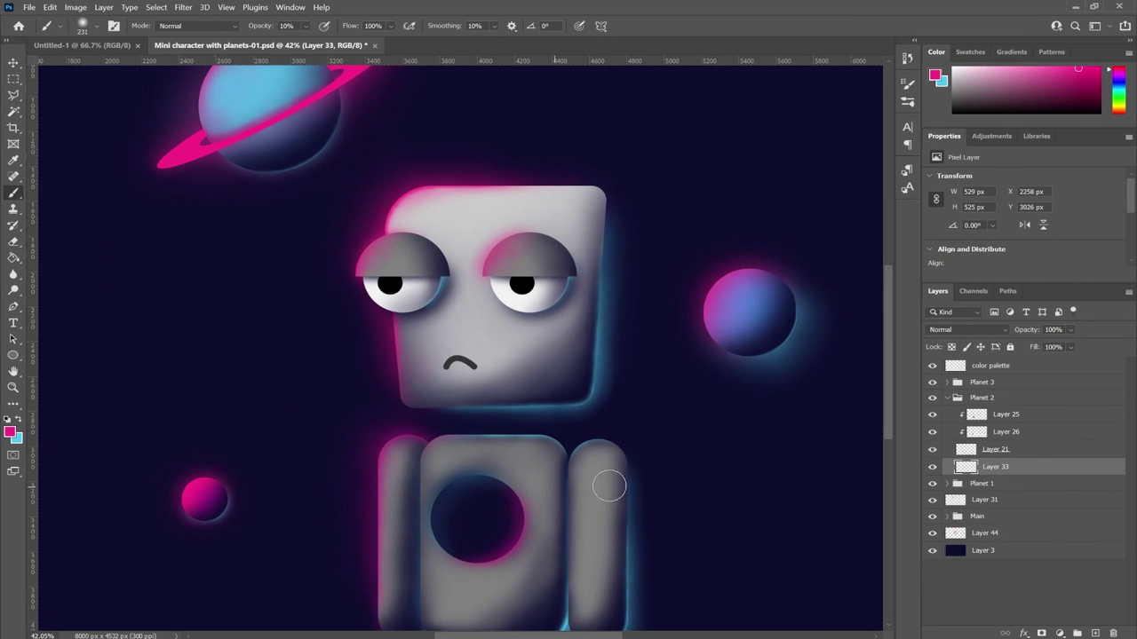
key(x)
drag(203, 507, 232, 507)
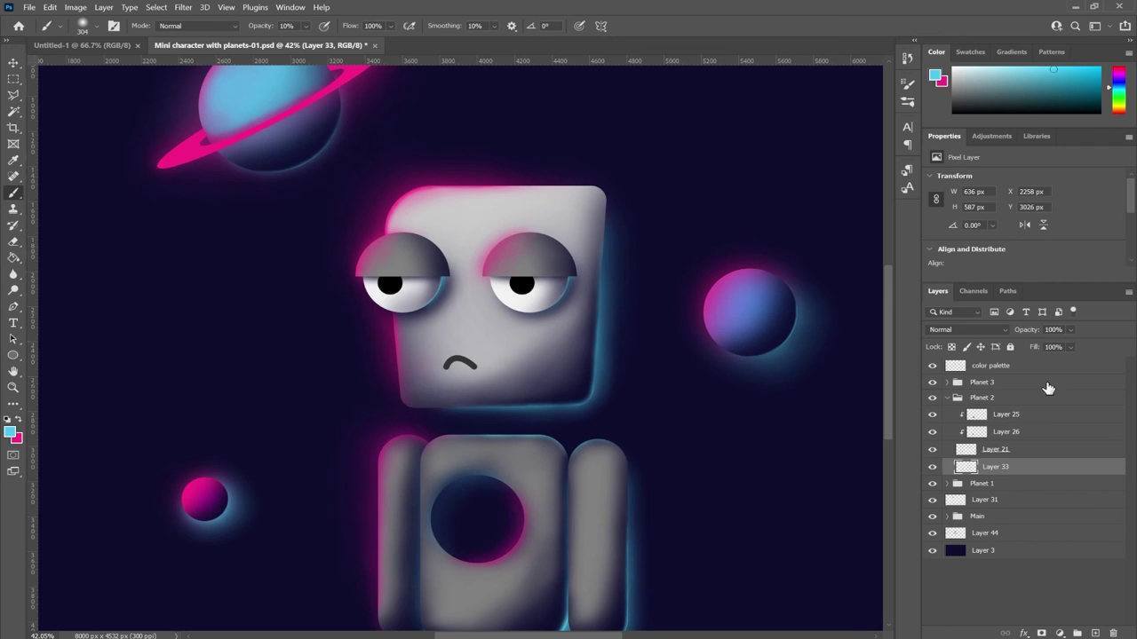
- Select Layer 31 in the Planet 1 group for the ringed planet's pink glow
click(947, 398)
click(945, 382)
click(995, 468)
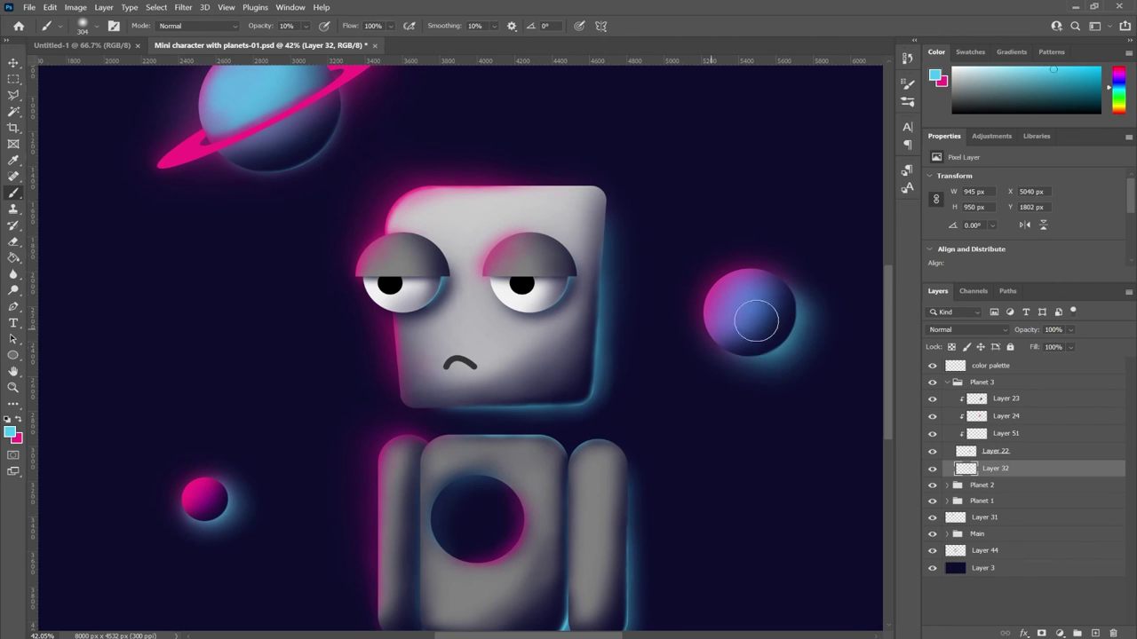
scroll(310, 254, down, 2)
scroll(310, 254, down, 2)
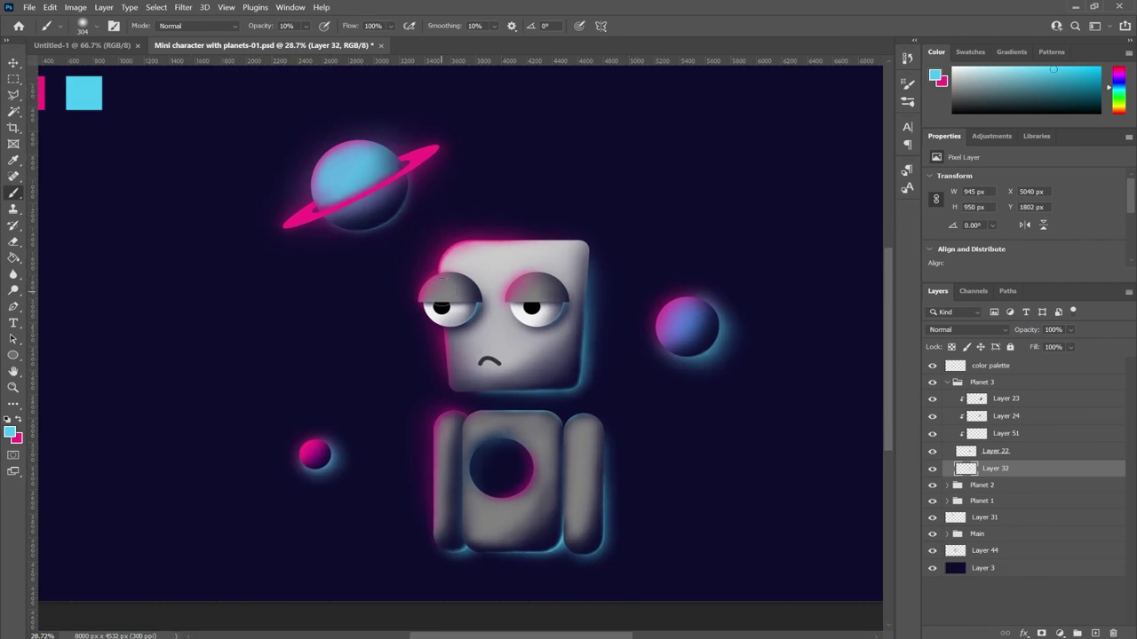
scroll(309, 254, up, 1)
click(946, 381)
click(946, 414)
click(985, 533)
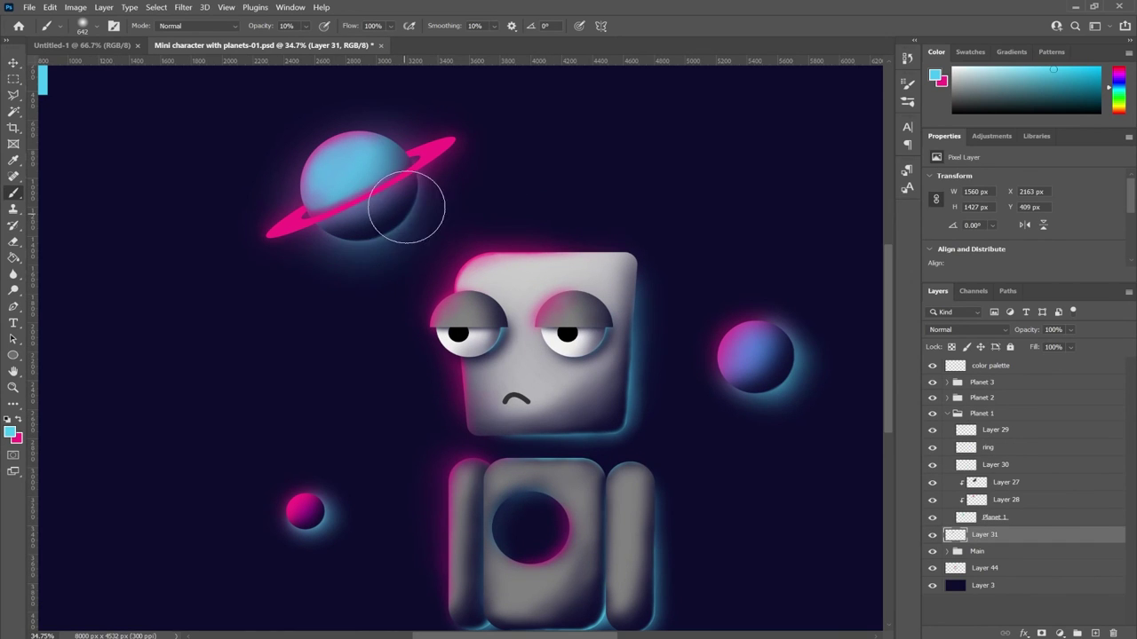
key(x)
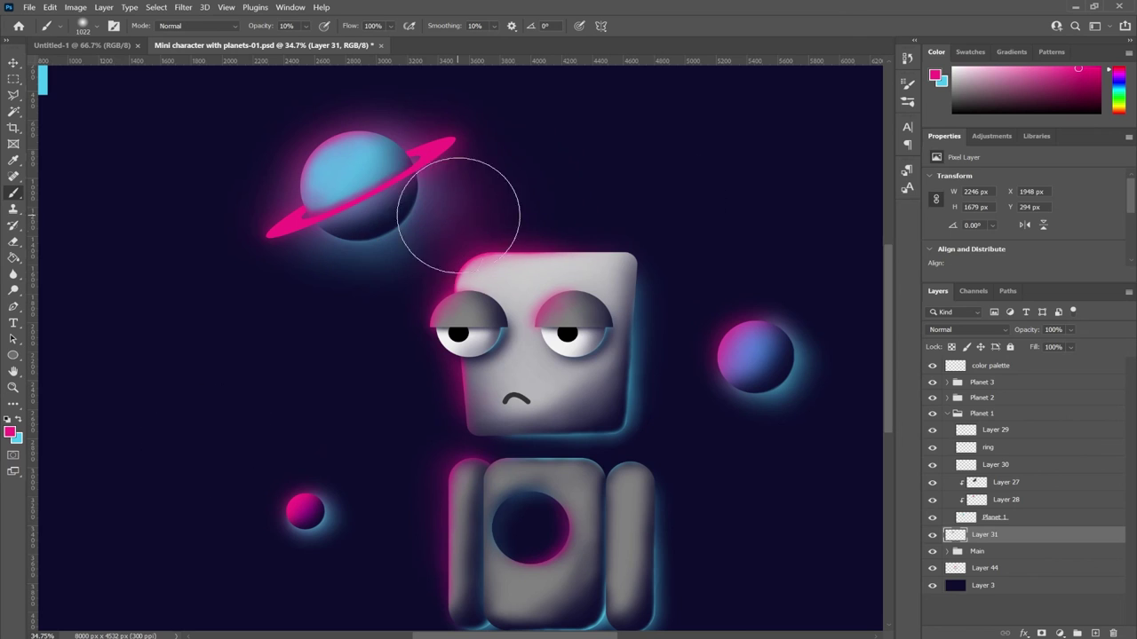
- Add a layer mask to the body's Layer 47 in the Main group
key(v)
scroll(292, 444, down, 1)
scroll(292, 444, up, 2)
click(956, 415)
click(947, 445)
scroll(1021, 546, down, 5)
click(1007, 444)
scroll(931, 415, down, 1)
click(1059, 632)
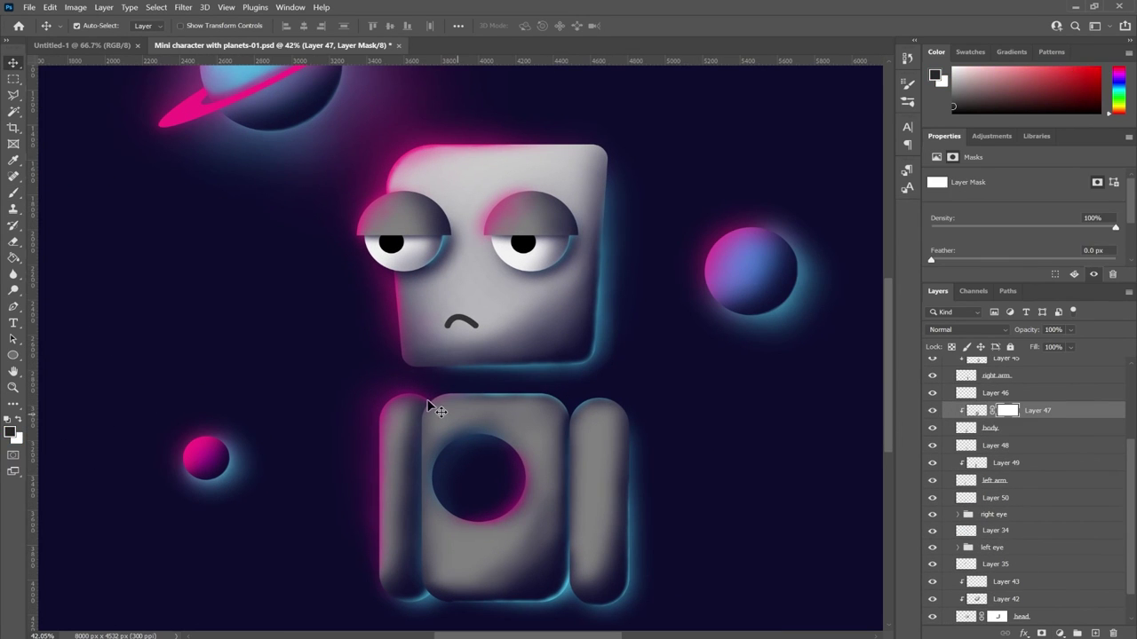
- Sample light grey from the body and brush it over the lower body below the hole
key(b)
click(976, 411)
alt+click(497, 406)
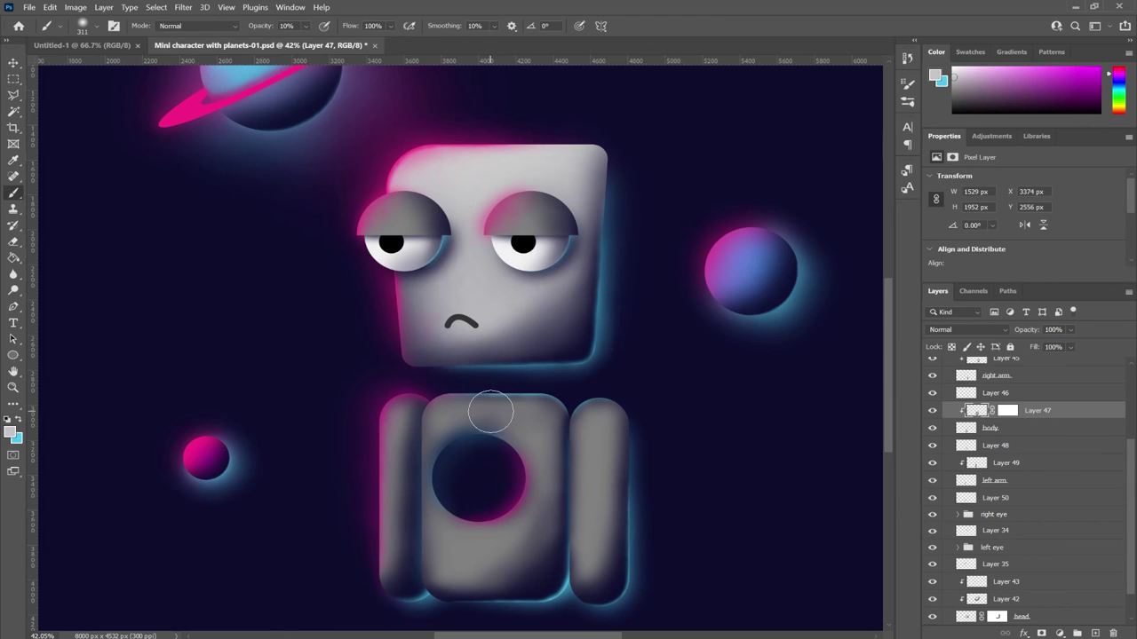
drag(534, 543, 537, 497)
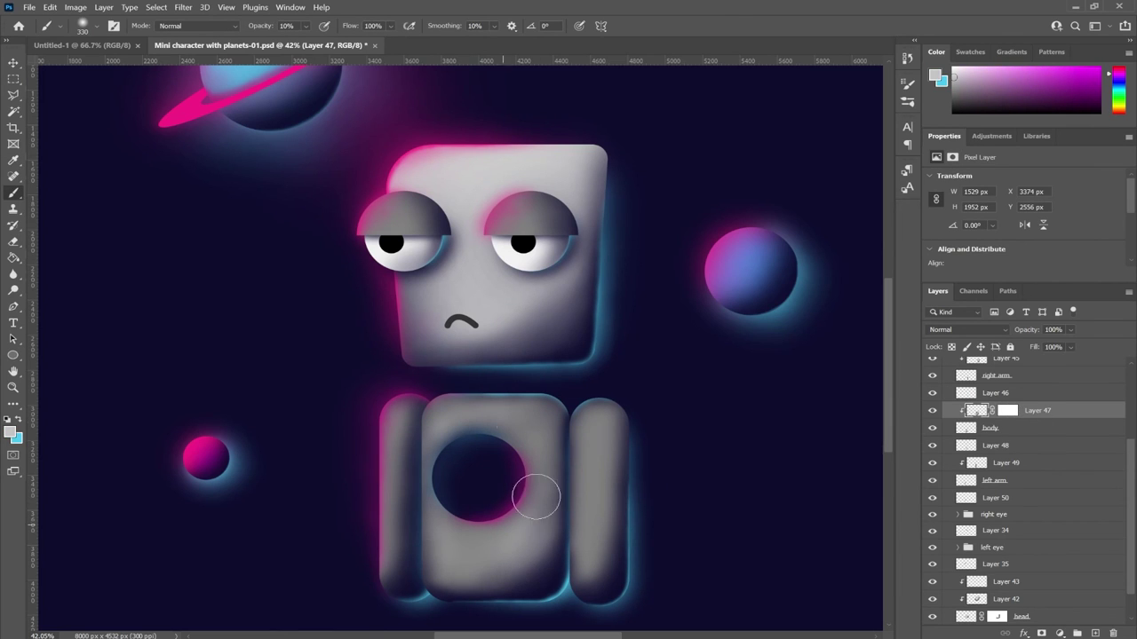
mouse_move(478, 425)
mouse_down()
mouse_move(540, 423)
mouse_move(543, 507)
mouse_up()
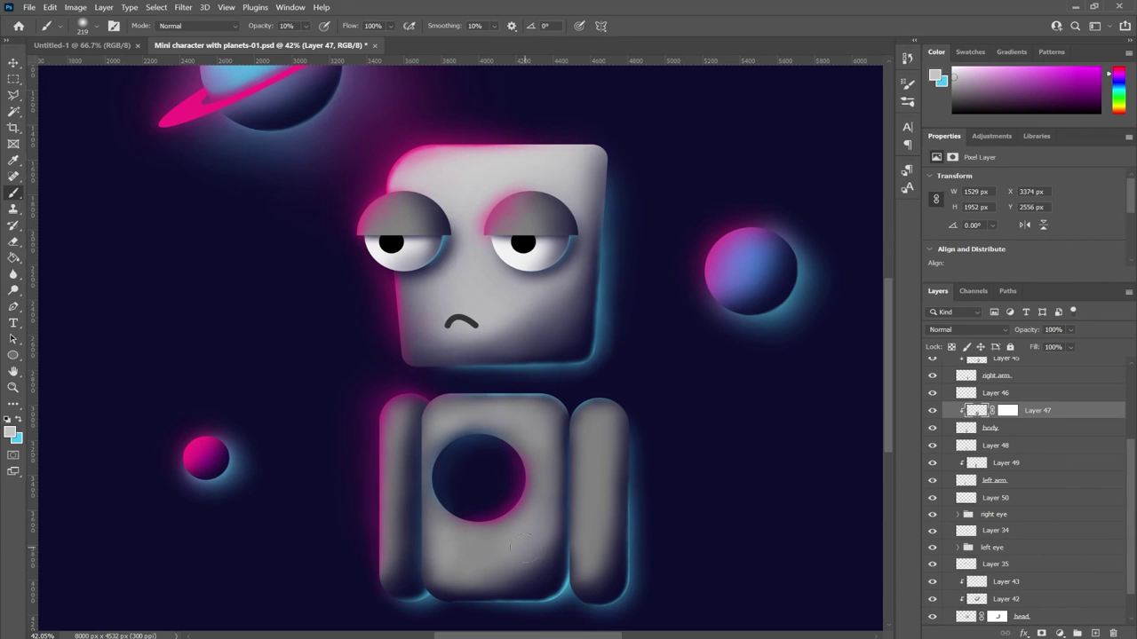
- Lighten the left arm on Layer 49 with a vertical grey stroke
click(974, 463)
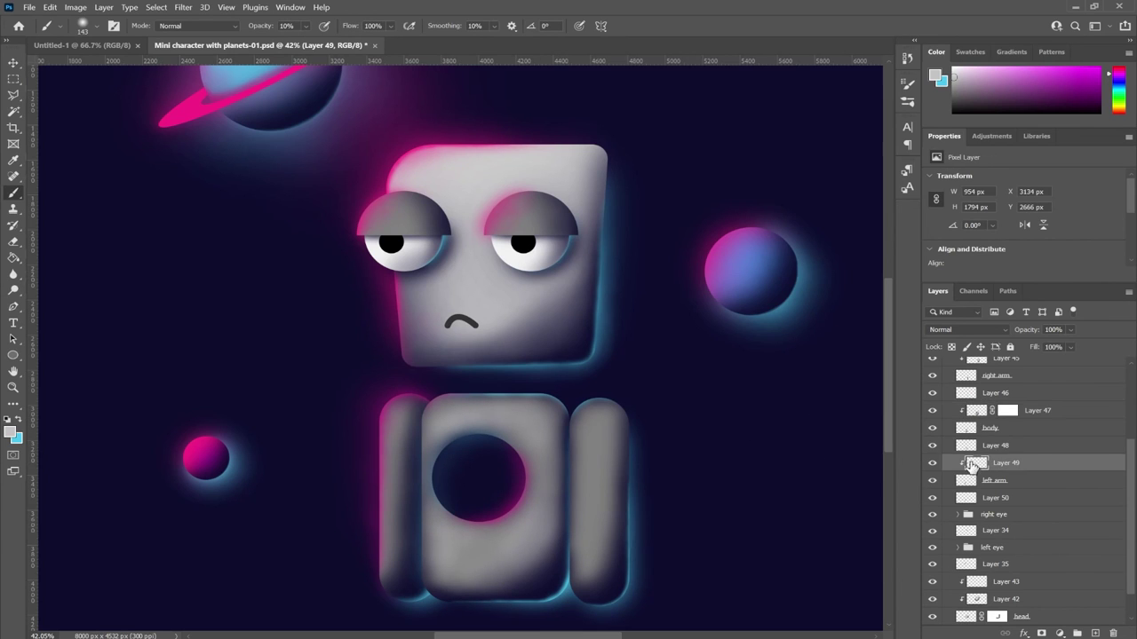
drag(403, 409, 393, 508)
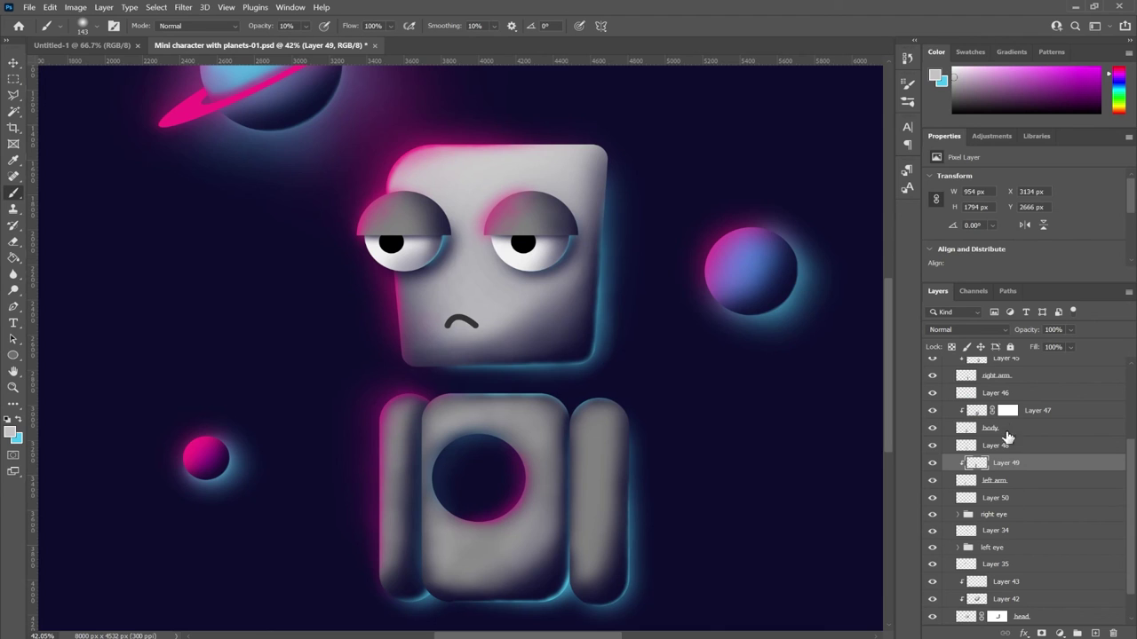
scroll(980, 382, up, 1)
click(979, 377)
drag(601, 432, 591, 578)
scroll(641, 423, up, 2)
- Paint a cyan rim light along the right arm's bottom edge on Layer 45
click(607, 462)
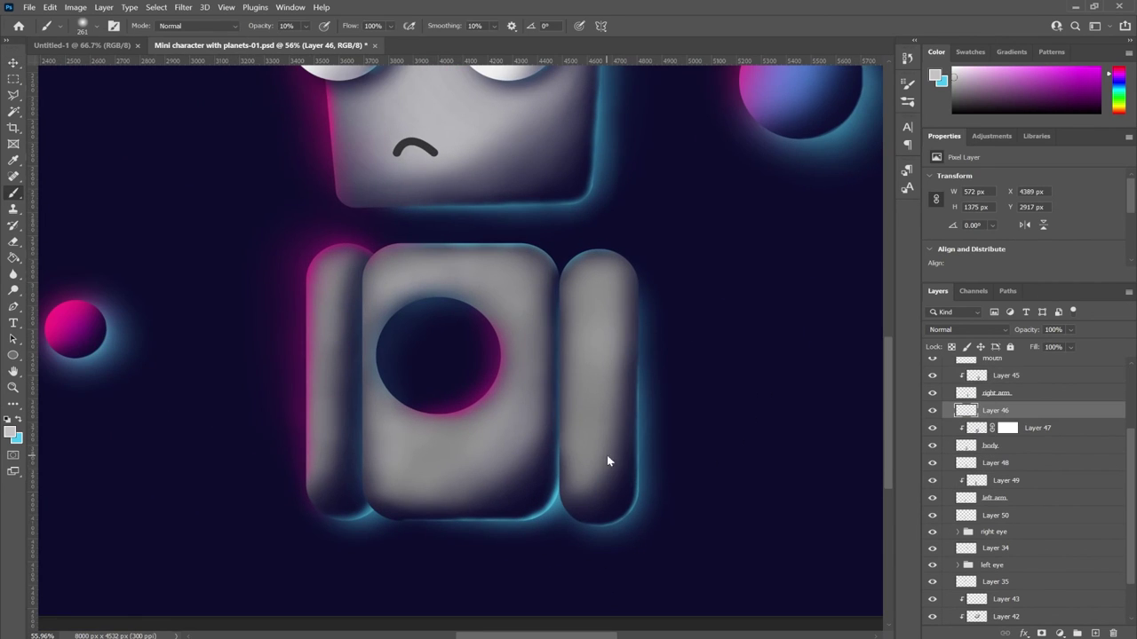
key(b)
key(x)
scroll(629, 467, up, 2)
scroll(629, 467, down, 1)
ctrl+click(621, 528)
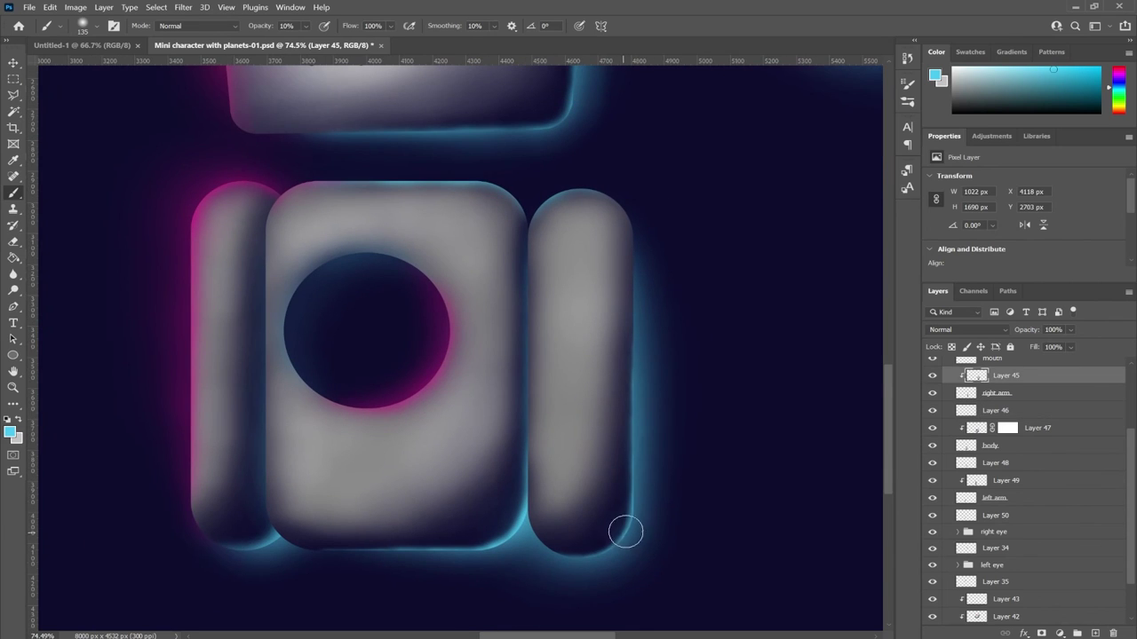
drag(637, 506, 571, 579)
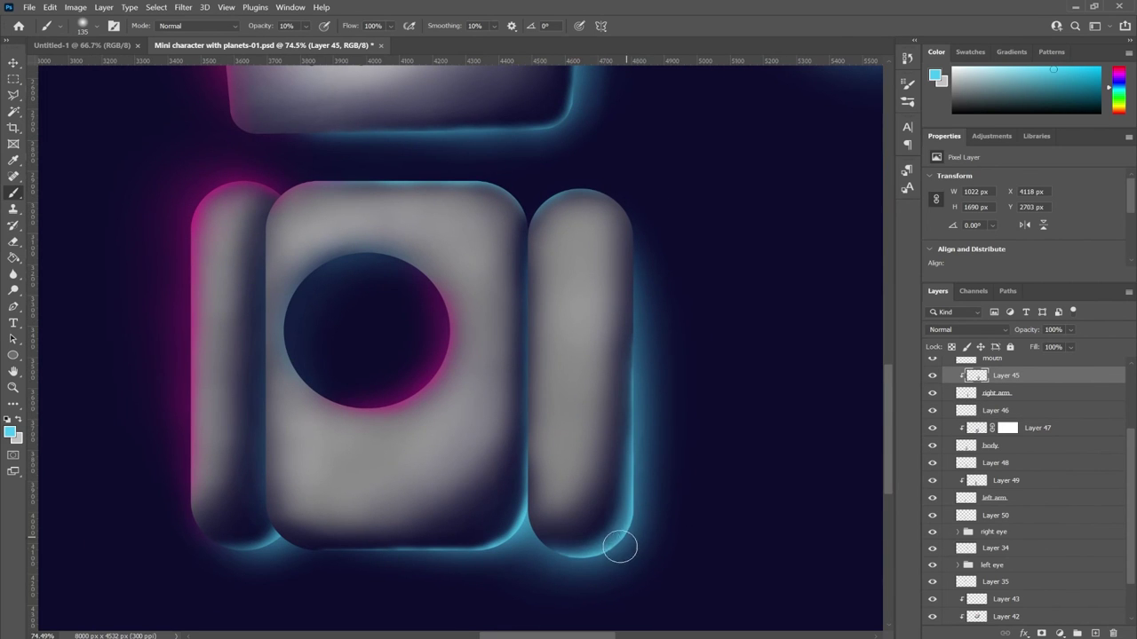
scroll(573, 467, down, 1)
scroll(388, 482, down, 1)
scroll(388, 482, down, 4)
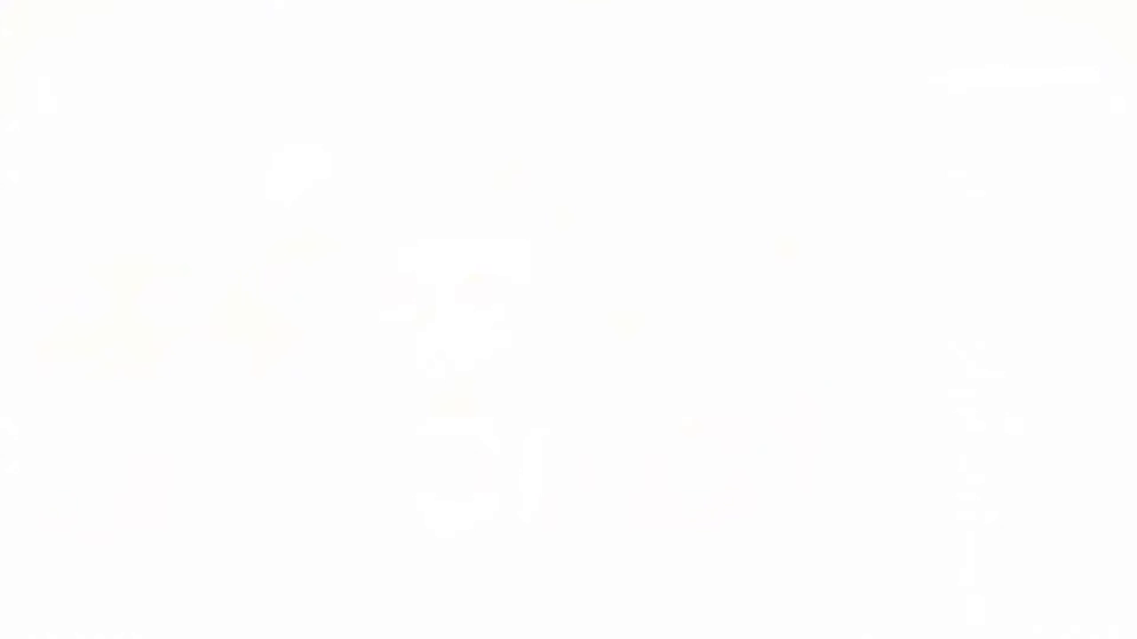